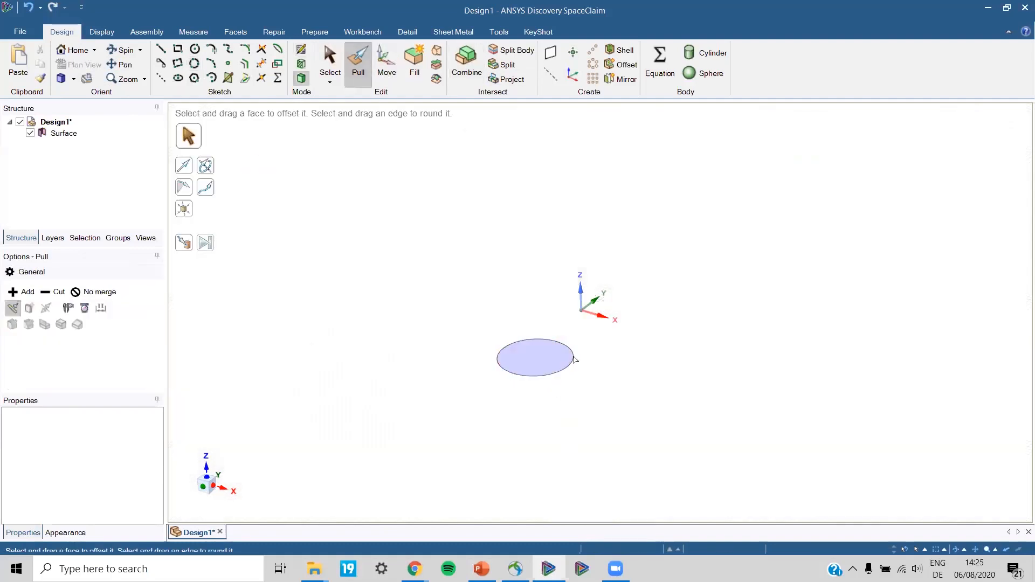
# Pull the circular surface upward into a solid cylinder.
pyautogui.click(533, 357)
pyautogui.moveTo(531, 276); pyautogui.dragTo(633, 235)
pyautogui.click(635, 236)
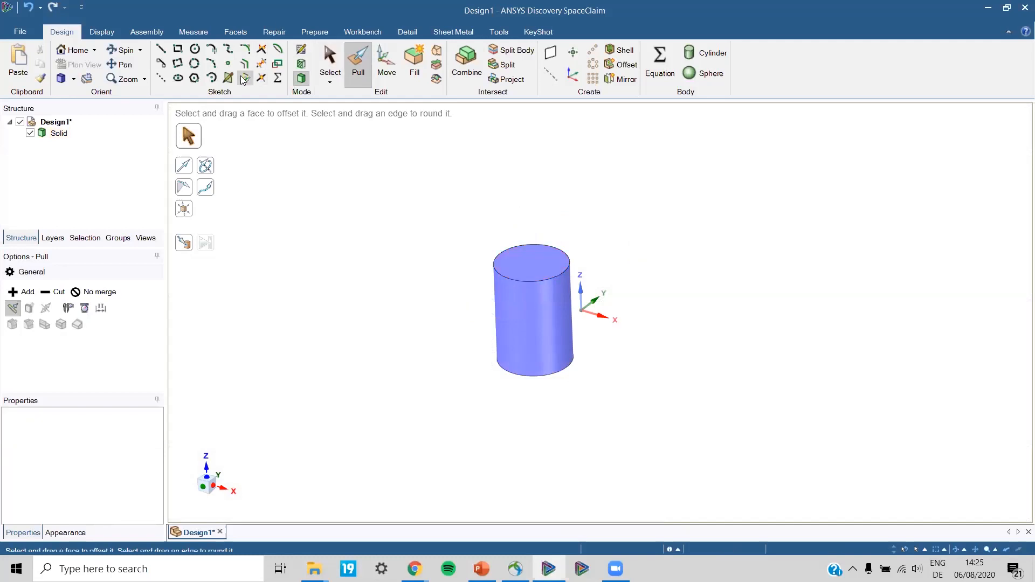
# Sketch a concentric circle about 8.25 mm in diameter on the cylinder's top face.
pyautogui.click(195, 49)
pyautogui.click(529, 257)
pyautogui.click(530, 262)
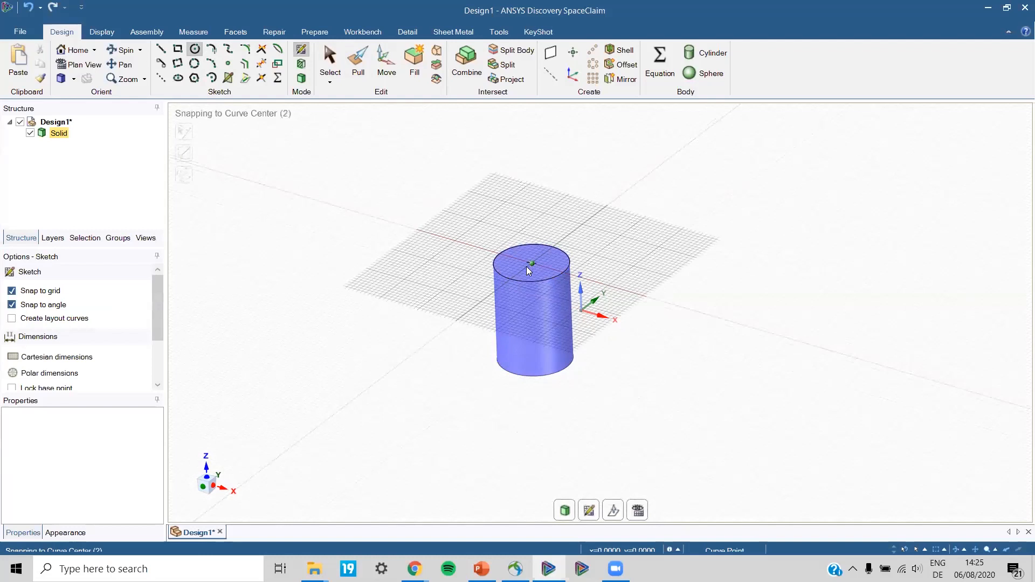
pyautogui.click(523, 270)
# Pull the inner circular face down into the cylinder to cut a central hole.
pyautogui.click(359, 69)
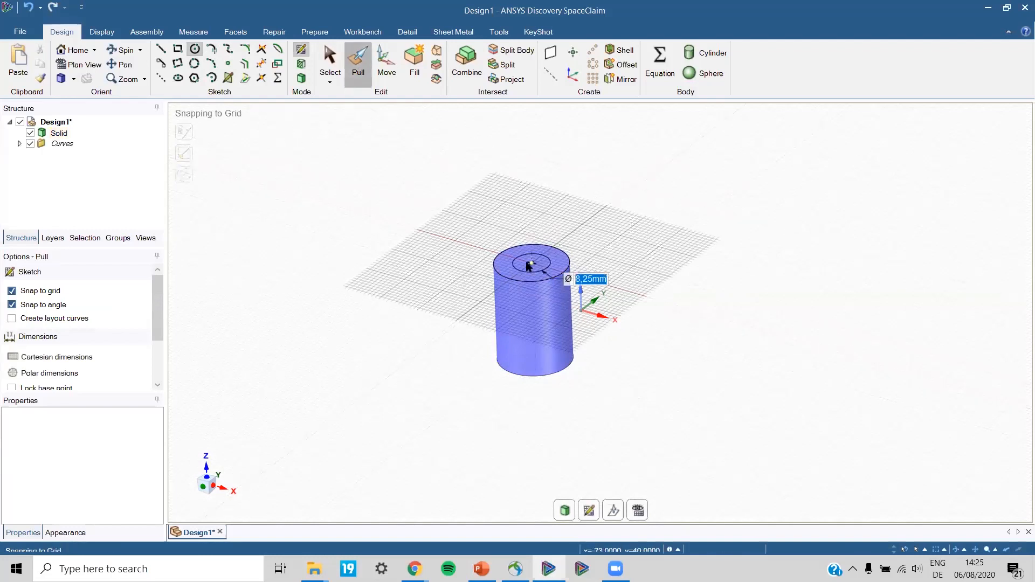
pyautogui.click(530, 261)
pyautogui.moveTo(530, 261)
pyautogui.mouseDown()
pyautogui.moveTo(529, 186)
pyautogui.moveTo(536, 306)
pyautogui.mouseUp()
pyautogui.press('s')
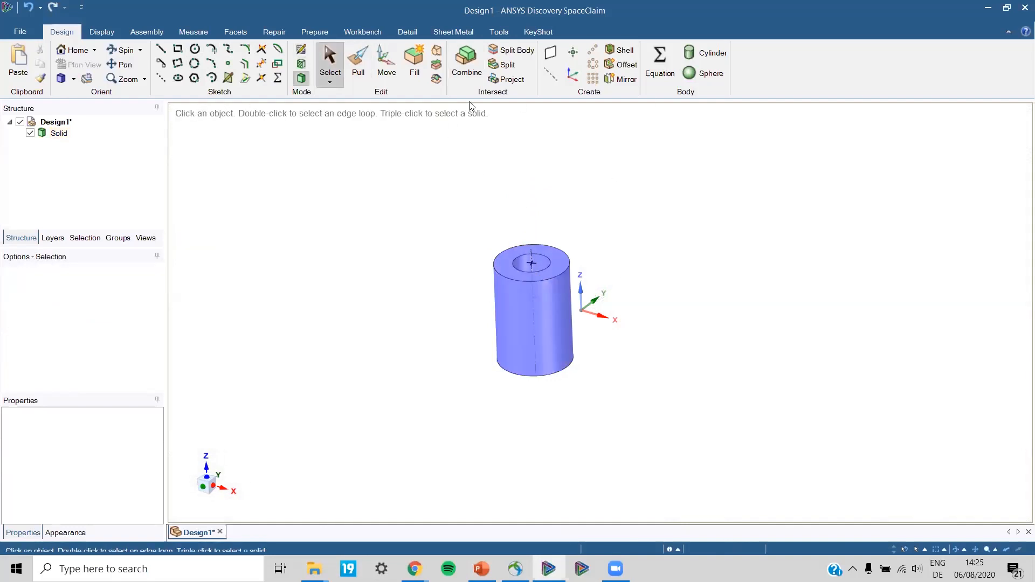
# Inspect the hollow cylinder and its central hole from several angles.
pyautogui.click(507, 260)
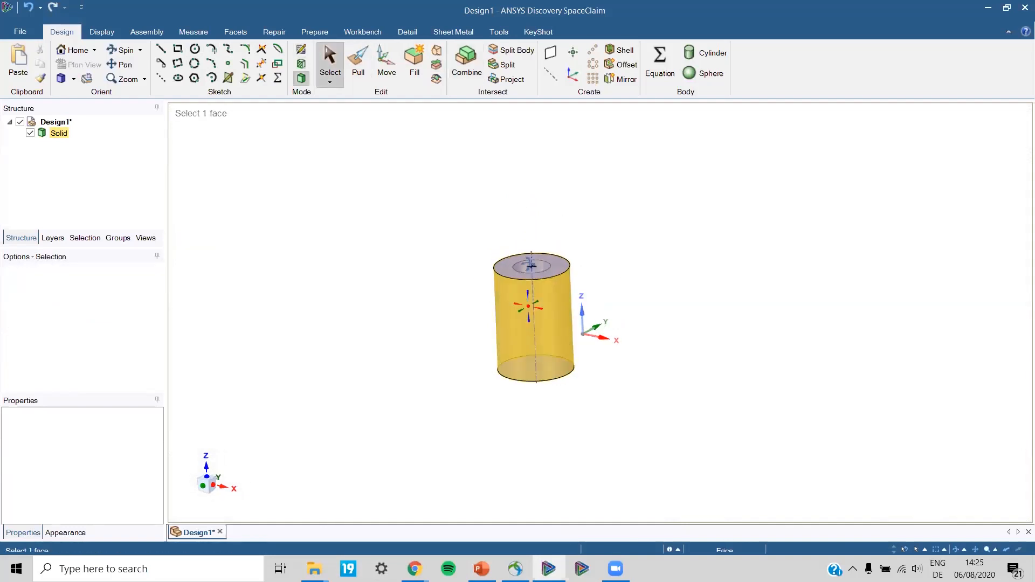
pyautogui.click(450, 116)
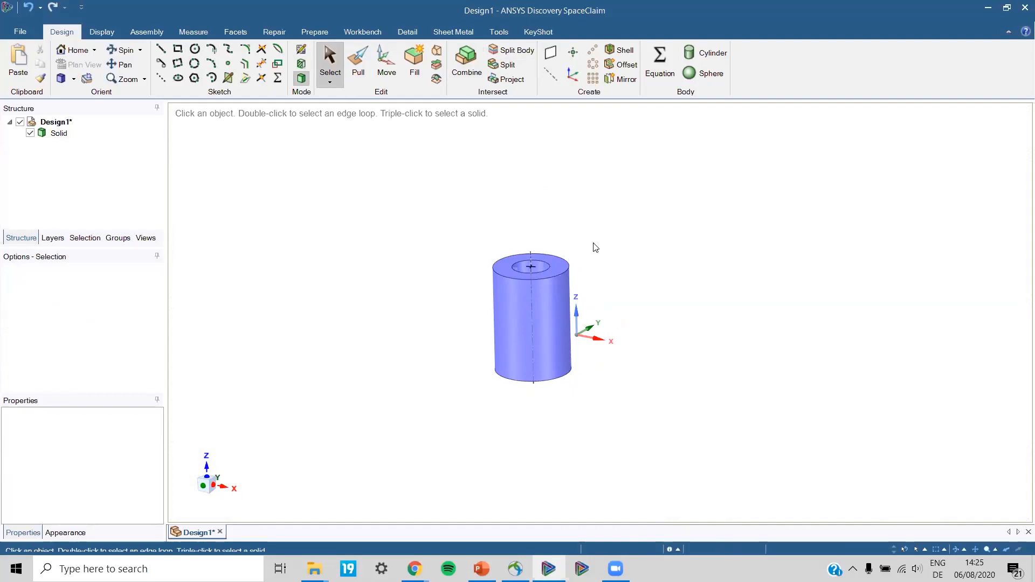
pyautogui.moveTo(565, 265); pyautogui.dragTo(567, 262, button='middle')
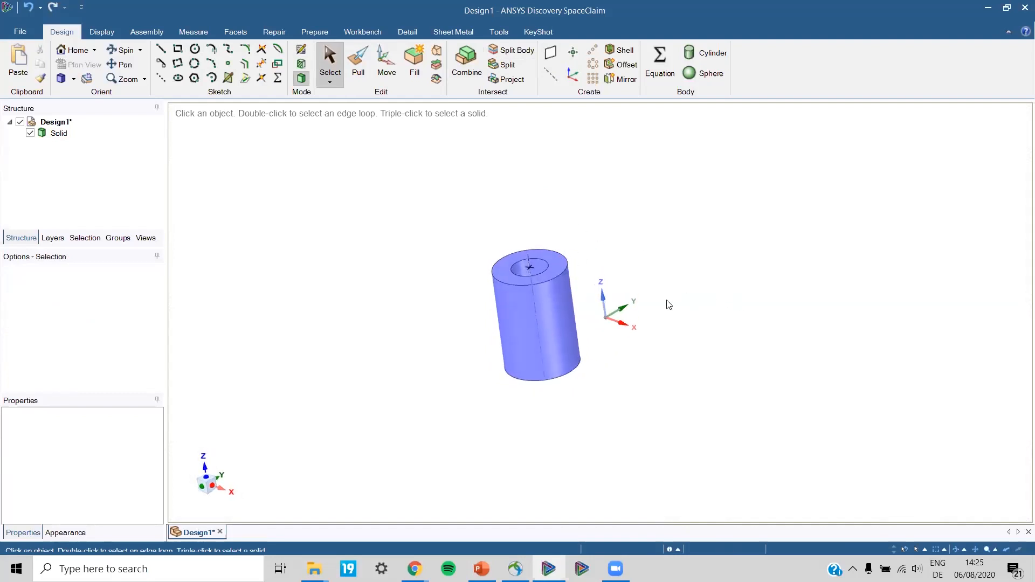
pyautogui.moveTo(668, 304); pyautogui.dragTo(663, 291, button='middle')
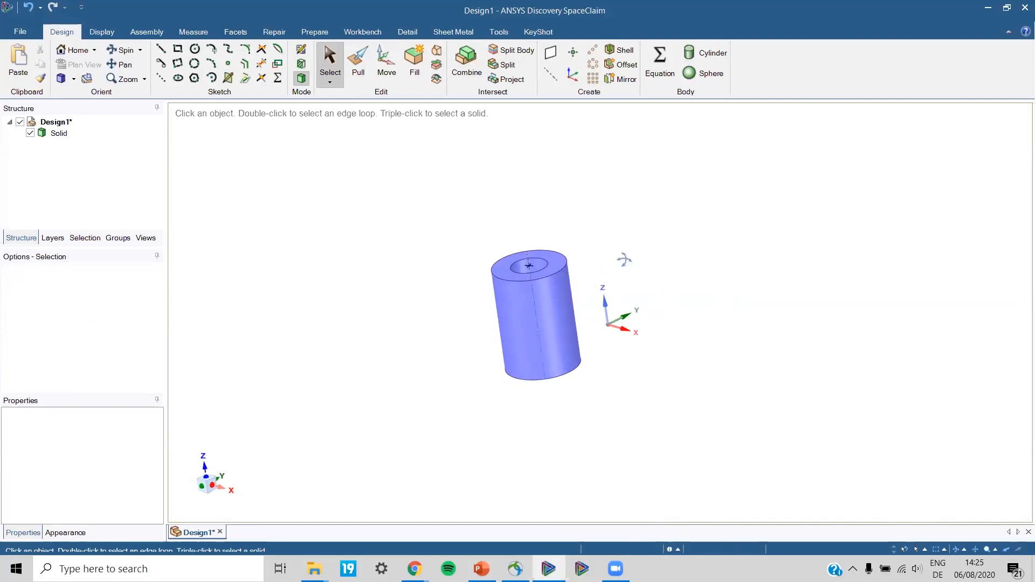
pyautogui.moveTo(624, 259); pyautogui.dragTo(587, 288, button='middle')
pyautogui.moveTo(548, 362); pyautogui.dragTo(607, 329, button='middle')
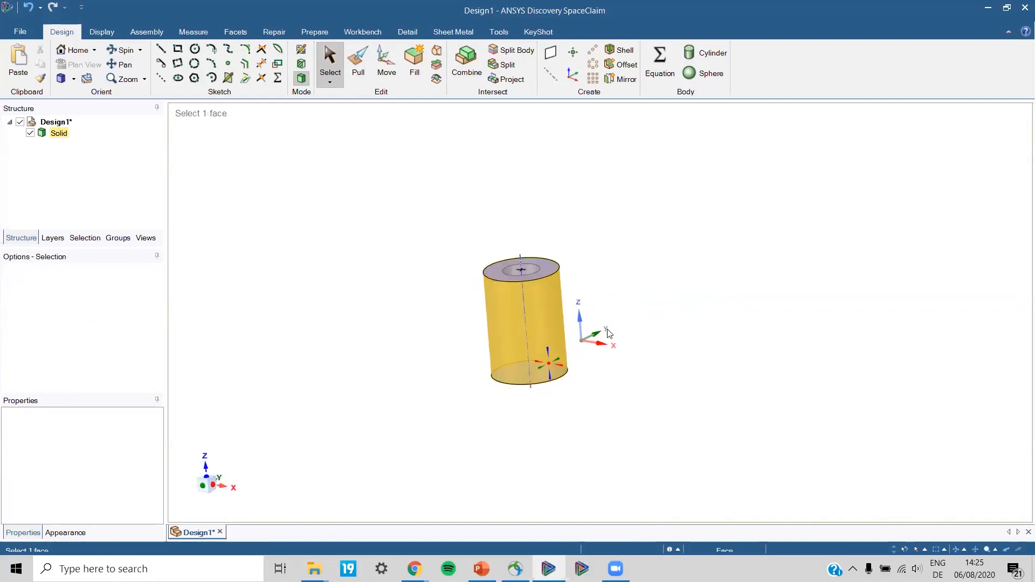
pyautogui.moveTo(605, 242); pyautogui.dragTo(612, 258, button='middle')
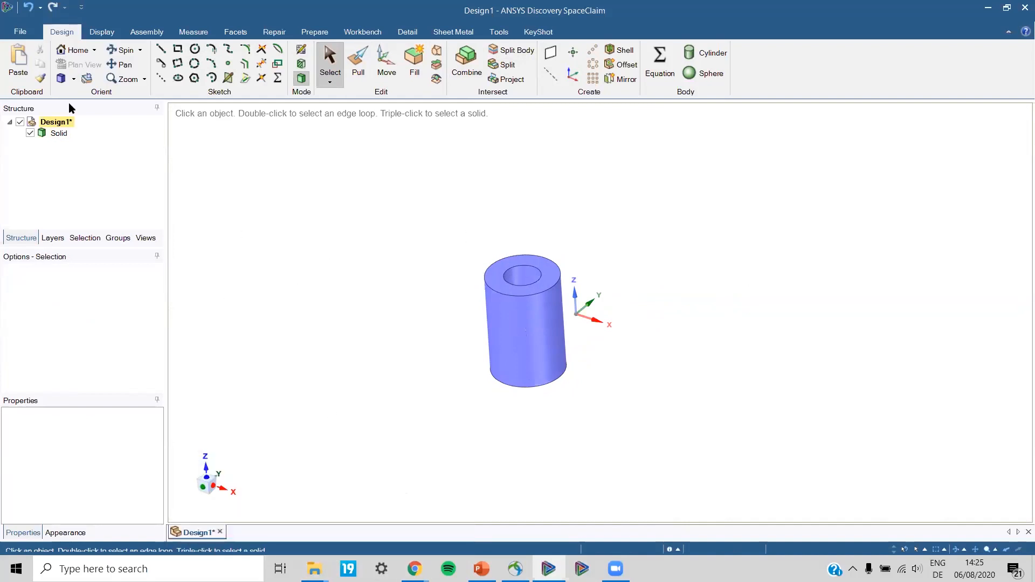
# Open the 90mmFan_raw file from the demo folder with the file filter set to All Files.
pyautogui.click(20, 32)
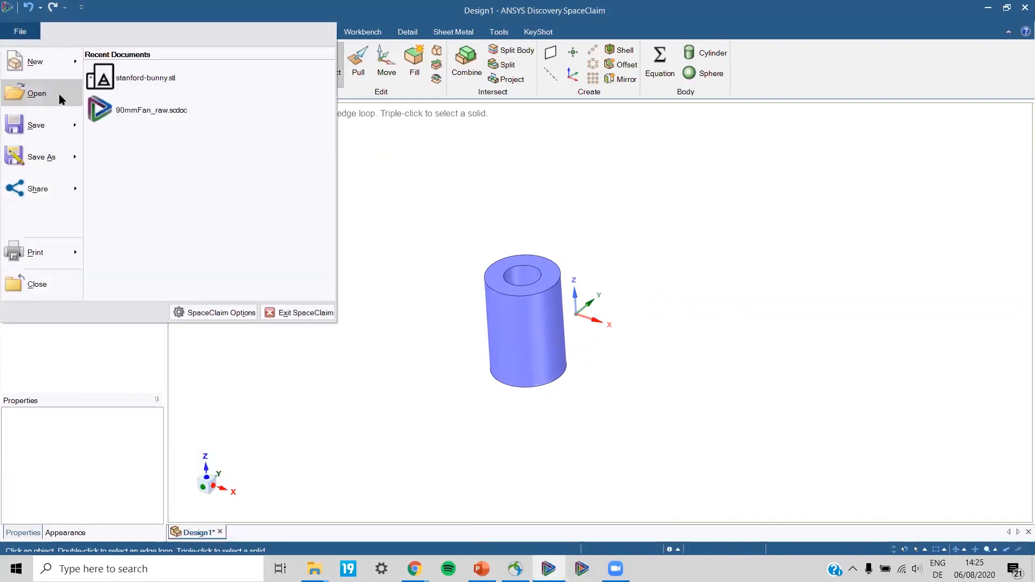
pyautogui.click(59, 100)
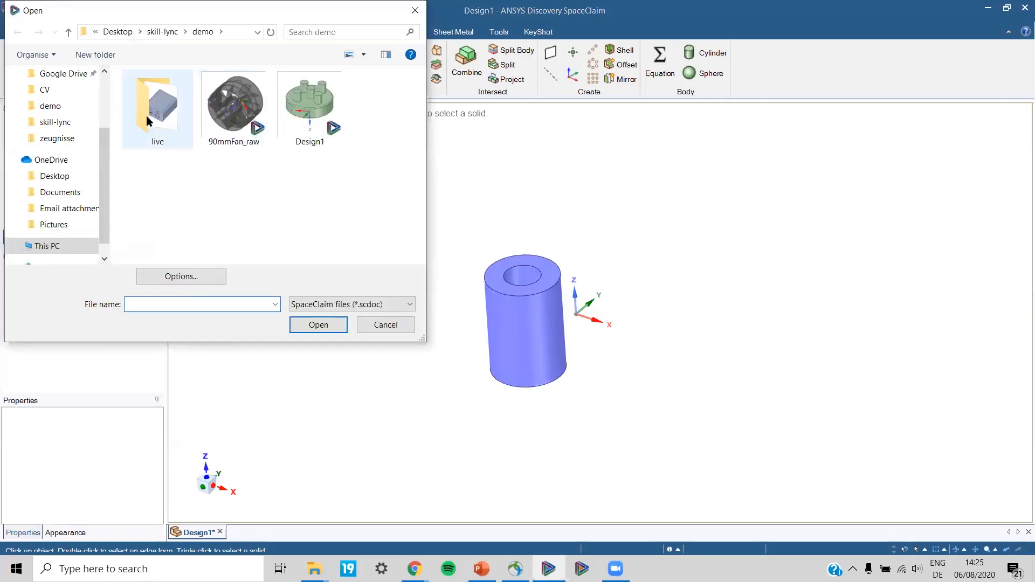
pyautogui.doubleClick(156, 111)
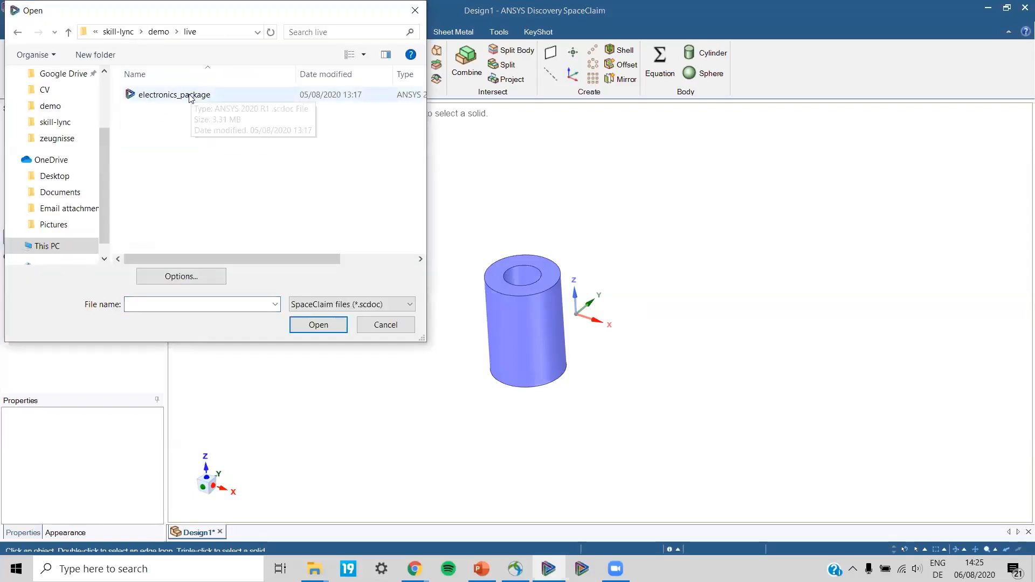
pyautogui.click(162, 32)
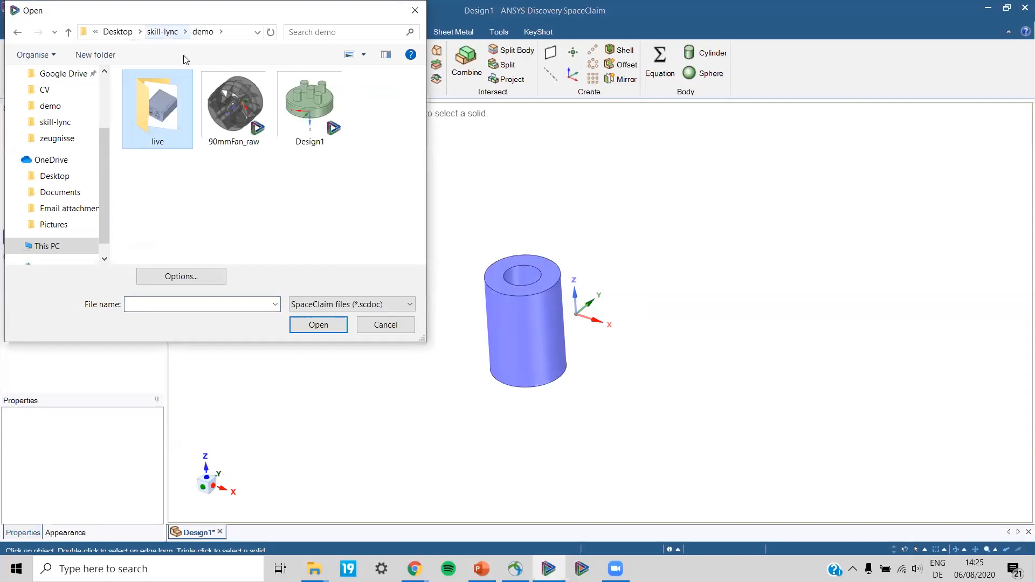
pyautogui.click(328, 306)
pyautogui.scroll(-1, 402, 269)
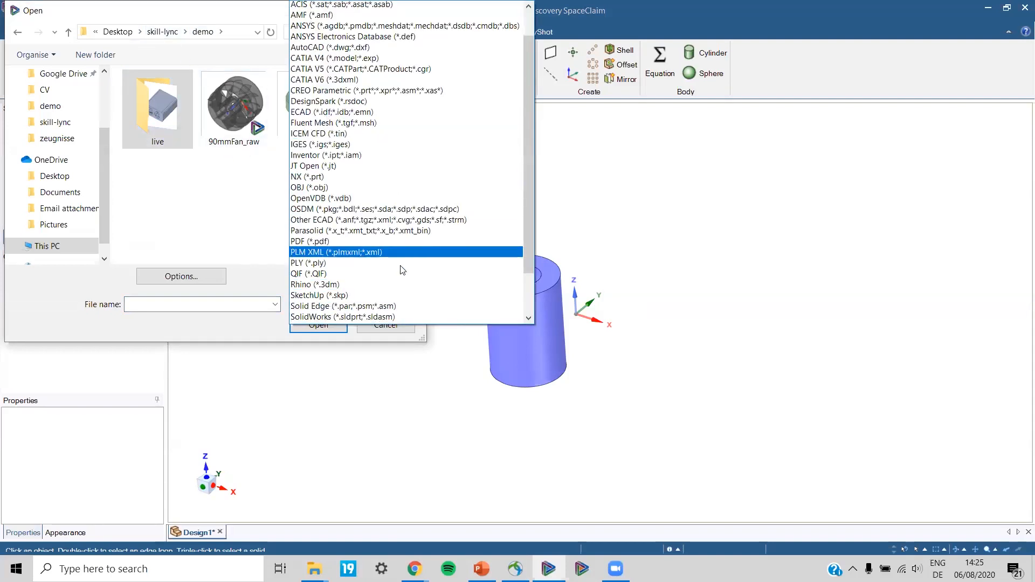
pyautogui.scroll(-2, 401, 270)
pyautogui.click(334, 319)
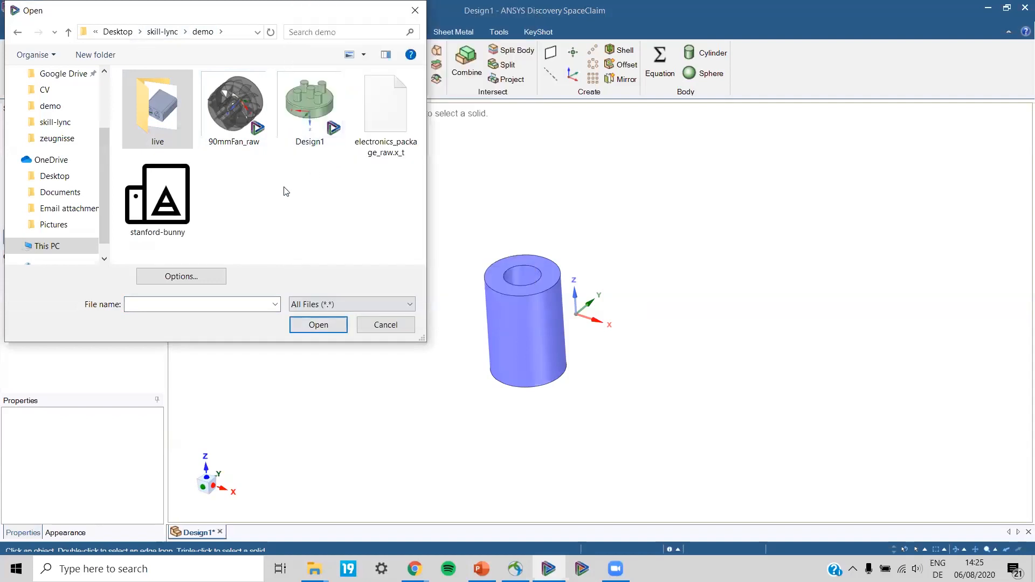
pyautogui.doubleClick(250, 136)
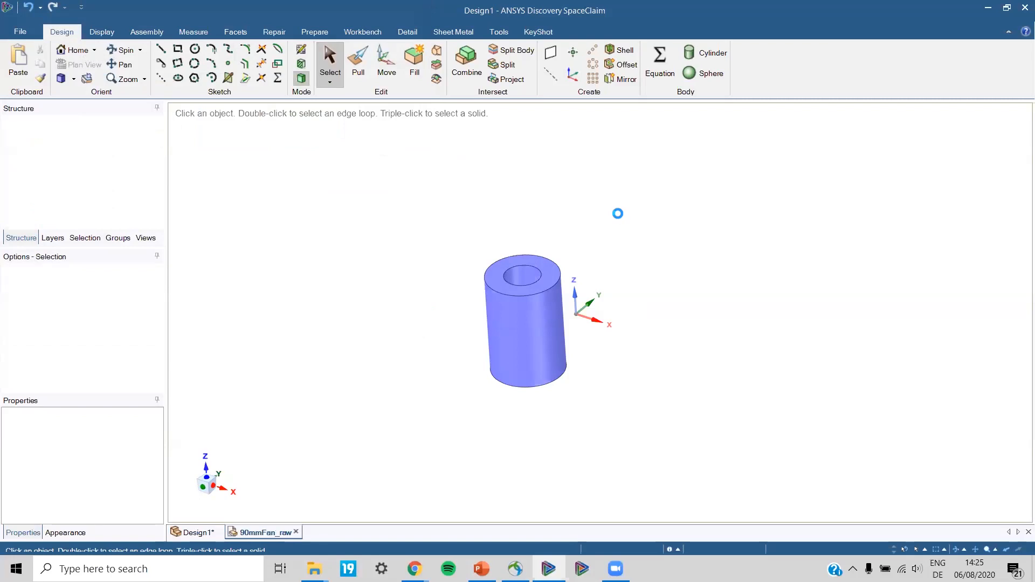
# Examine the imported fan's housing, blades and nose cone from several angles.
pyautogui.moveTo(331, 279); pyautogui.dragTo(561, 220, button='middle')
pyautogui.moveTo(647, 229); pyautogui.dragTo(570, 234, button='middle')
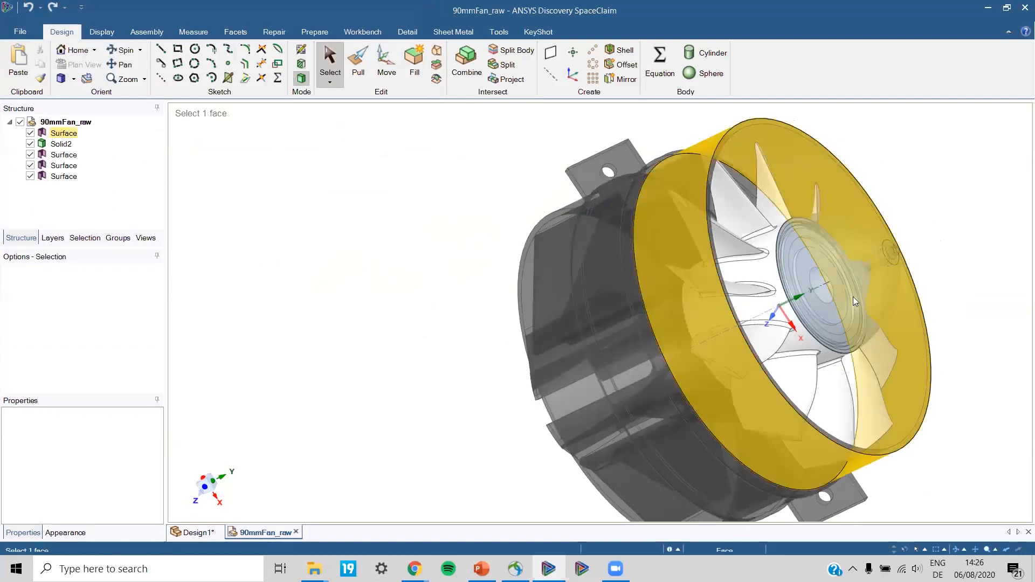
pyautogui.moveTo(717, 283)
pyautogui.mouseDown(button='middle')
pyautogui.moveTo(828, 287)
pyautogui.moveTo(812, 275)
pyautogui.moveTo(776, 340)
pyautogui.moveTo(797, 340)
pyautogui.moveTo(791, 309)
pyautogui.moveTo(803, 318)
pyautogui.mouseUp(button='middle')
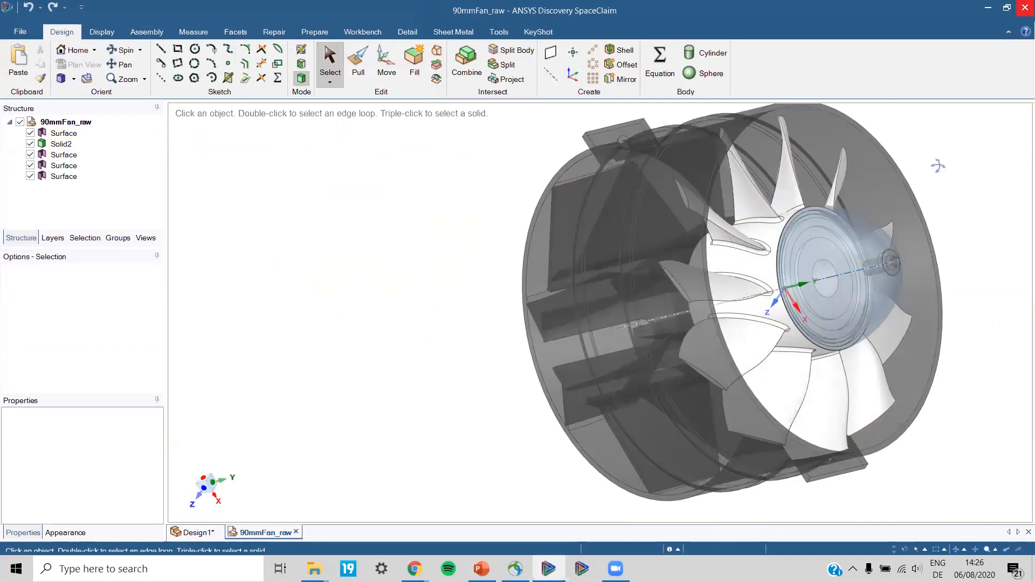
pyautogui.moveTo(869, 186); pyautogui.dragTo(812, 252, button='middle')
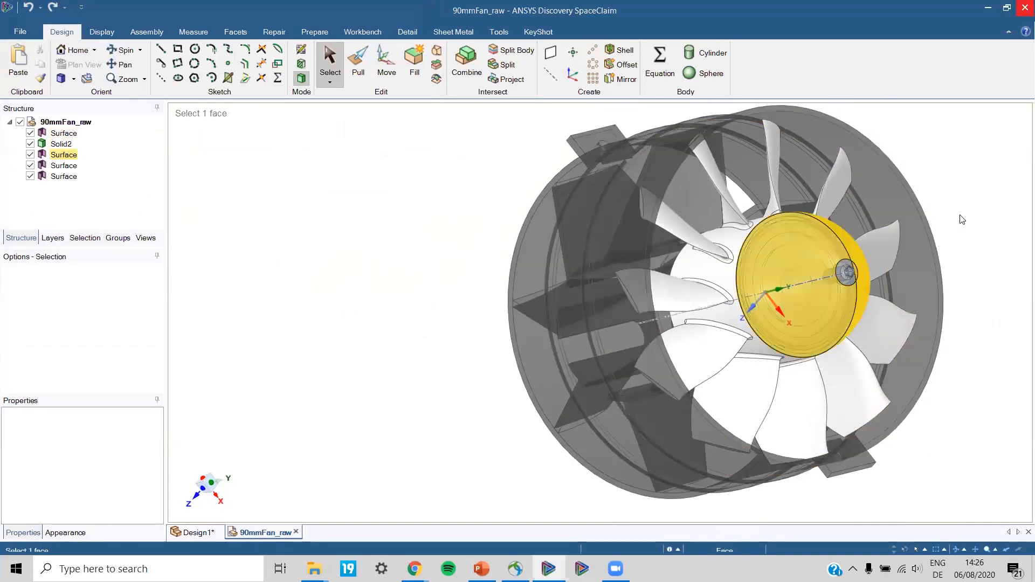
pyautogui.moveTo(928, 191)
pyautogui.mouseDown(button='middle')
pyautogui.moveTo(932, 224)
pyautogui.moveTo(880, 217)
pyautogui.moveTo(937, 194)
pyautogui.mouseUp(button='middle')
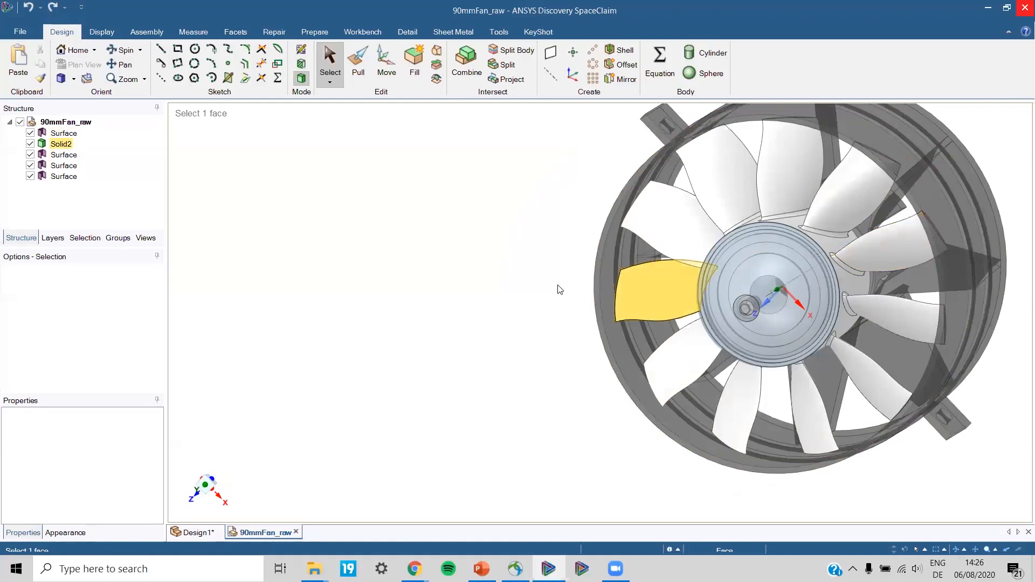
pyautogui.moveTo(575, 280); pyautogui.dragTo(675, 242, button='middle')
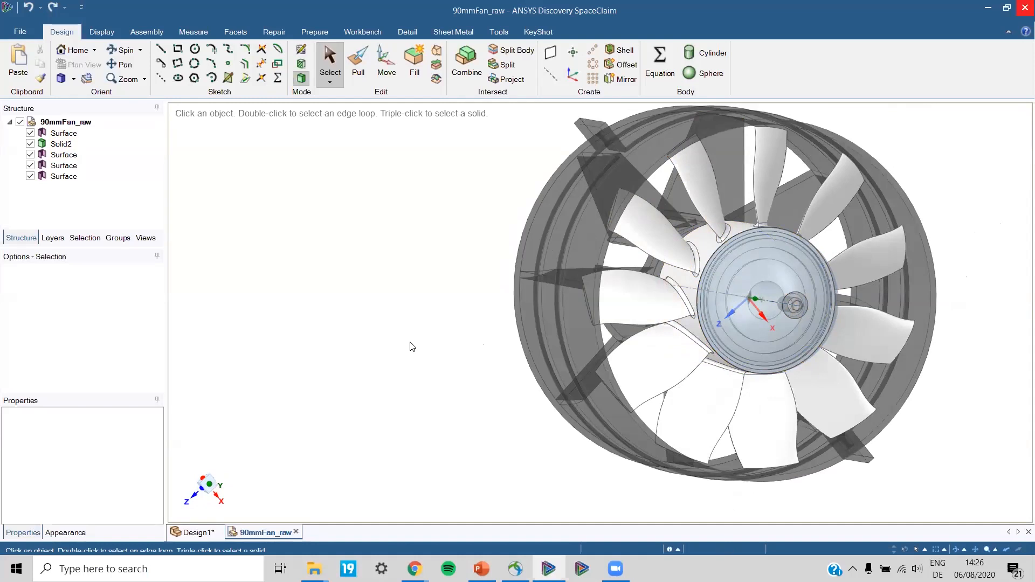
pyautogui.moveTo(411, 326); pyautogui.dragTo(766, 305, button='middle')
# Highlight the fan's surface bodies and Solid2 to identify which part each one represents, then clear the selection.
pyautogui.click(697, 311)
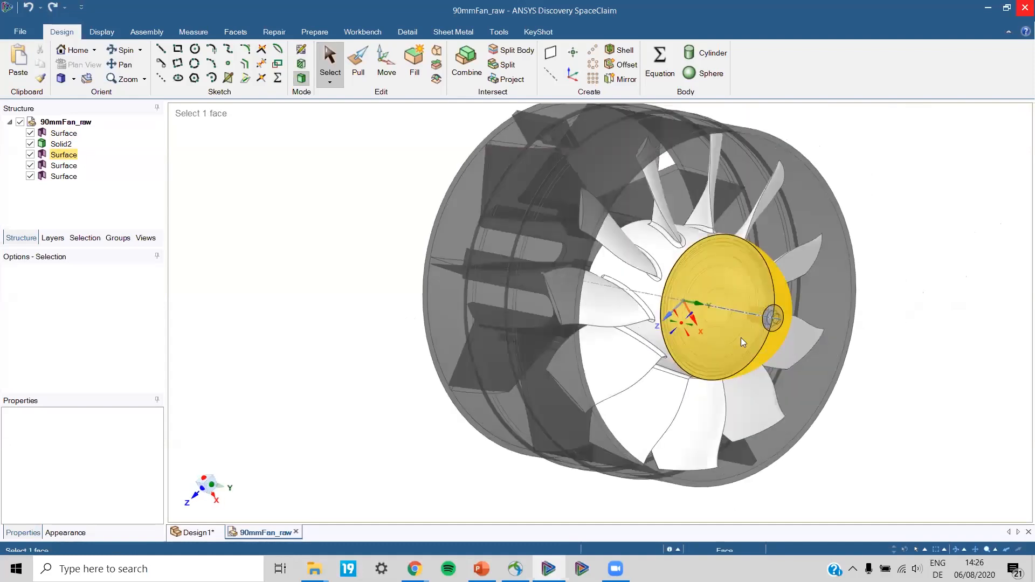
pyautogui.click(72, 177)
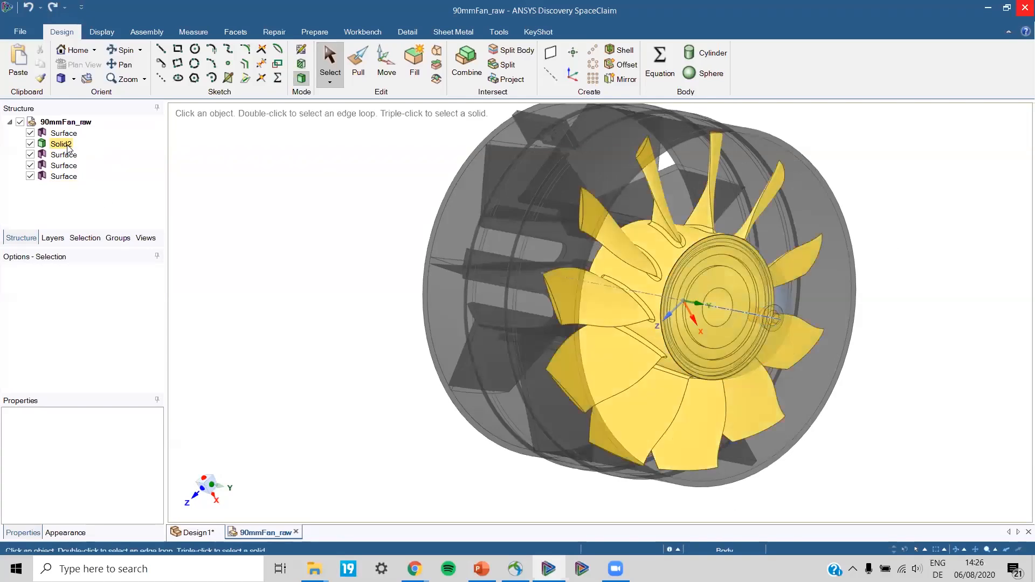
pyautogui.click(61, 144)
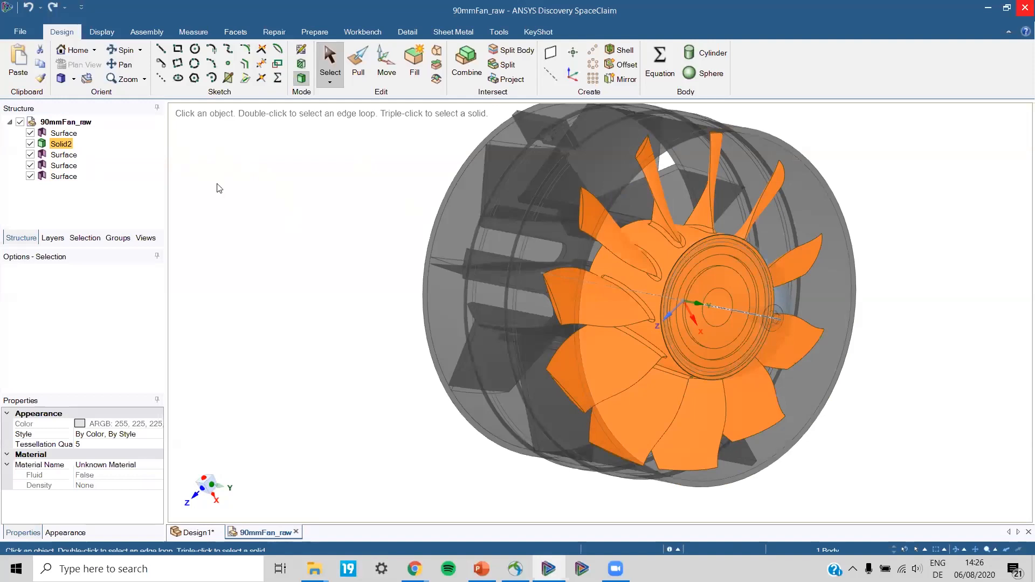
pyautogui.click(956, 173)
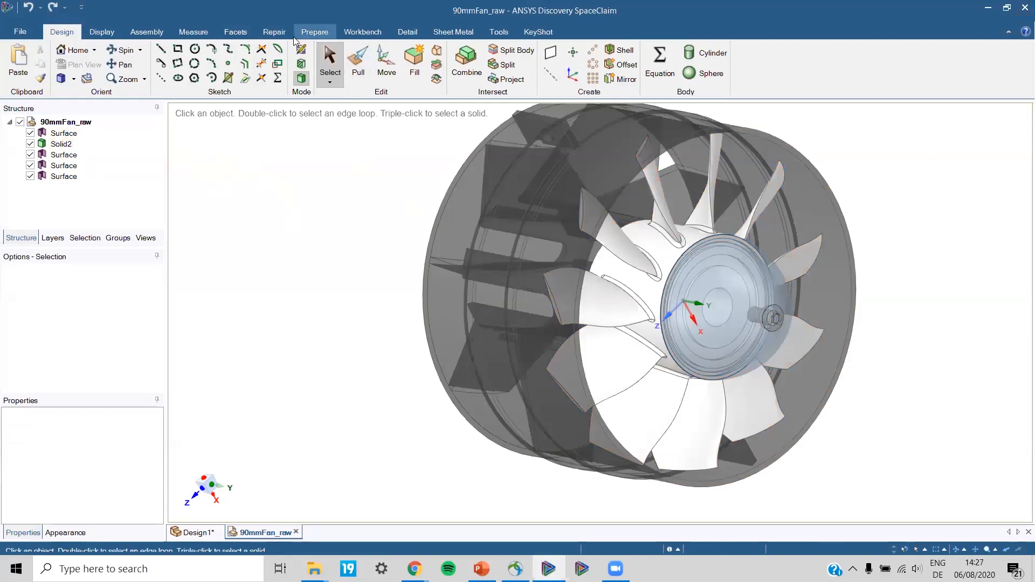
# Search the fan model for gaps between its surfaces with the Gaps repair tool.
pyautogui.click(274, 33)
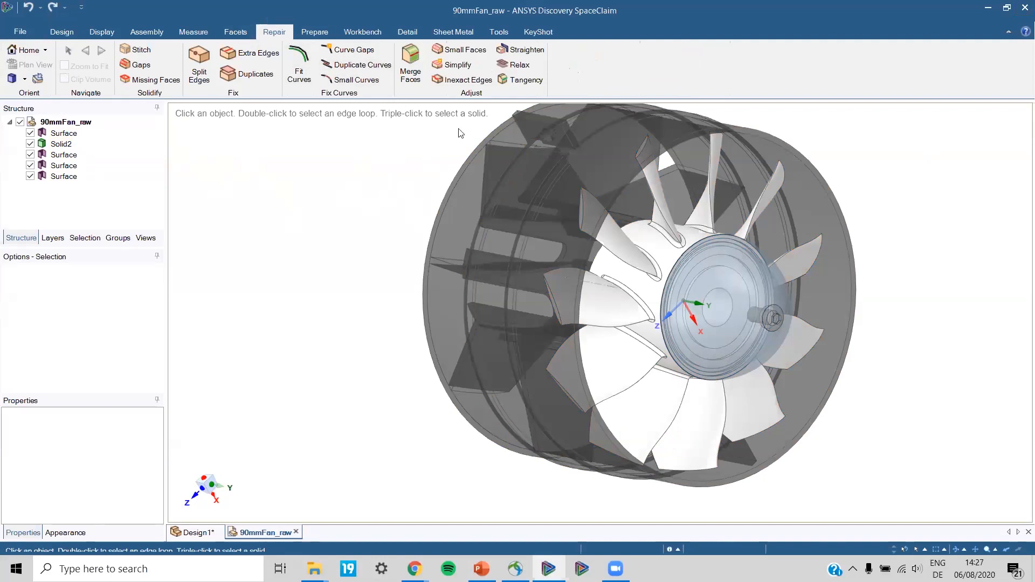
pyautogui.moveTo(266, 214); pyautogui.dragTo(274, 232, button='middle')
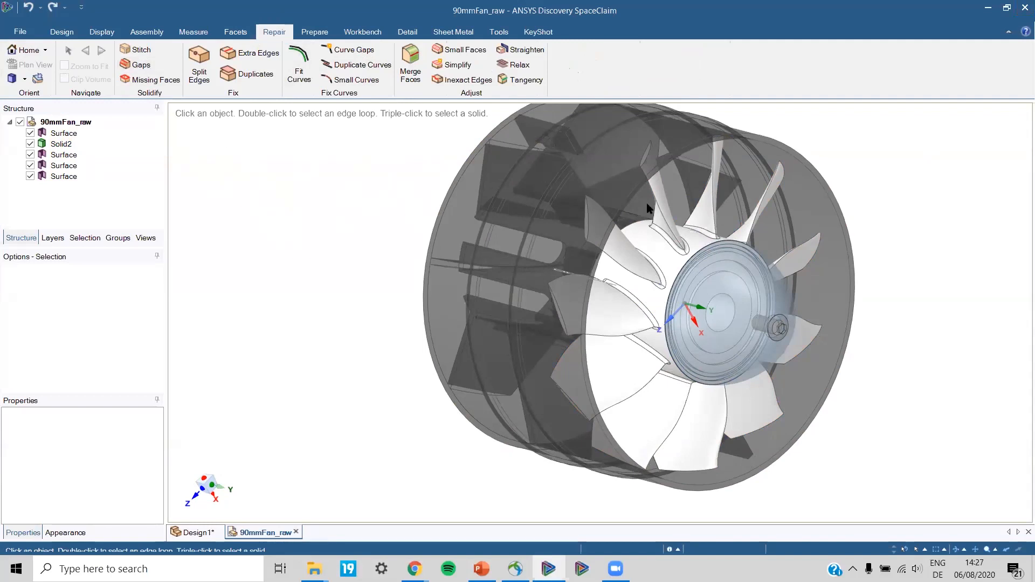
pyautogui.click(570, 150)
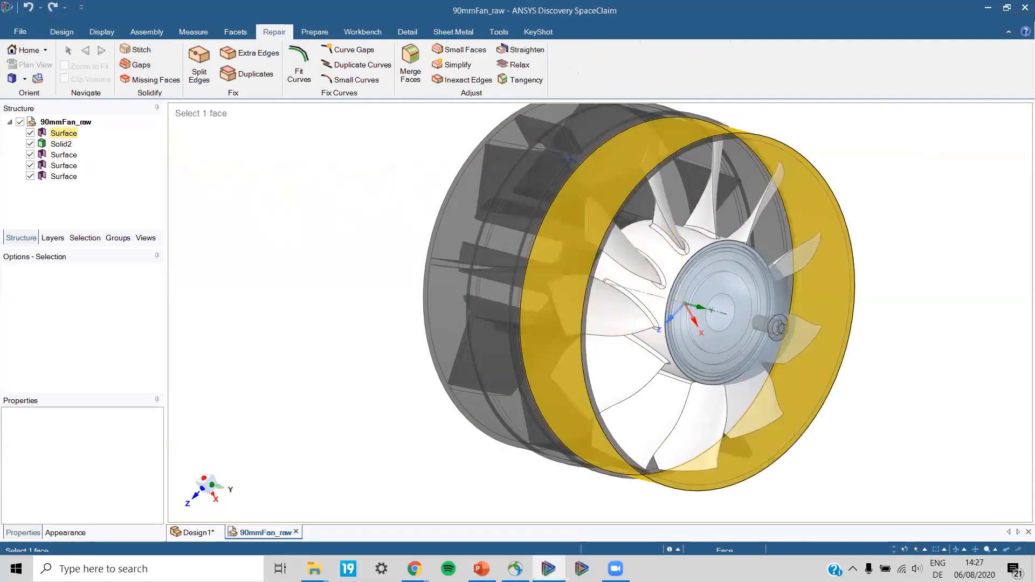
pyautogui.moveTo(469, 181); pyautogui.dragTo(499, 189, button='middle')
pyautogui.click(149, 65)
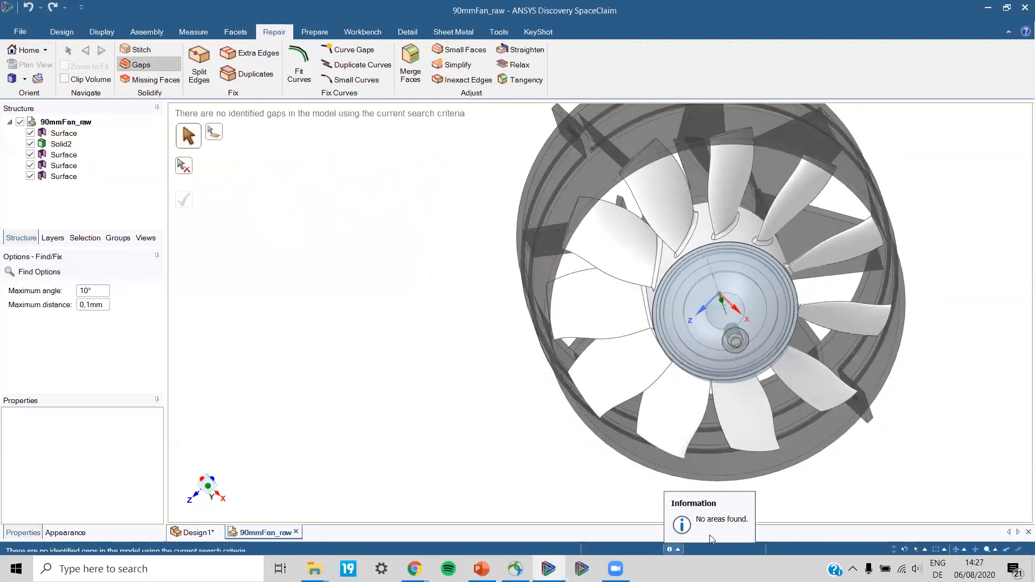
# Detect the missing faces in the fan model and repair them all using the Patch option.
pyautogui.click(152, 79)
pyautogui.moveTo(517, 273)
pyautogui.mouseDown(button='middle')
pyautogui.moveTo(457, 242)
pyautogui.moveTo(437, 211)
pyautogui.moveTo(441, 232)
pyautogui.moveTo(120, 178)
pyautogui.moveTo(510, 277)
pyautogui.mouseUp(button='middle')
pyautogui.moveTo(354, 342); pyautogui.dragTo(457, 248, button='middle')
pyautogui.moveTo(678, 251); pyautogui.dragTo(889, 205, button='middle')
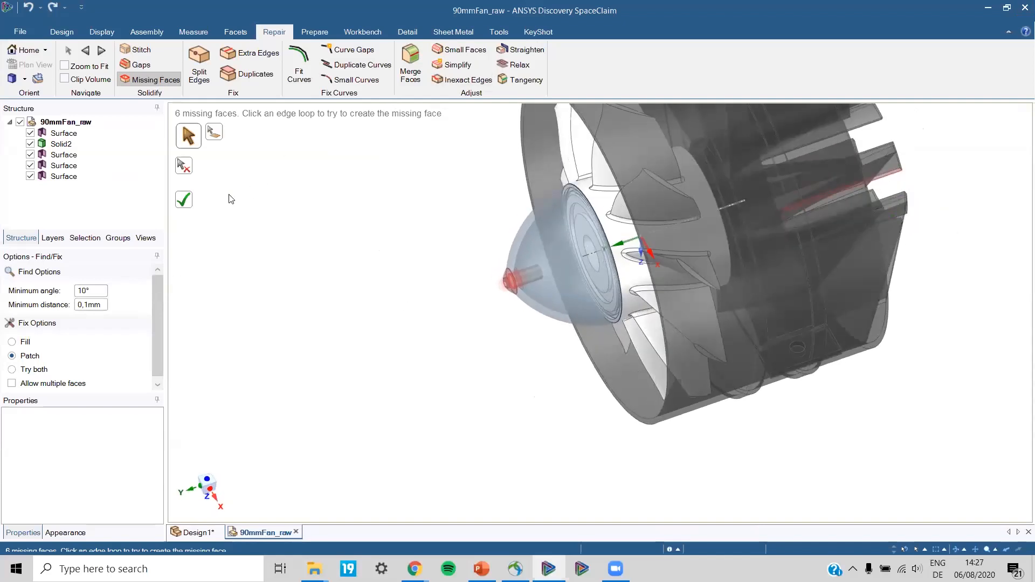
pyautogui.click(194, 201)
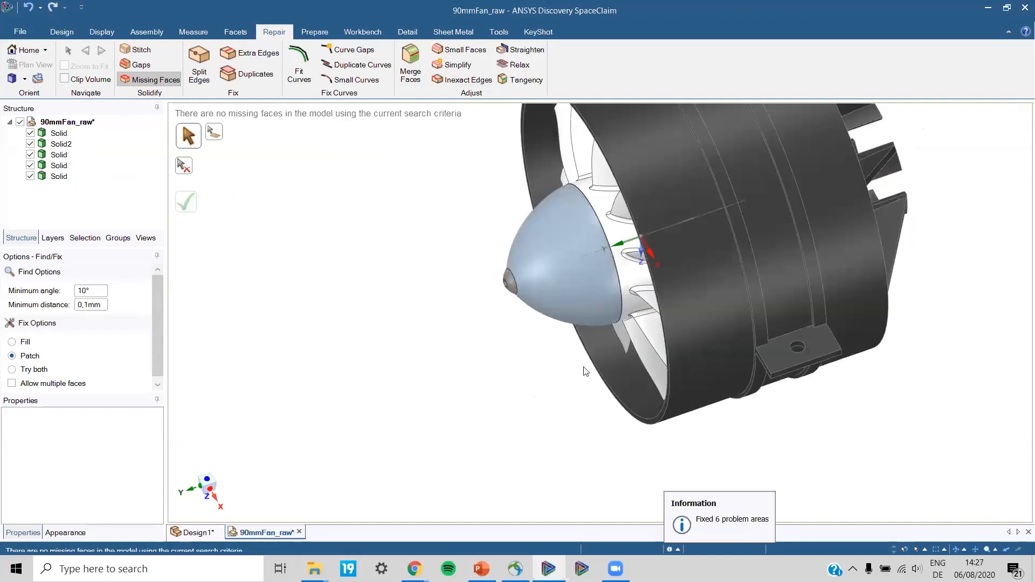
# Inspect the repaired fan from the front, focusing on the nose cone and its hexagon-socket screw.
pyautogui.moveTo(465, 341)
pyautogui.mouseDown(button='middle')
pyautogui.moveTo(727, 352)
pyautogui.moveTo(940, 279)
pyautogui.moveTo(766, 267)
pyautogui.moveTo(770, 239)
pyautogui.mouseUp(button='middle')
pyautogui.moveTo(828, 263)
pyautogui.mouseDown(button='middle')
pyautogui.moveTo(824, 288)
pyautogui.moveTo(819, 280)
pyautogui.moveTo(806, 299)
pyautogui.moveTo(811, 284)
pyautogui.moveTo(796, 262)
pyautogui.moveTo(836, 230)
pyautogui.mouseUp(button='middle')
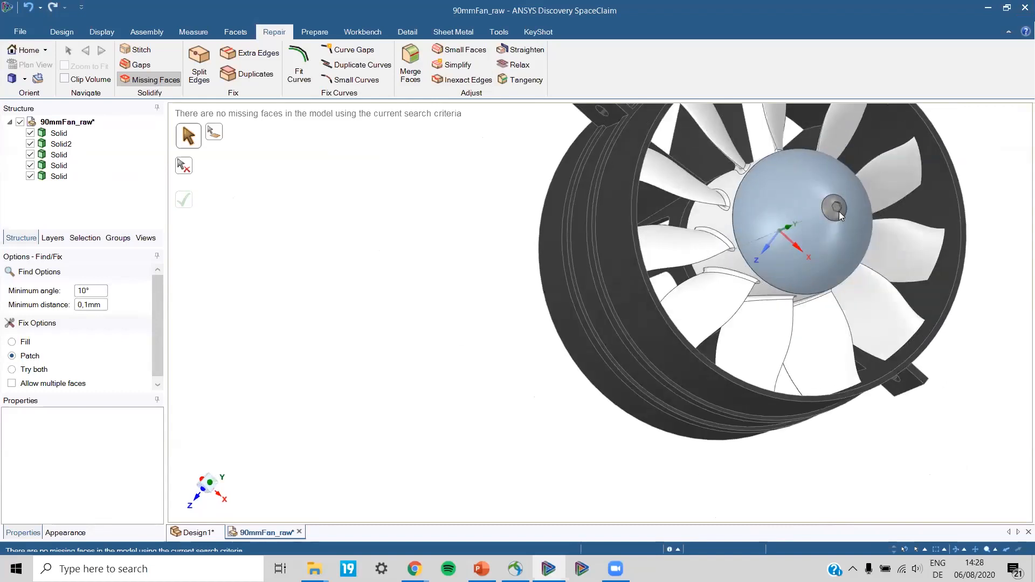
pyautogui.keyDown('shift'); pyautogui.moveTo(791, 220); pyautogui.dragTo(653, 300, button='middle'); pyautogui.keyUp('shift')
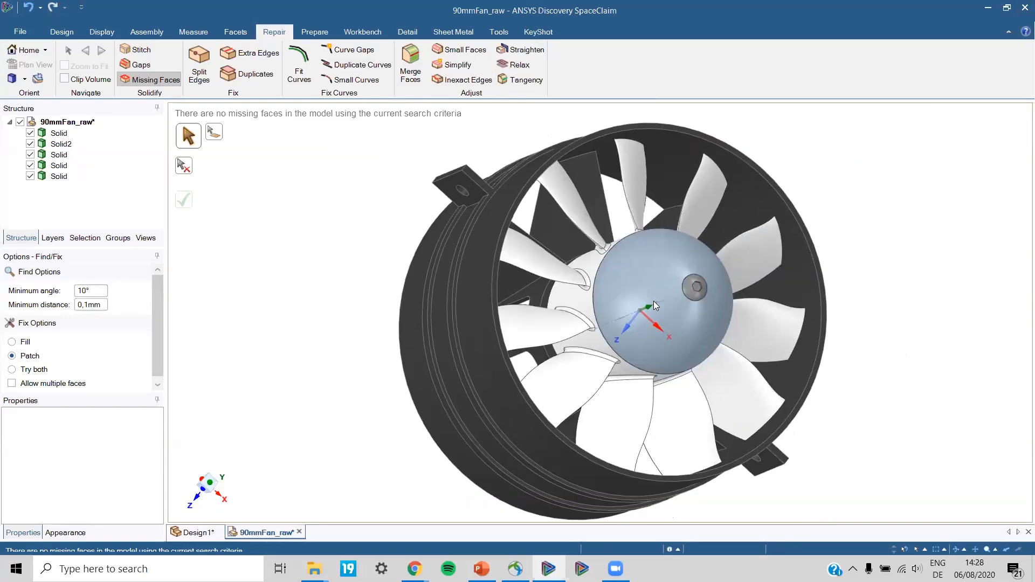
pyautogui.keyDown('ctrl'); pyautogui.moveTo(731, 359); pyautogui.dragTo(857, 240, button='middle'); pyautogui.keyUp('ctrl')
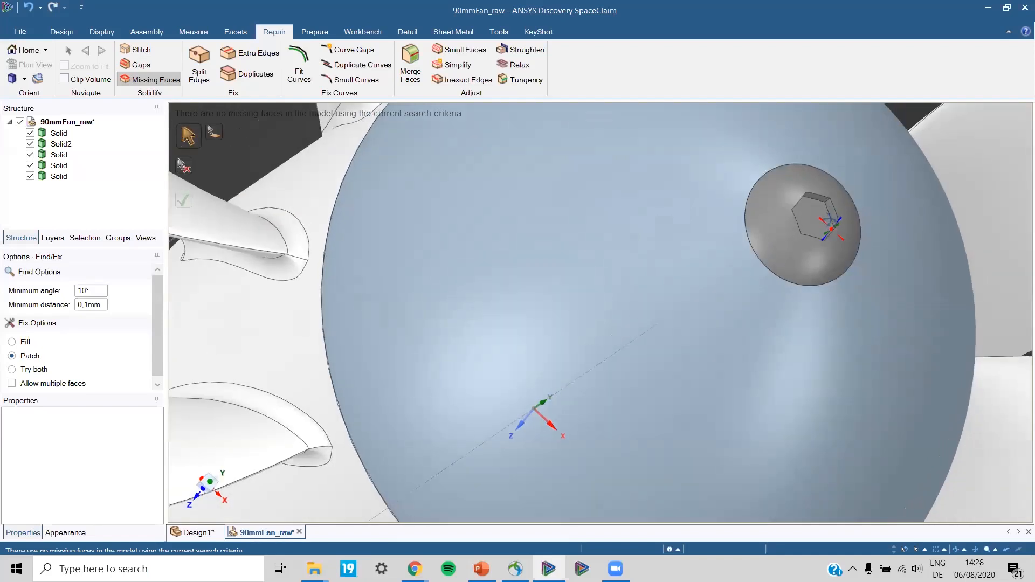
pyautogui.moveTo(827, 229); pyautogui.dragTo(814, 209, button='middle')
pyautogui.moveTo(792, 204)
pyautogui.mouseDown(button='middle')
pyautogui.moveTo(790, 216)
pyautogui.moveTo(823, 215)
pyautogui.moveTo(796, 193)
pyautogui.mouseUp(button='middle')
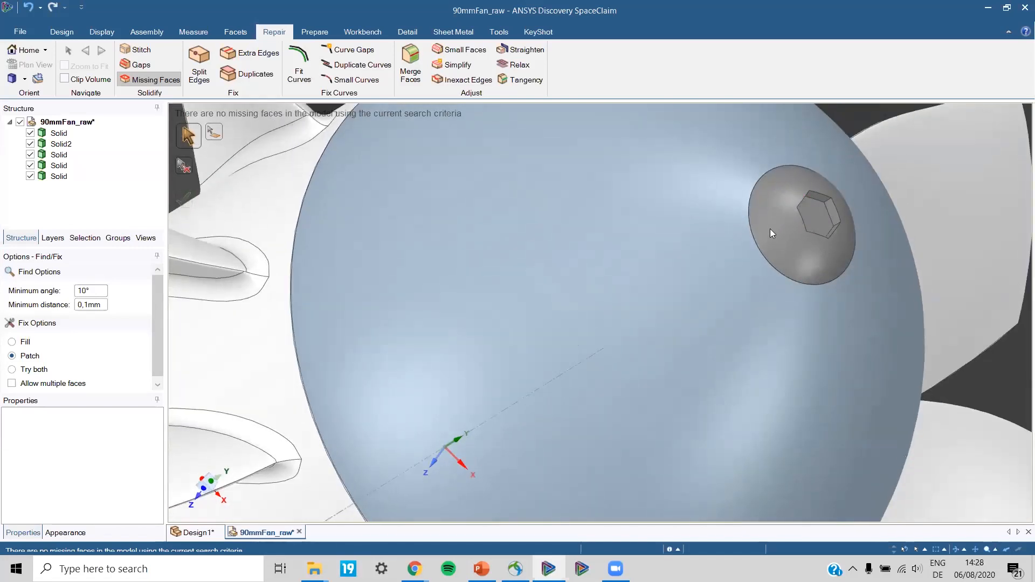
pyautogui.moveTo(802, 207); pyautogui.dragTo(817, 208, button='middle')
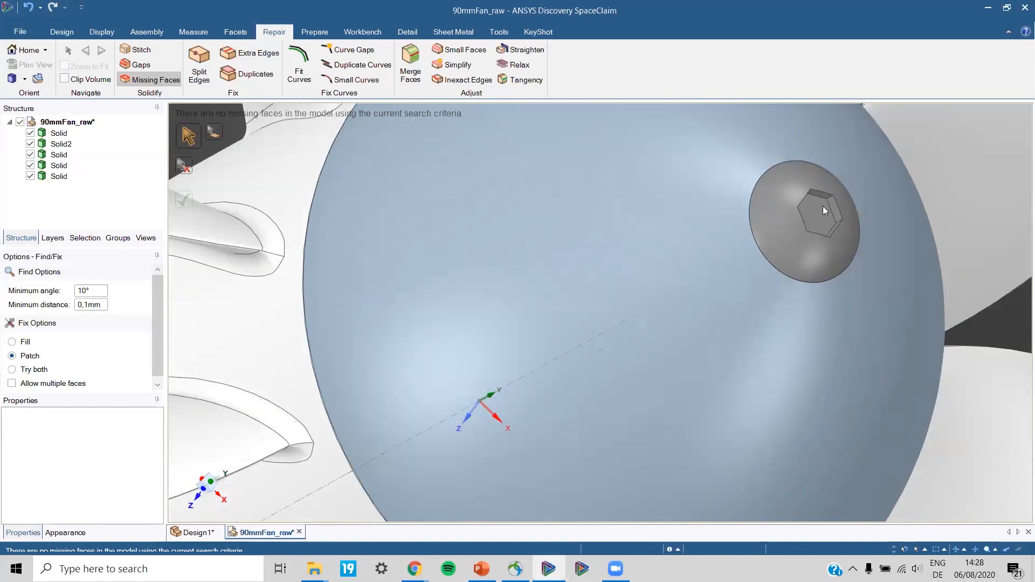
pyautogui.moveTo(823, 207); pyautogui.dragTo(811, 212, button='middle')
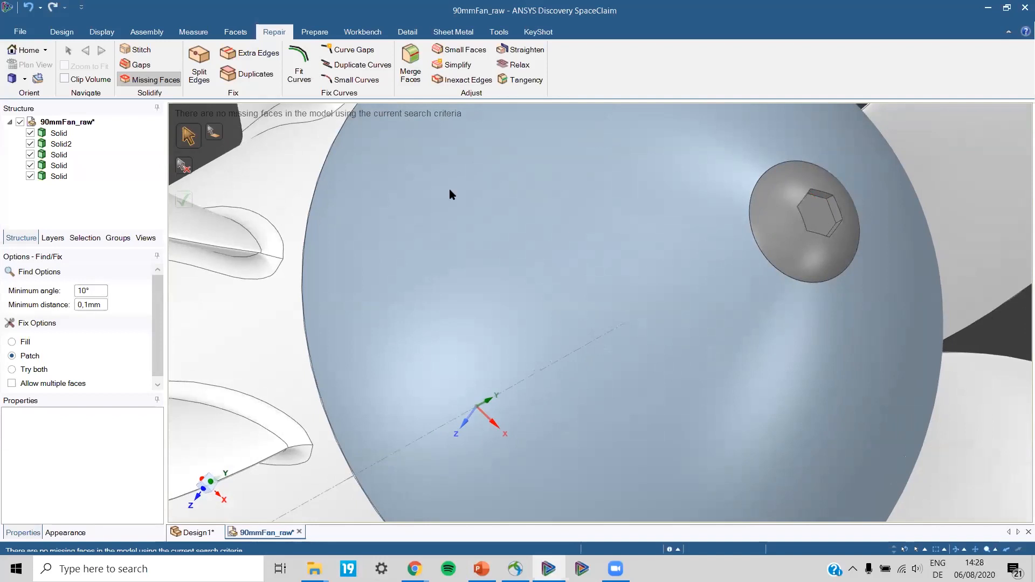
pyautogui.moveTo(742, 240); pyautogui.dragTo(739, 224, button='middle')
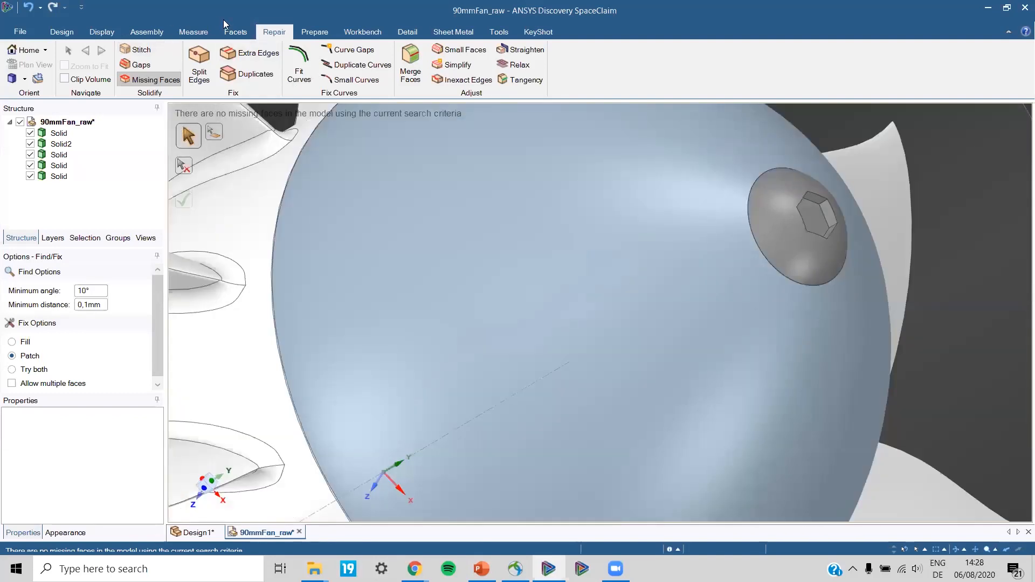
# Remove the hexagon socket from the nose cone's screw by filling its floor and all six side faces with Extend fill.
pyautogui.click(62, 32)
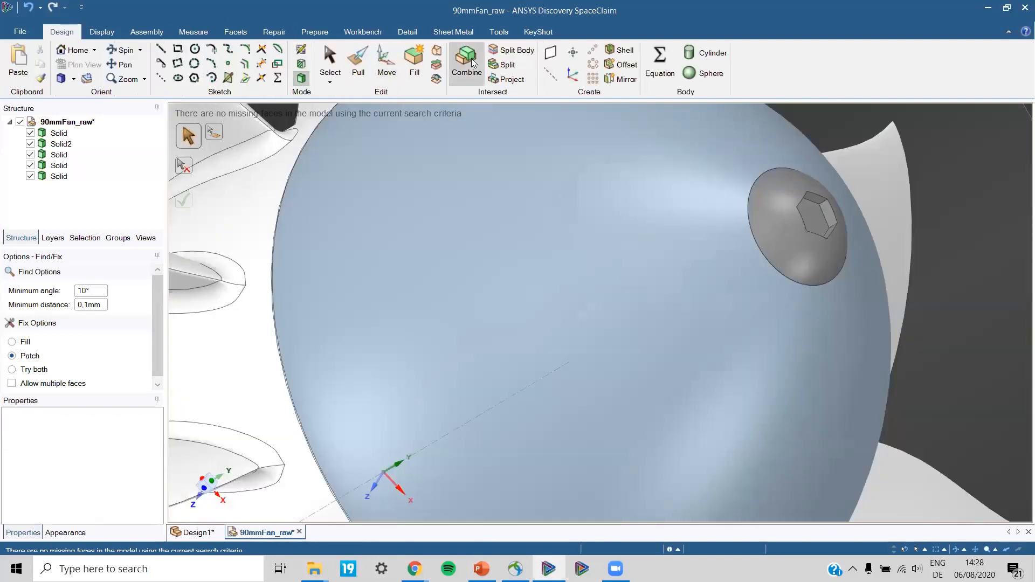
pyautogui.click(408, 69)
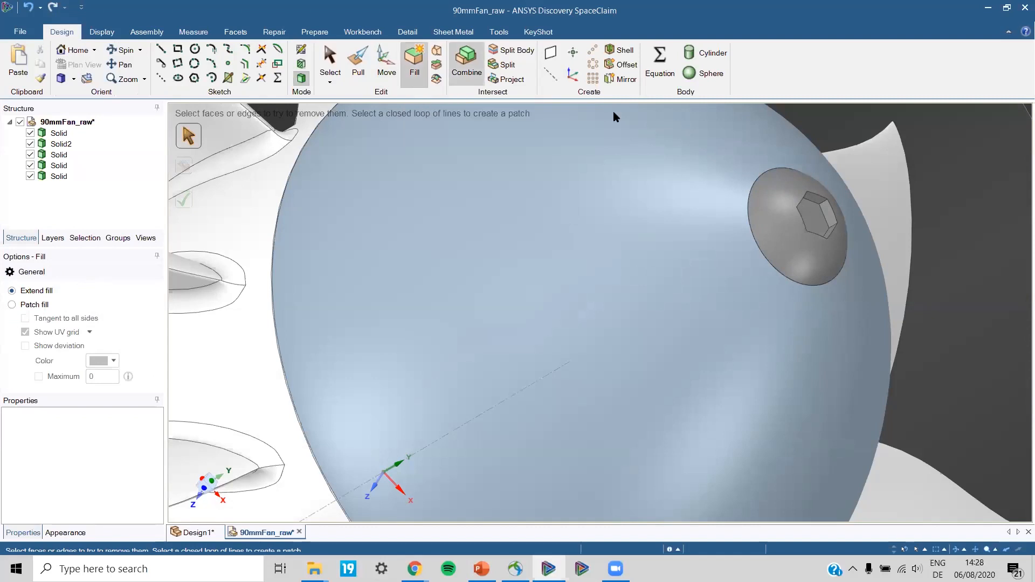
pyautogui.click(785, 213)
pyautogui.click(778, 223)
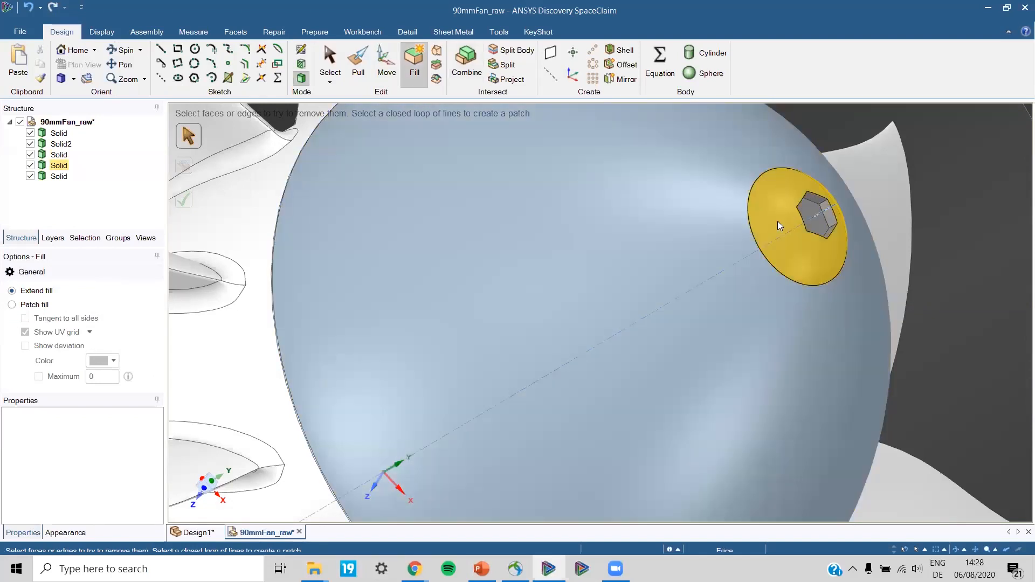
pyautogui.click(826, 212)
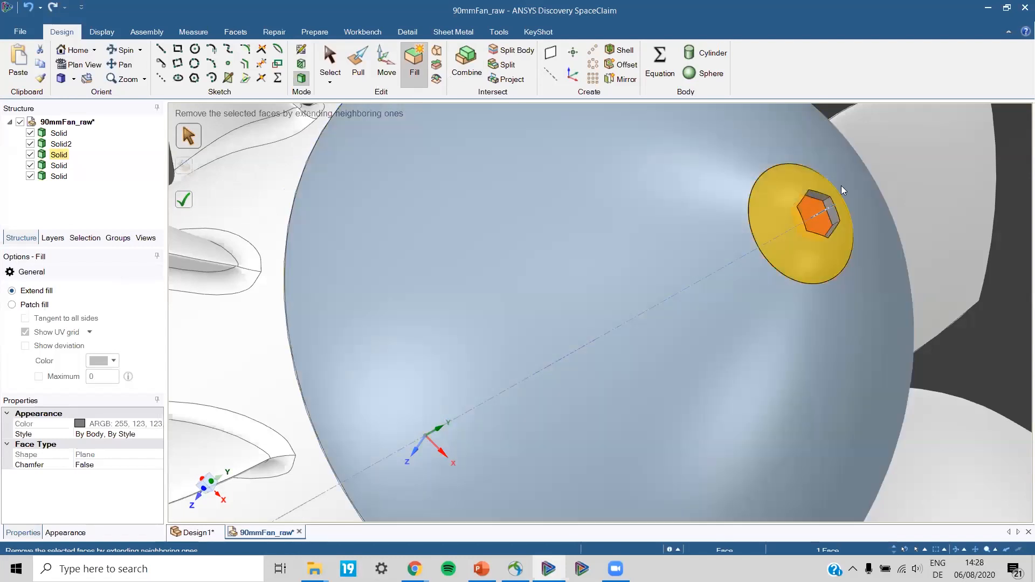
pyautogui.keyDown('ctrl'); pyautogui.click(830, 211); pyautogui.keyUp('ctrl')
pyautogui.moveTo(777, 216); pyautogui.dragTo(821, 201, button='middle')
pyautogui.click(822, 202)
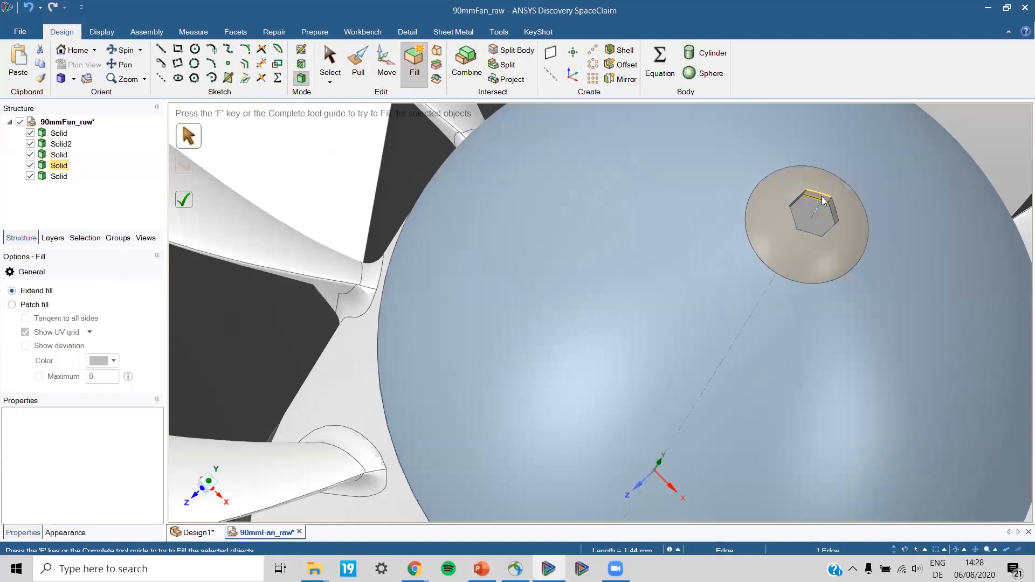
pyautogui.click(822, 196)
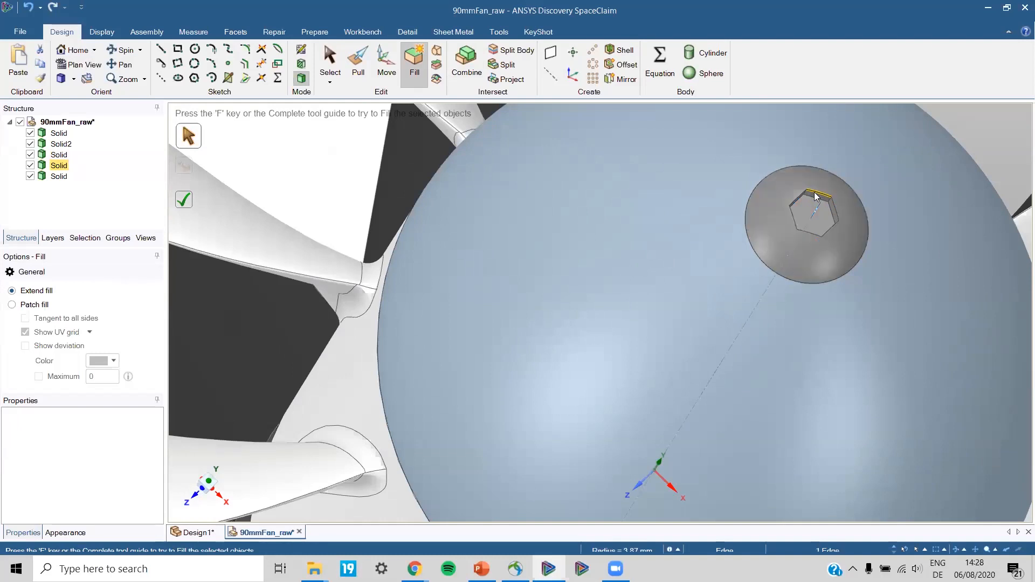
pyautogui.moveTo(814, 198); pyautogui.dragTo(801, 201, button='middle')
pyautogui.click(802, 198)
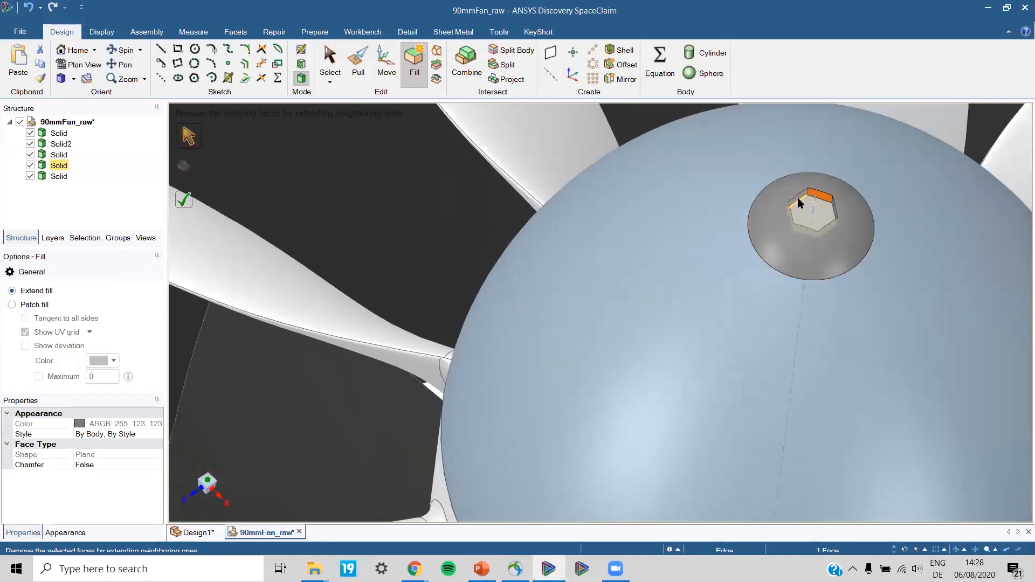
pyautogui.click(811, 208)
pyautogui.keyDown('ctrl'); pyautogui.click(821, 195); pyautogui.keyUp('ctrl')
pyautogui.moveTo(833, 205); pyautogui.dragTo(832, 230, button='middle')
pyautogui.keyDown('ctrl'); pyautogui.click(842, 210); pyautogui.keyUp('ctrl')
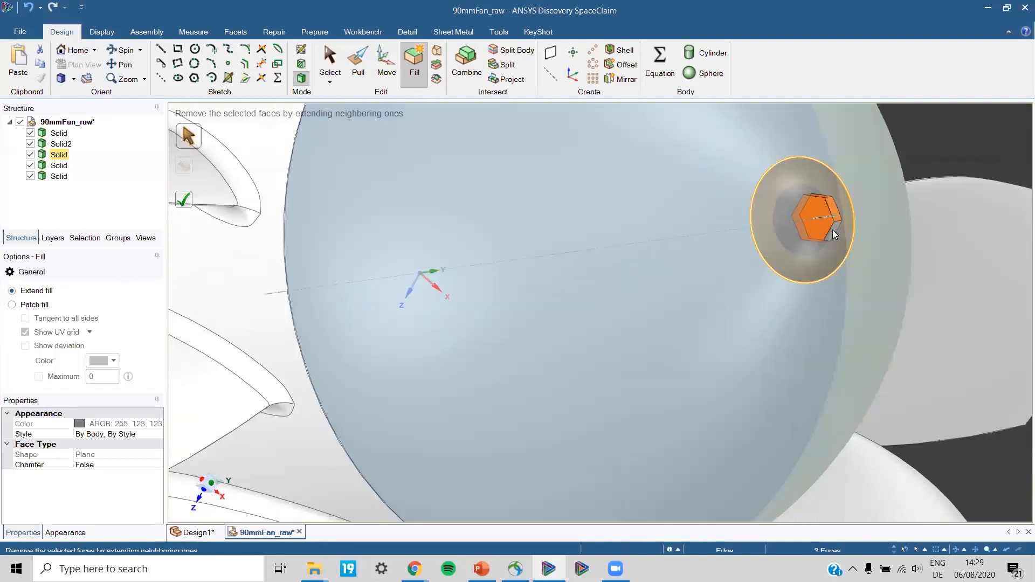
pyautogui.keyDown('ctrl'); pyautogui.click(832, 231); pyautogui.keyUp('ctrl')
pyautogui.moveTo(832, 231); pyautogui.dragTo(660, 208, button='middle')
pyautogui.moveTo(793, 207)
pyautogui.mouseDown(button='middle')
pyautogui.moveTo(777, 209)
pyautogui.moveTo(808, 210)
pyautogui.mouseUp(button='middle')
pyautogui.keyDown('ctrl'); pyautogui.click(795, 206); pyautogui.keyUp('ctrl')
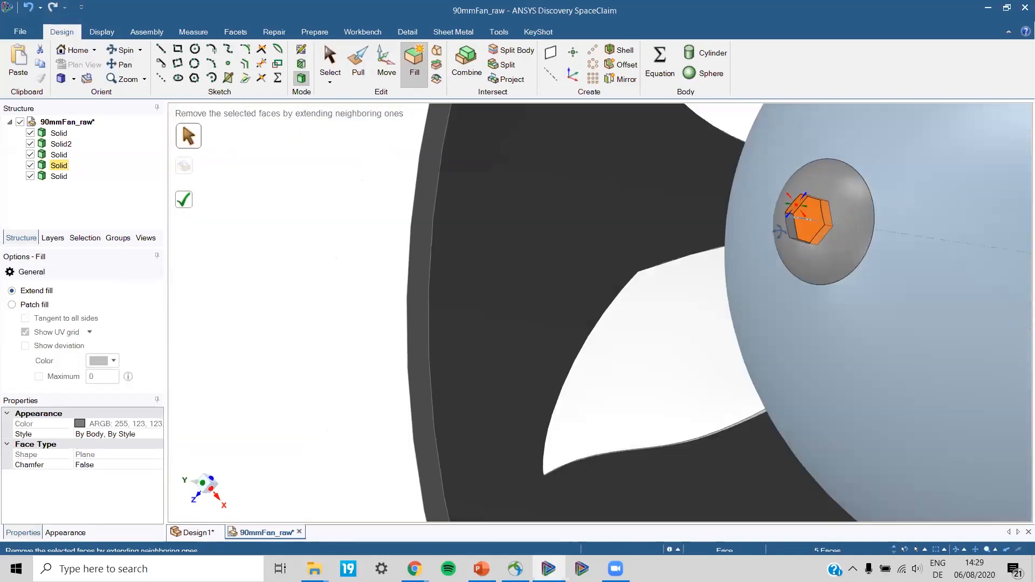
pyautogui.moveTo(801, 255); pyautogui.dragTo(799, 242, button='middle')
pyautogui.keyDown('ctrl'); pyautogui.click(799, 242); pyautogui.keyUp('ctrl')
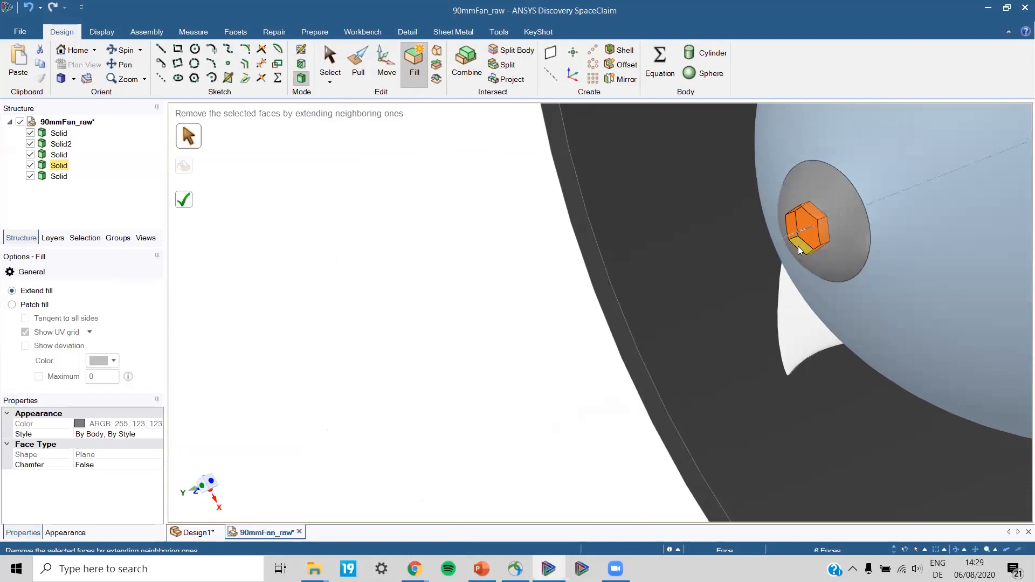
pyautogui.keyDown('ctrl'); pyautogui.click(798, 245); pyautogui.keyUp('ctrl')
pyautogui.keyDown('ctrl'); pyautogui.click(801, 249); pyautogui.keyUp('ctrl')
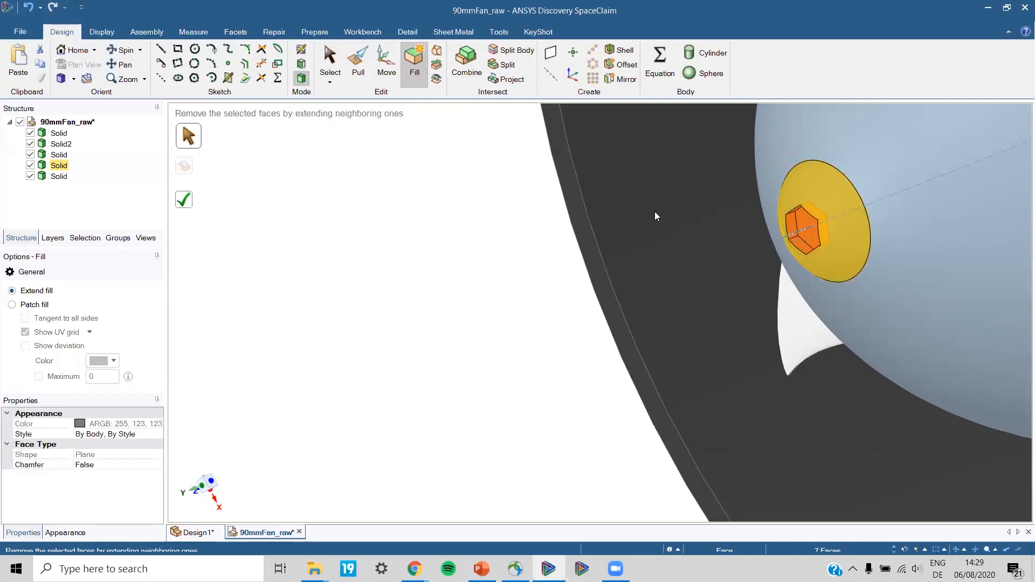
pyautogui.click(189, 201)
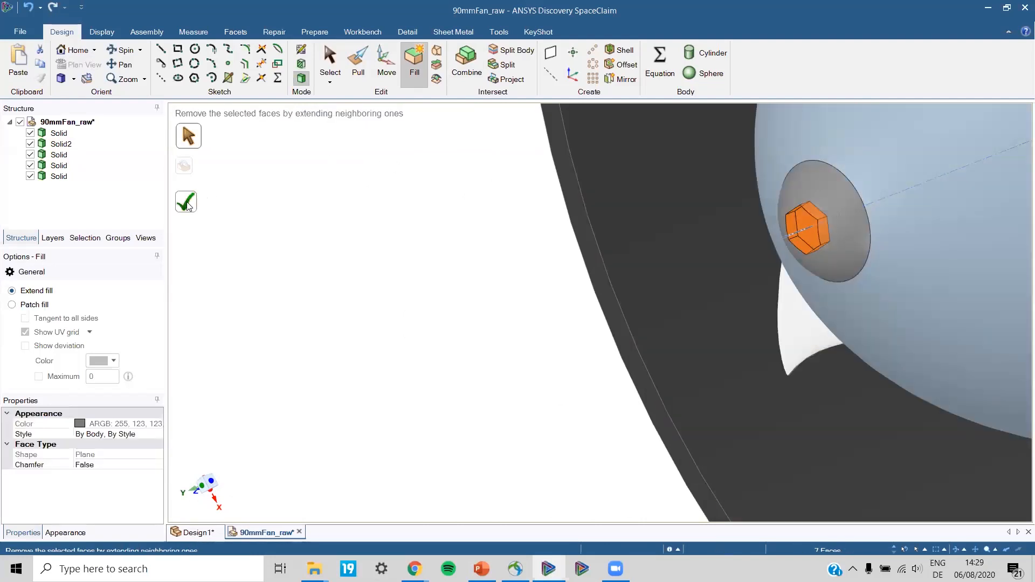
# Examine the filled screw head and the surrounding nose cone from several angles.
pyautogui.moveTo(838, 241)
pyautogui.mouseDown(button='middle')
pyautogui.moveTo(988, 215)
pyautogui.moveTo(830, 221)
pyautogui.moveTo(822, 199)
pyautogui.moveTo(803, 230)
pyautogui.moveTo(834, 219)
pyautogui.moveTo(791, 244)
pyautogui.mouseUp(button='middle')
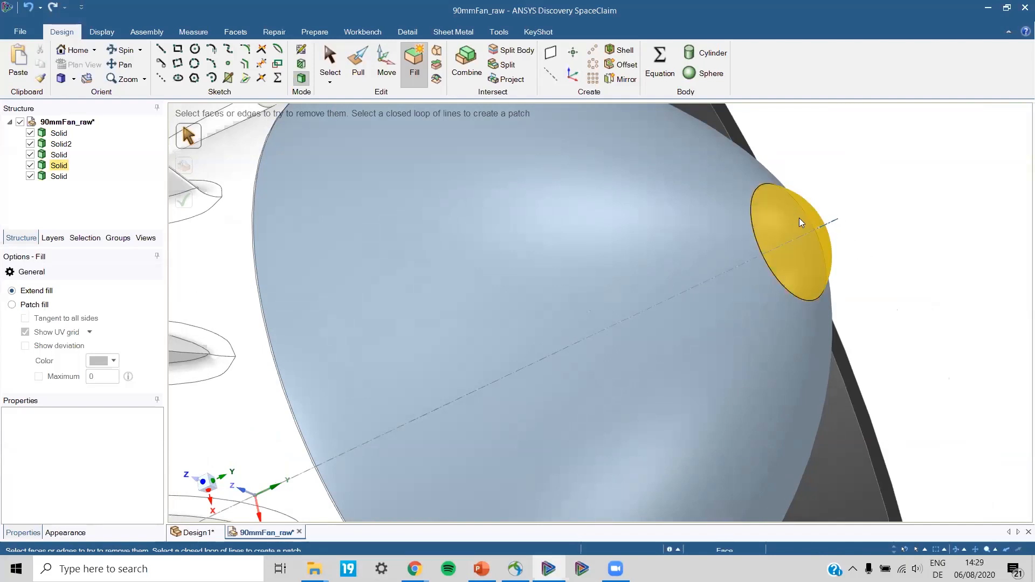
pyautogui.moveTo(806, 214)
pyautogui.mouseDown(button='middle')
pyautogui.moveTo(832, 214)
pyautogui.moveTo(803, 211)
pyautogui.mouseUp(button='middle')
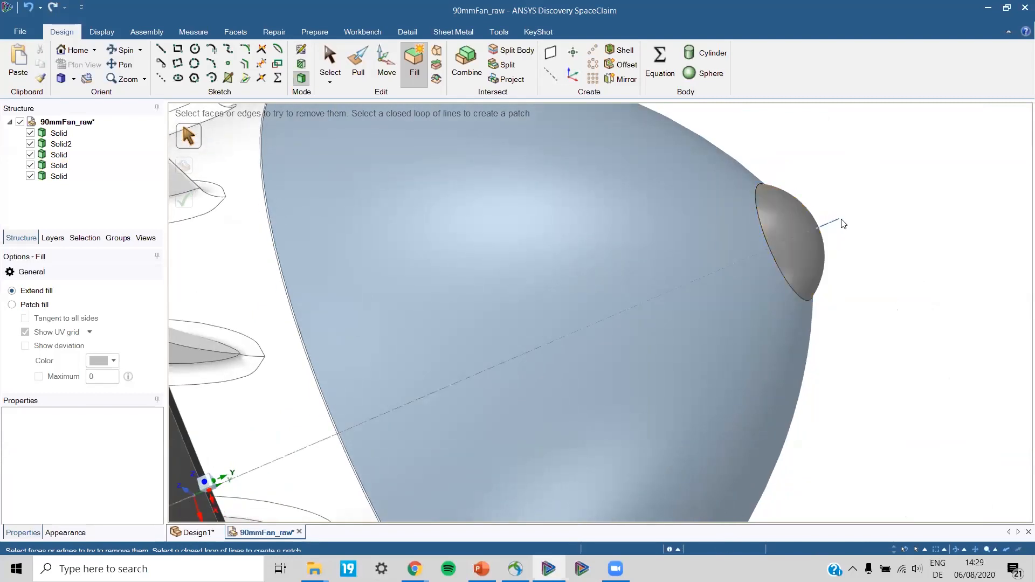
pyautogui.moveTo(843, 241); pyautogui.dragTo(820, 235, button='middle')
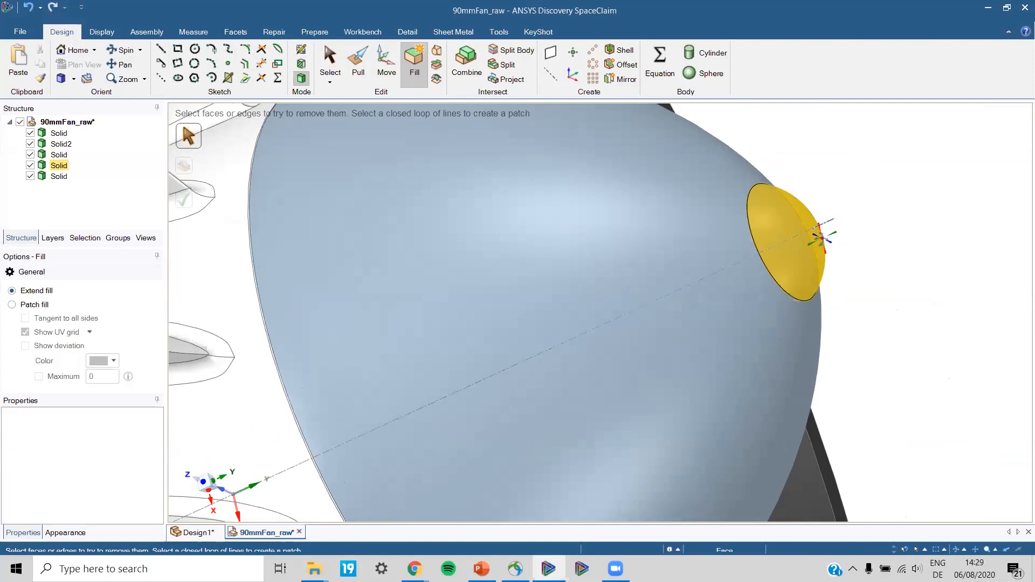
pyautogui.moveTo(878, 252)
pyautogui.mouseDown(button='middle')
pyautogui.moveTo(850, 237)
pyautogui.moveTo(845, 208)
pyautogui.moveTo(863, 249)
pyautogui.moveTo(825, 245)
pyautogui.mouseUp(button='middle')
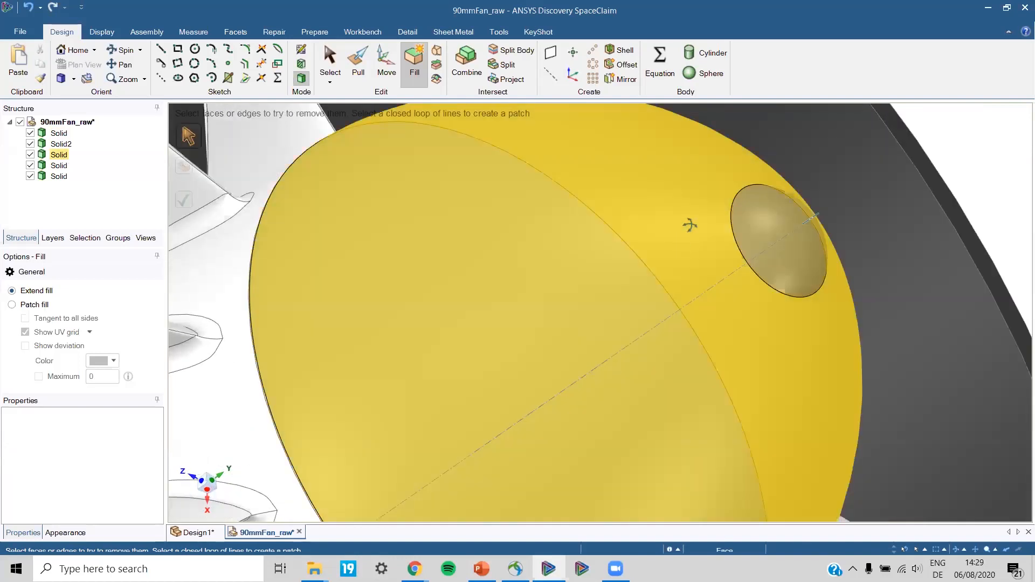
pyautogui.moveTo(674, 225)
pyautogui.mouseDown(button='middle')
pyautogui.moveTo(608, 237)
pyautogui.moveTo(550, 280)
pyautogui.moveTo(569, 333)
pyautogui.mouseUp(button='middle')
pyautogui.moveTo(571, 281)
pyautogui.mouseDown(button='middle')
pyautogui.moveTo(611, 279)
pyautogui.moveTo(658, 237)
pyautogui.moveTo(615, 258)
pyautogui.mouseUp(button='middle')
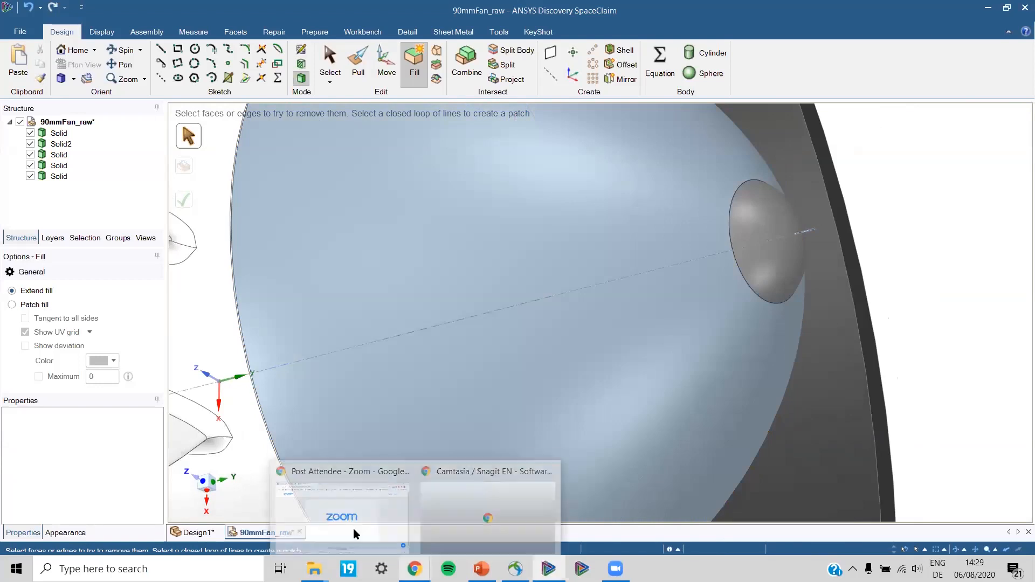
# Open the recent document stanford-bunny.stl and turn the faceted bunny over to examine its underside.
pyautogui.click(18, 32)
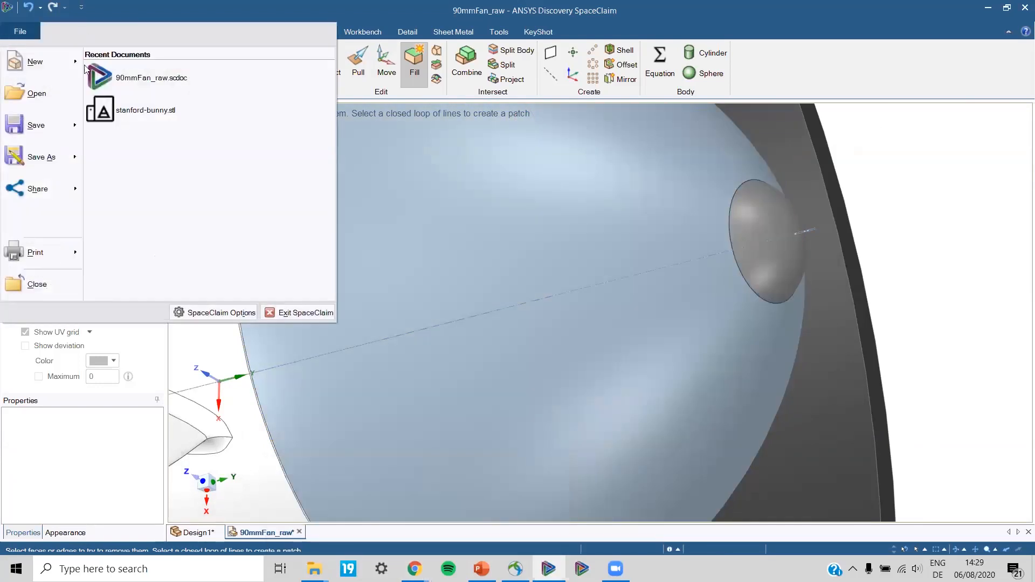
pyautogui.click(192, 110)
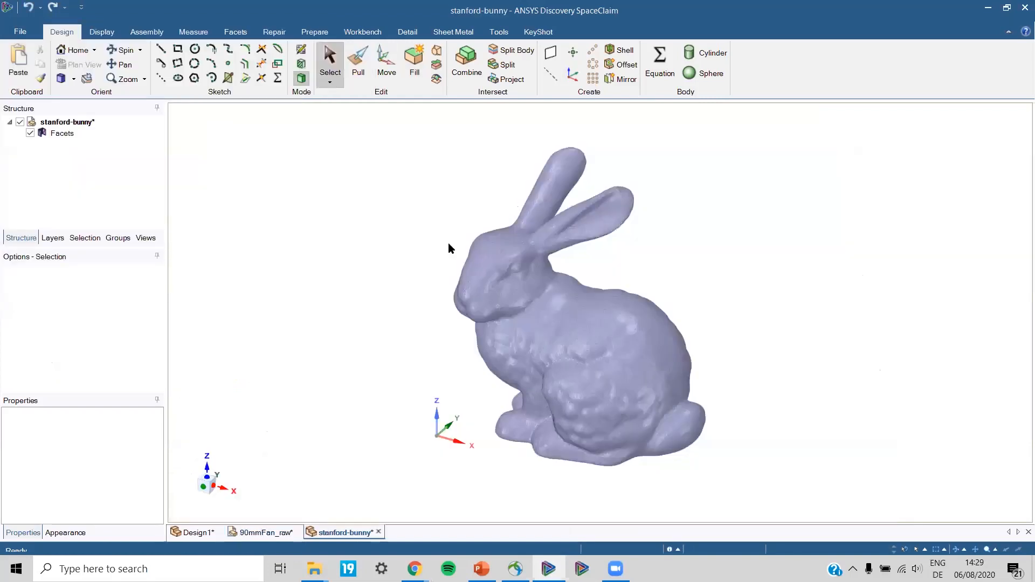
pyautogui.moveTo(454, 163); pyautogui.dragTo(427, 266, button='middle')
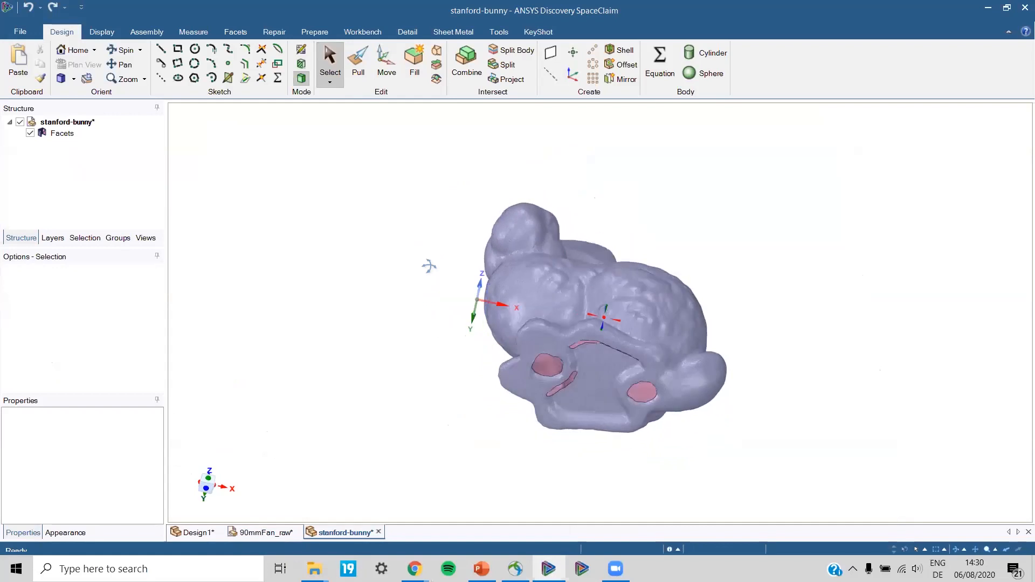
pyautogui.moveTo(359, 298); pyautogui.dragTo(372, 317, button='middle')
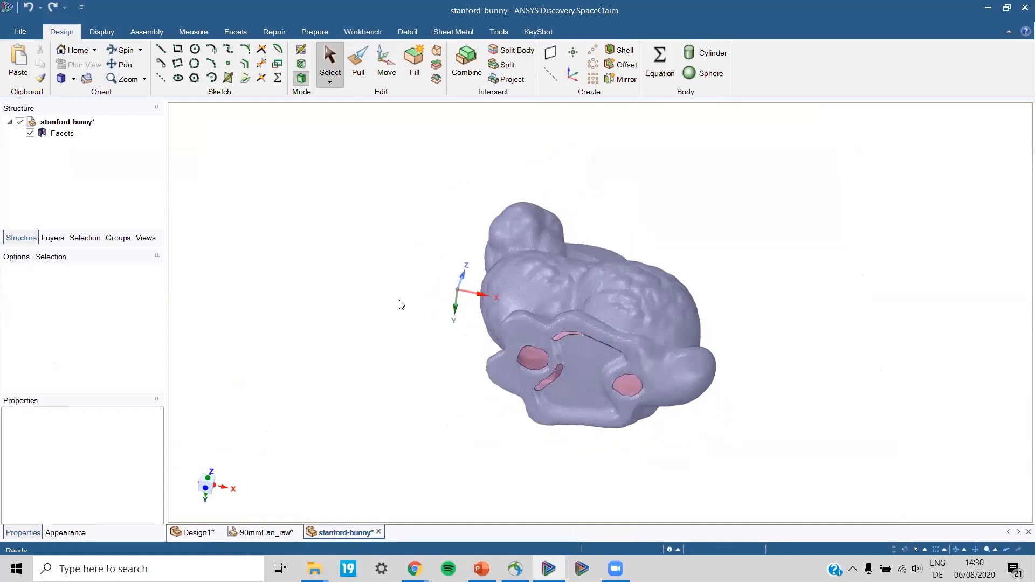
pyautogui.moveTo(395, 377); pyautogui.dragTo(550, 320, button='middle')
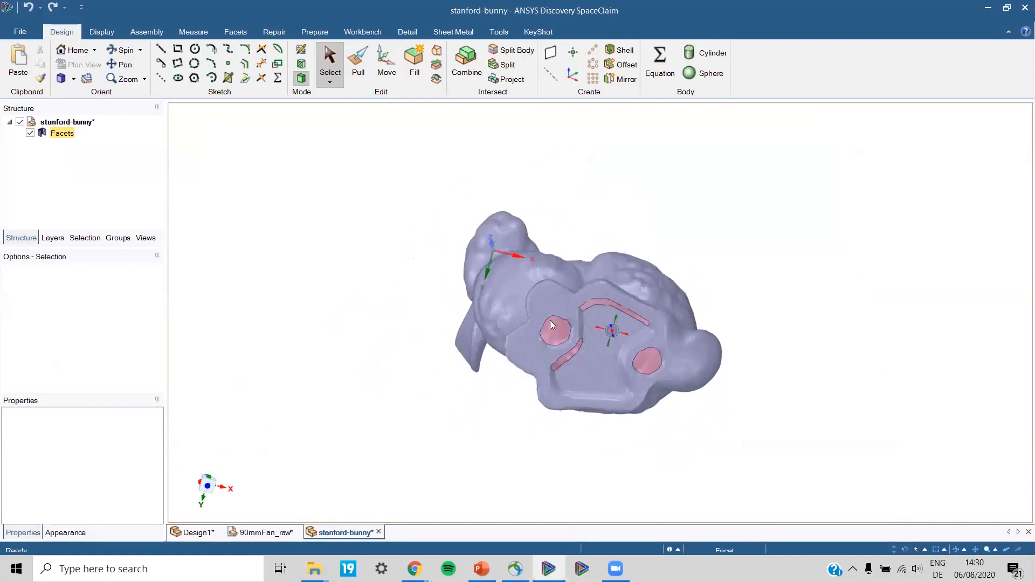
pyautogui.moveTo(634, 330)
pyautogui.mouseDown(button='middle')
pyautogui.moveTo(609, 361)
pyautogui.moveTo(609, 345)
pyautogui.mouseUp(button='middle')
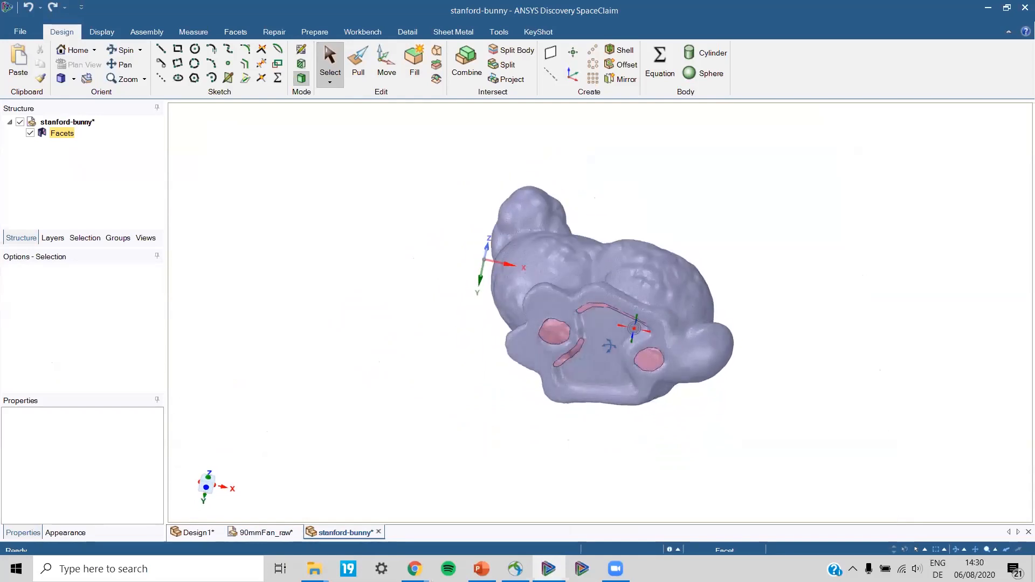
# Repair the defects in the bunny's faceted body with the Auto Fix tool.
pyautogui.click(274, 32)
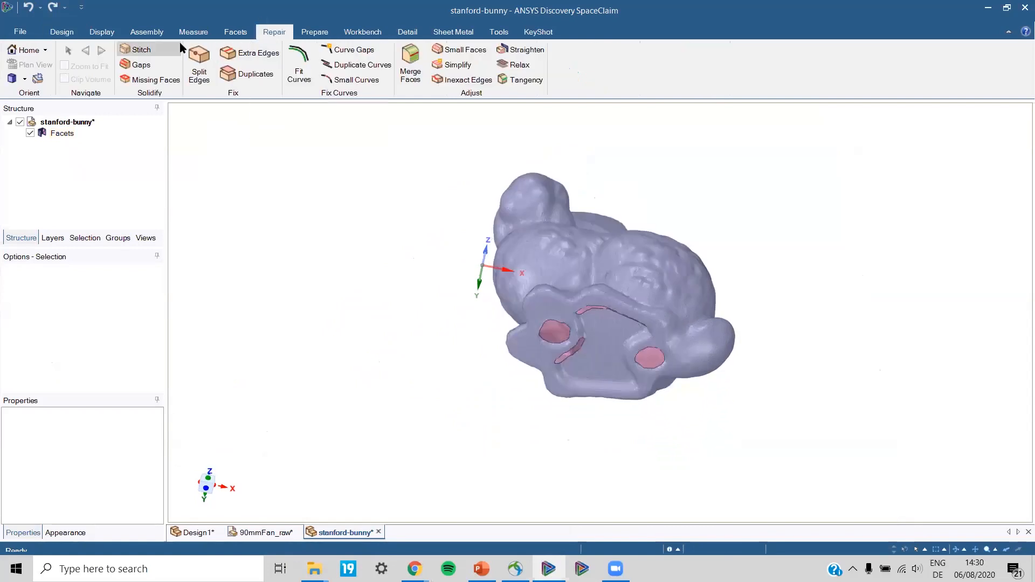
pyautogui.click(244, 33)
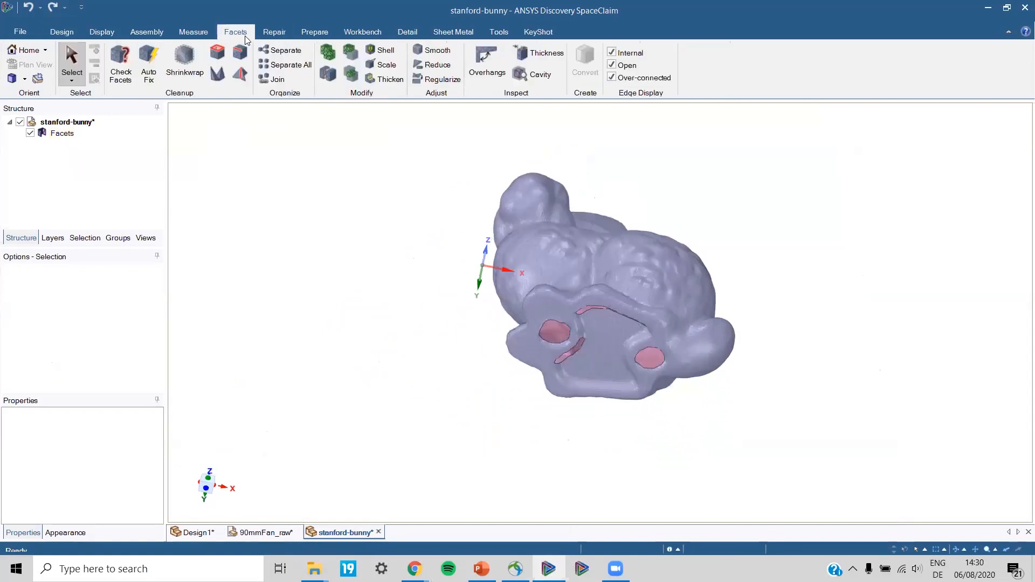
pyautogui.click(146, 81)
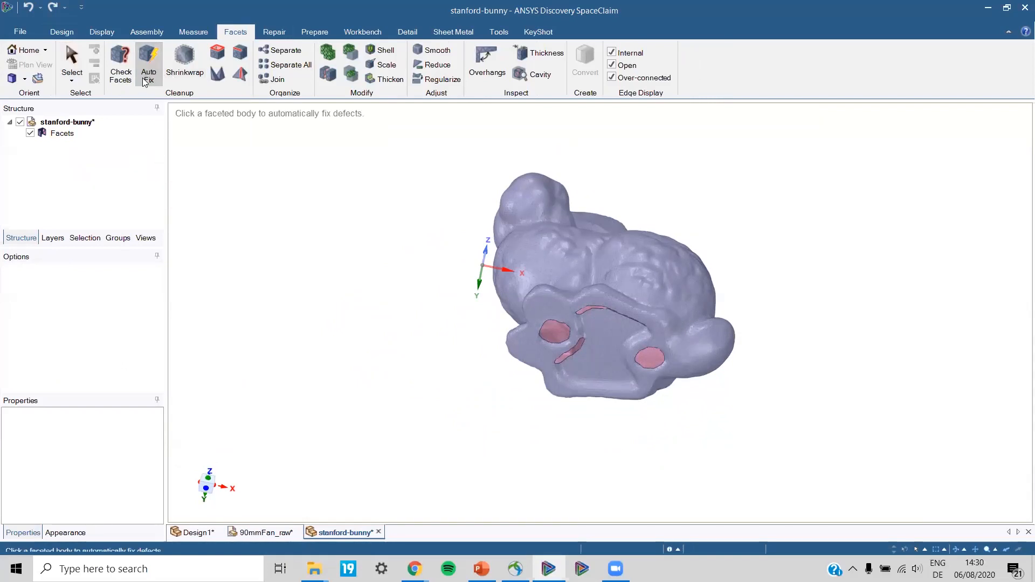
pyautogui.click(534, 225)
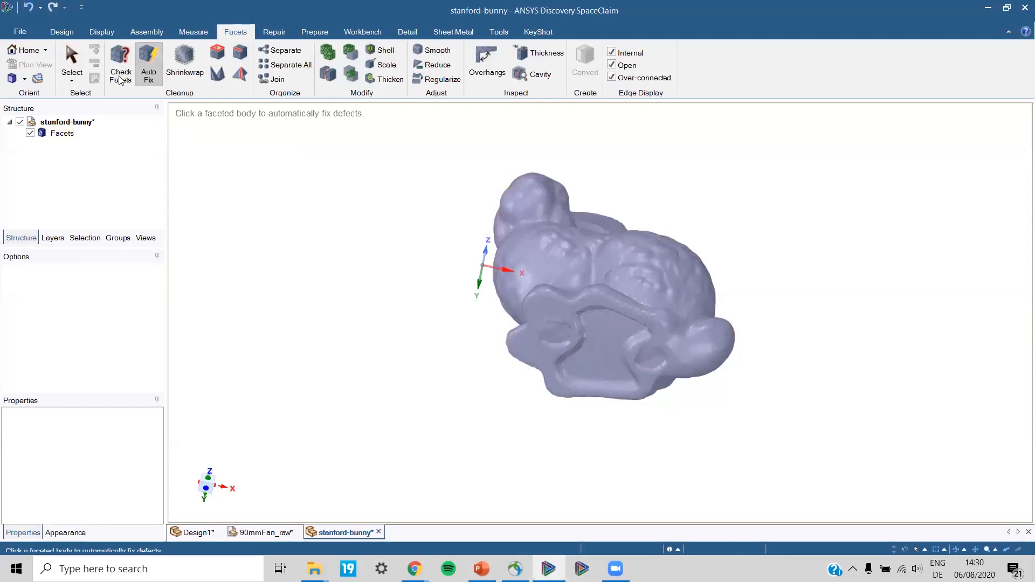
pyautogui.click(591, 279)
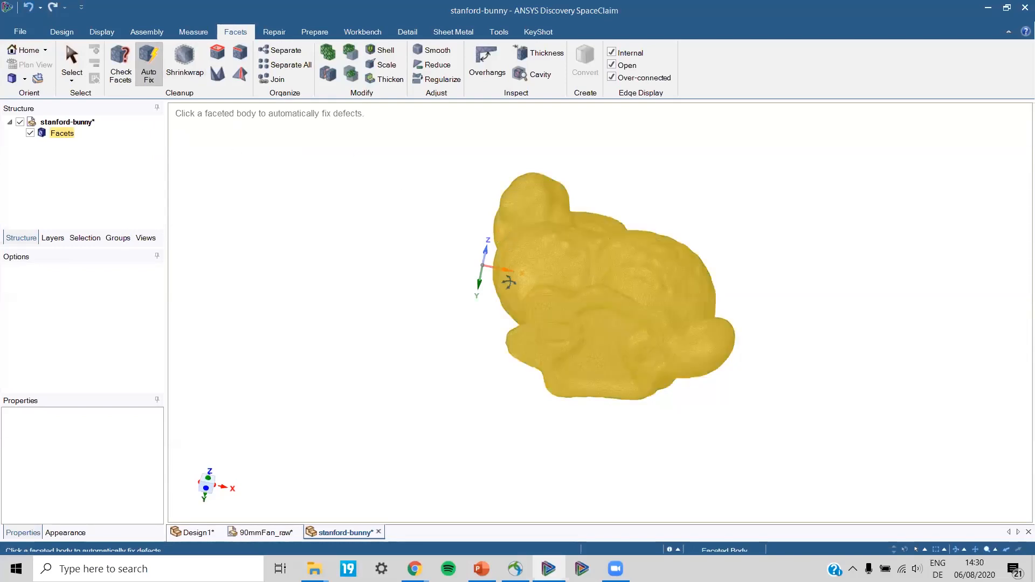
# Examine the repaired bunny from the front, the side and underneath.
pyautogui.moveTo(506, 232); pyautogui.dragTo(557, 259, button='middle')
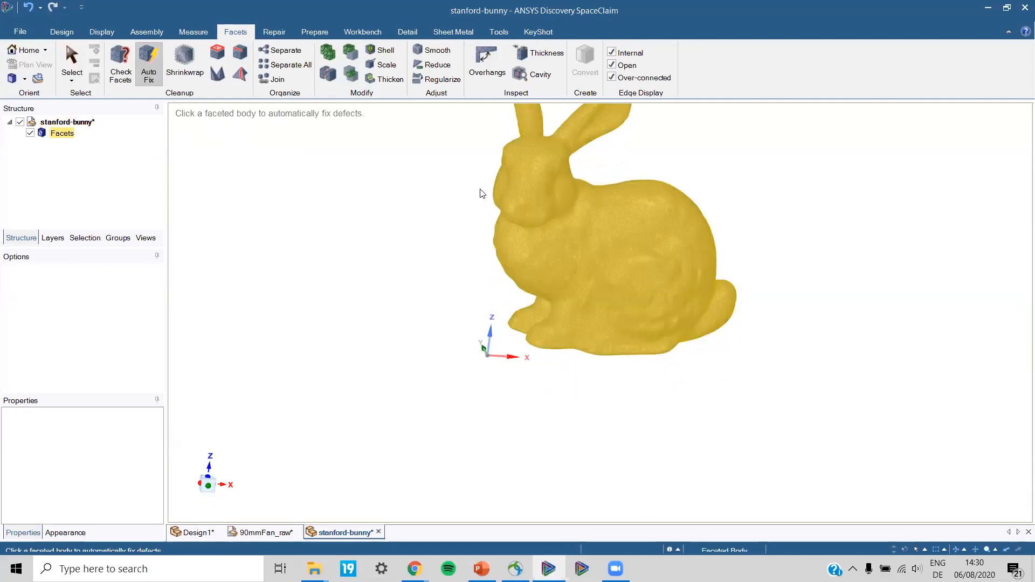
pyautogui.moveTo(480, 194); pyautogui.dragTo(485, 198, button='middle')
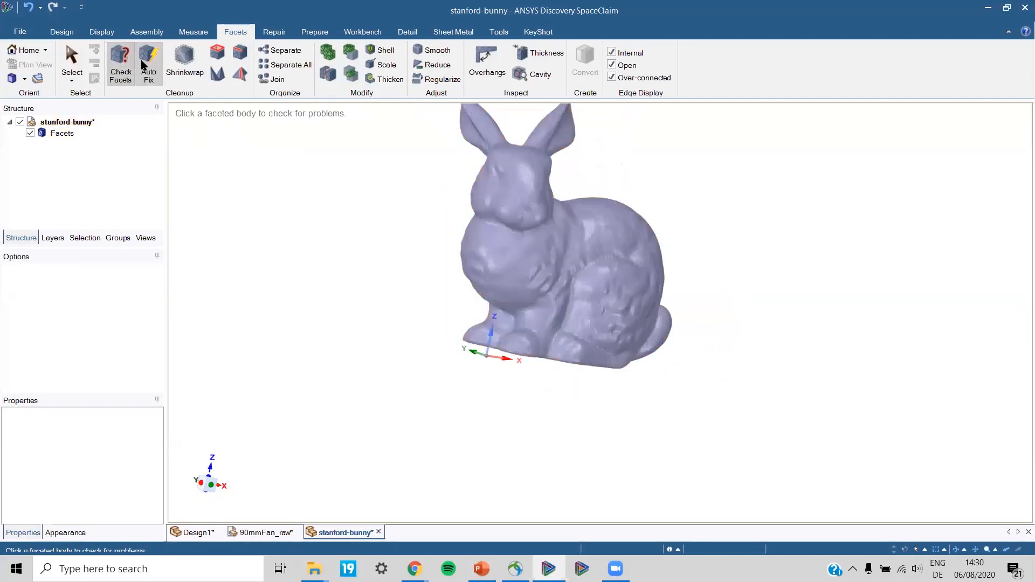
pyautogui.moveTo(734, 286); pyautogui.dragTo(635, 344, button='middle')
pyautogui.moveTo(575, 278); pyautogui.dragTo(552, 259, button='middle')
pyautogui.moveTo(621, 274); pyautogui.dragTo(615, 296, button='middle')
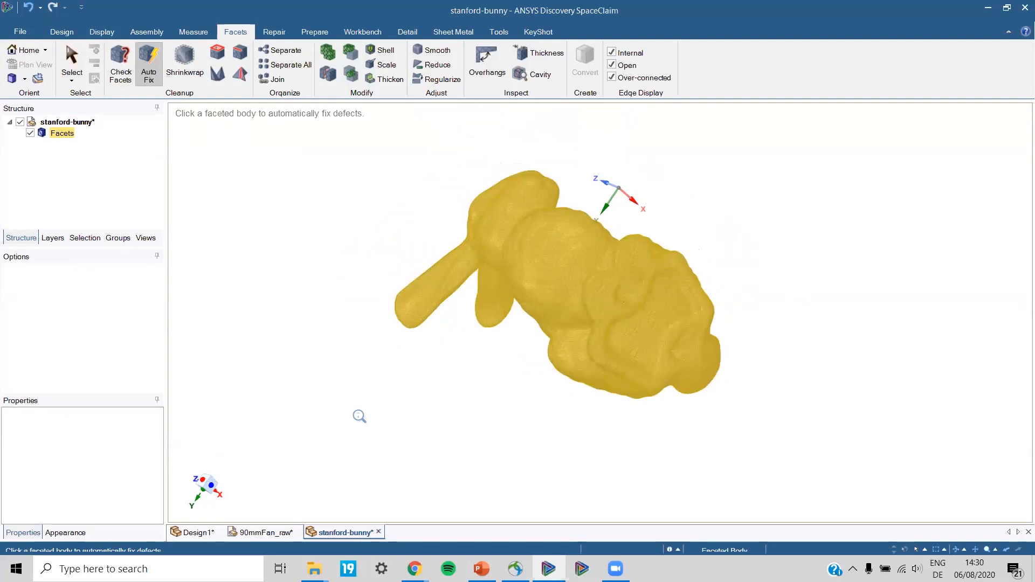
# Examine the base of the repaired bunny up close and return to a straight side view of the whole body.
pyautogui.scroll(5, 354, 424)
pyautogui.moveTo(453, 451)
pyautogui.mouseDown(button='middle')
pyautogui.moveTo(434, 459)
pyautogui.moveTo(537, 408)
pyautogui.moveTo(499, 480)
pyautogui.mouseUp(button='middle')
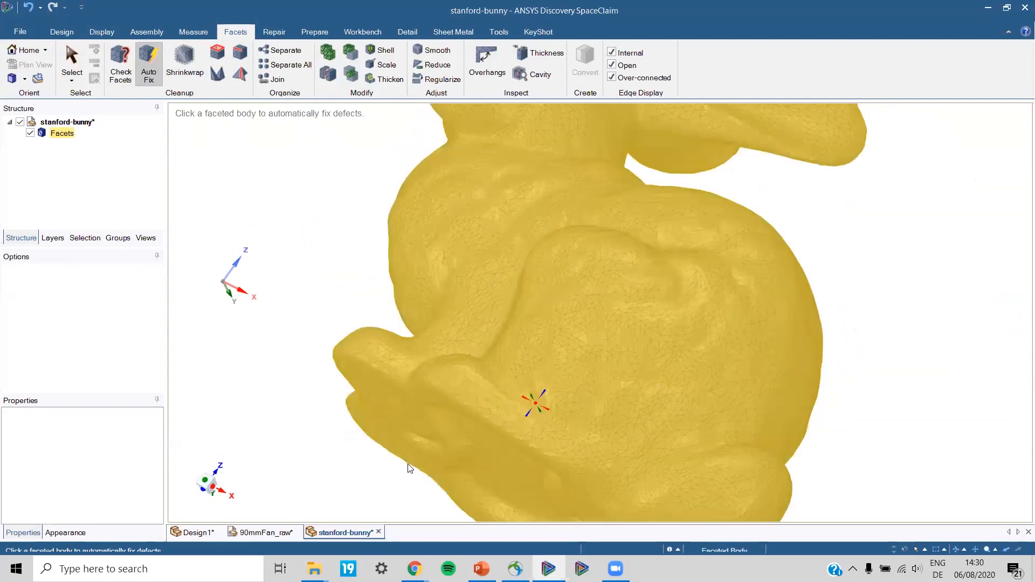
pyautogui.moveTo(282, 209); pyautogui.dragTo(442, 274, button='middle')
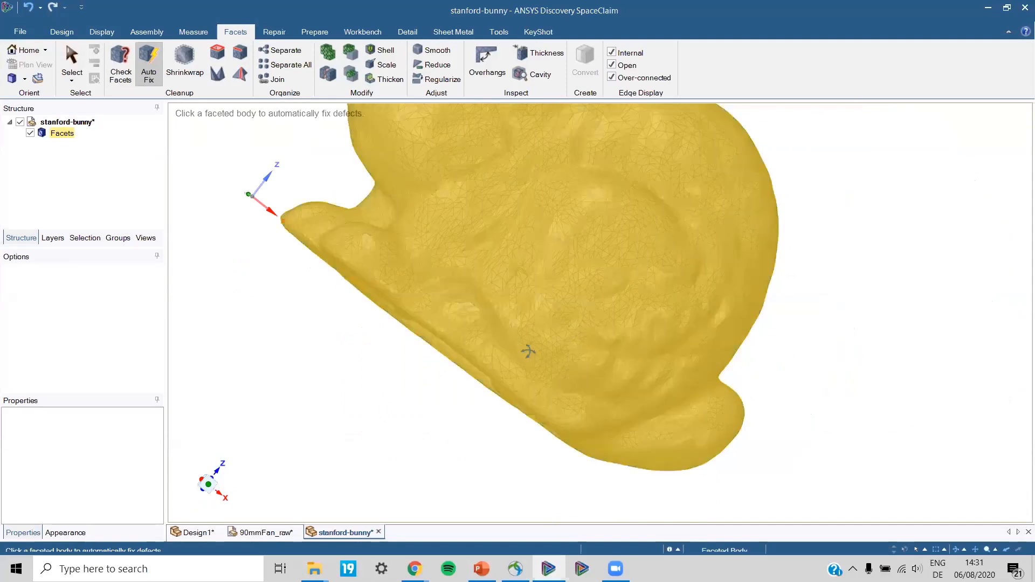
pyautogui.moveTo(499, 343); pyautogui.dragTo(326, 406, button='middle')
pyautogui.click(208, 491)
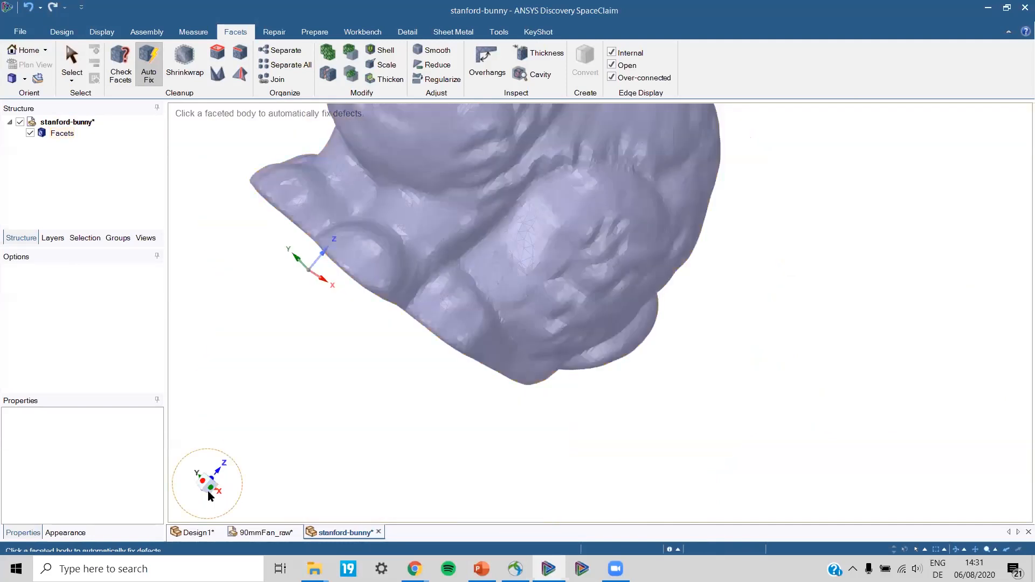
pyautogui.click(209, 490)
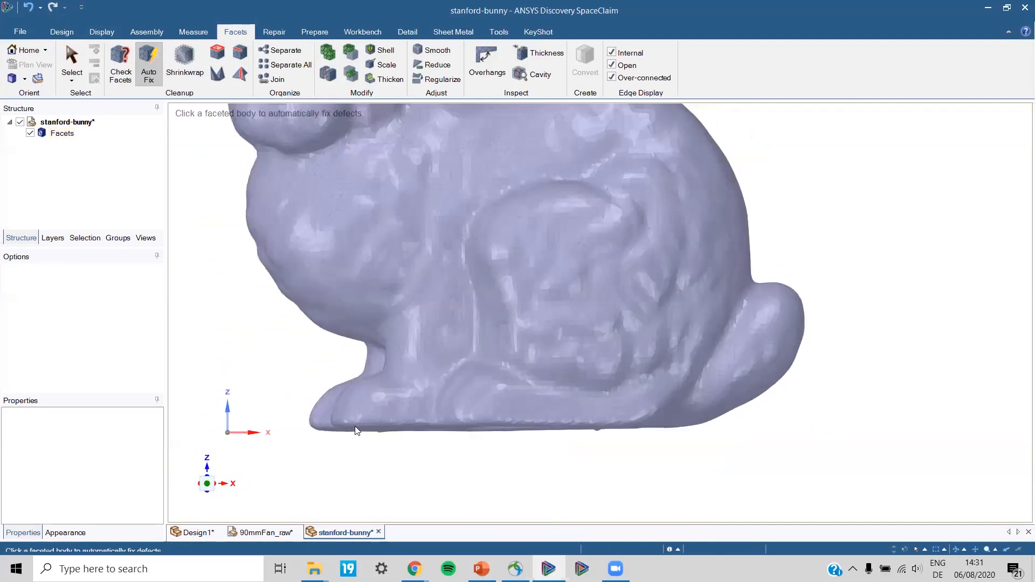
pyautogui.keyDown('ctrl'); pyautogui.moveTo(360, 451); pyautogui.dragTo(290, 434, button='middle'); pyautogui.keyUp('ctrl')
pyautogui.scroll(-3, 302, 415)
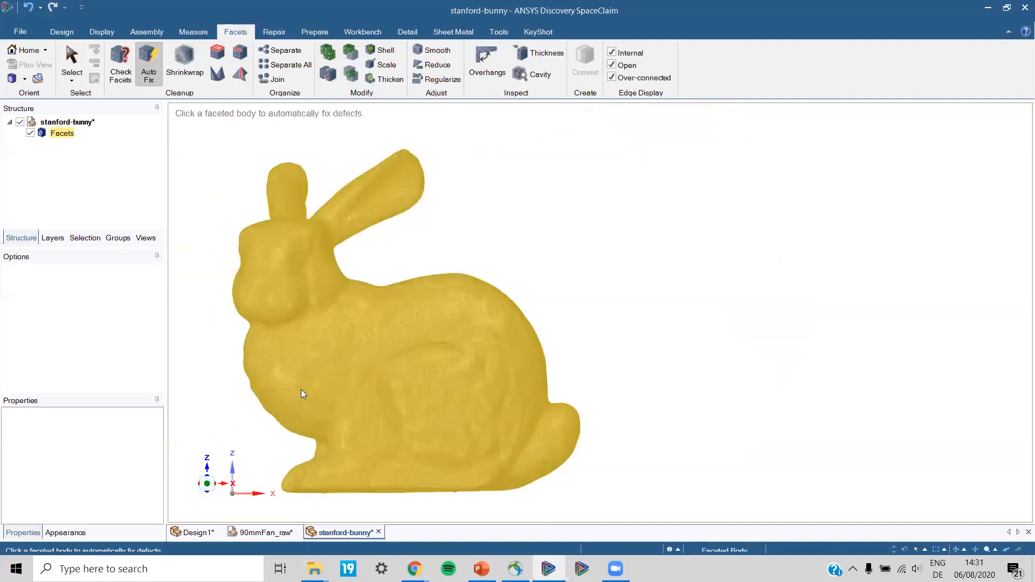
# Set up an inward Shell of the bunny with 3 mm thickness and the Basic infill type.
pyautogui.click(386, 52)
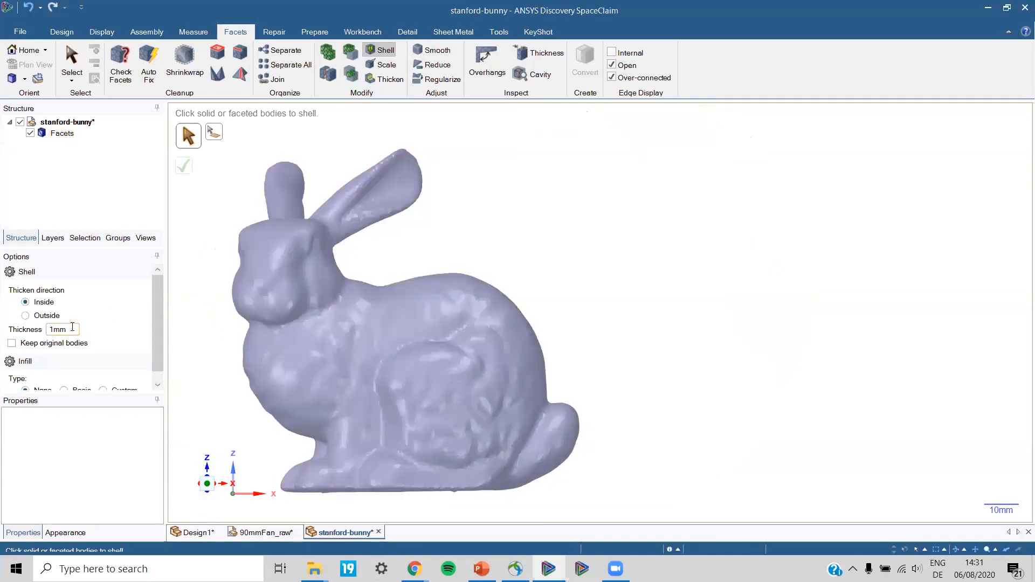
pyautogui.click(72, 328)
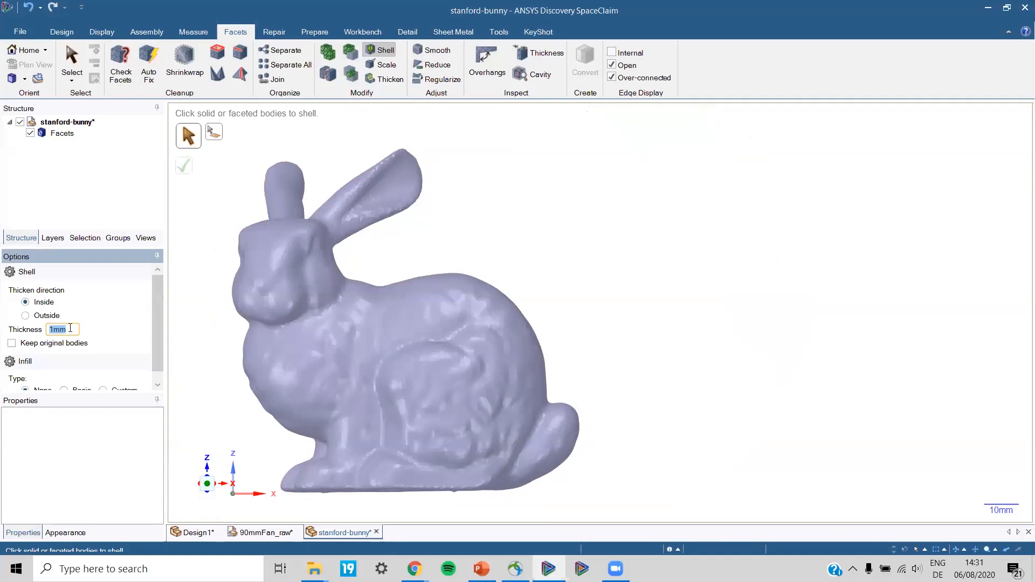
pyautogui.write('3')
pyautogui.click(158, 386)
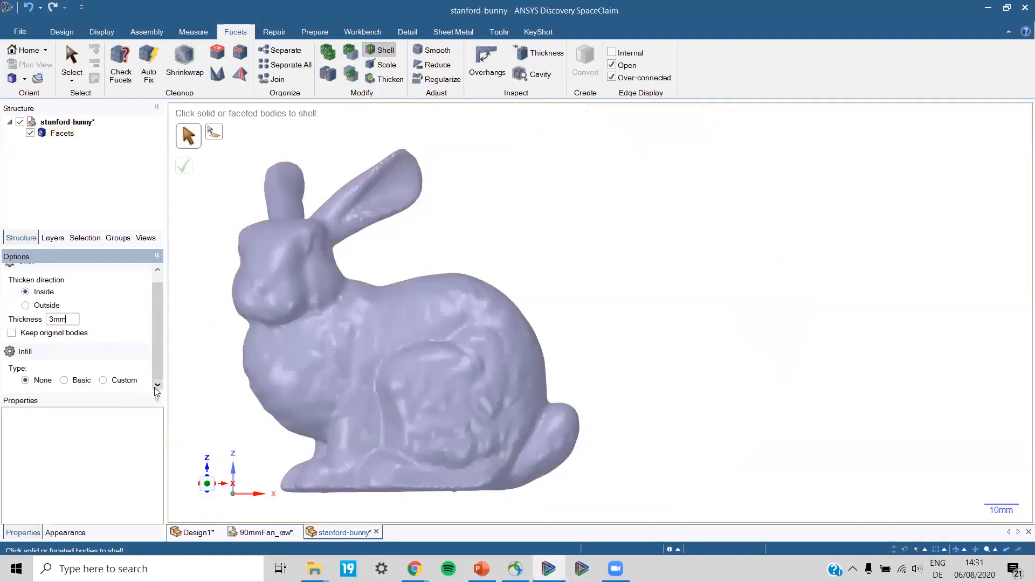
pyautogui.click(63, 381)
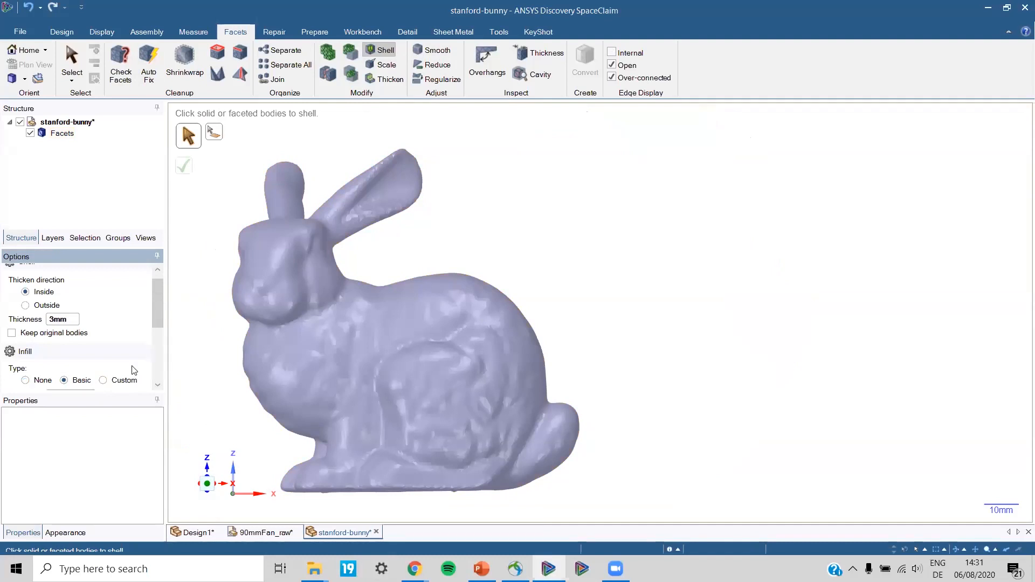
pyautogui.click(155, 350)
pyautogui.scroll(1, 161, 335)
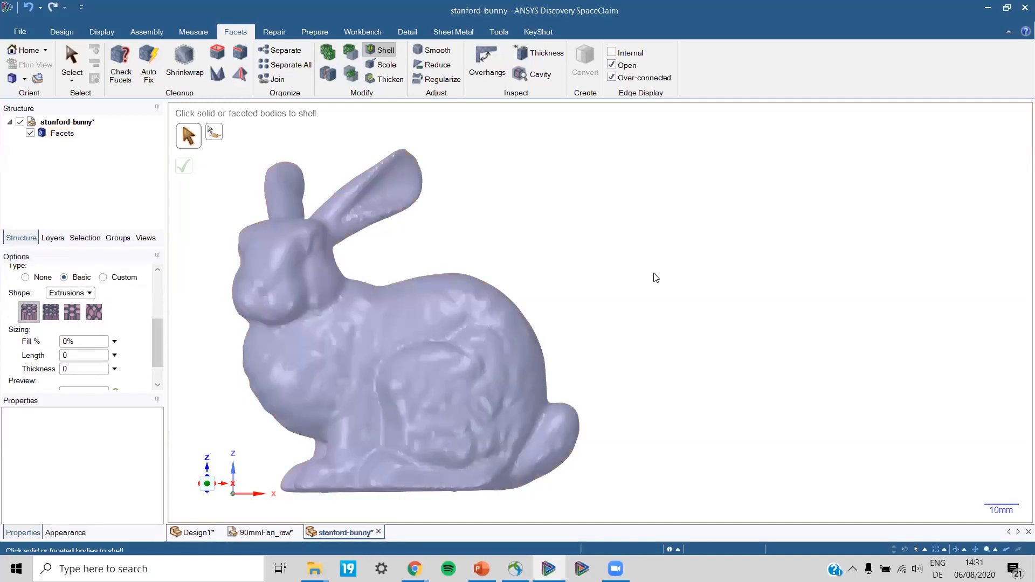
pyautogui.moveTo(656, 278); pyautogui.dragTo(629, 287, button='middle')
# Set the infill sizing to 10% fill and 3 mm length, and enter 0.5 as its thickness.
pyautogui.doubleClick(89, 342)
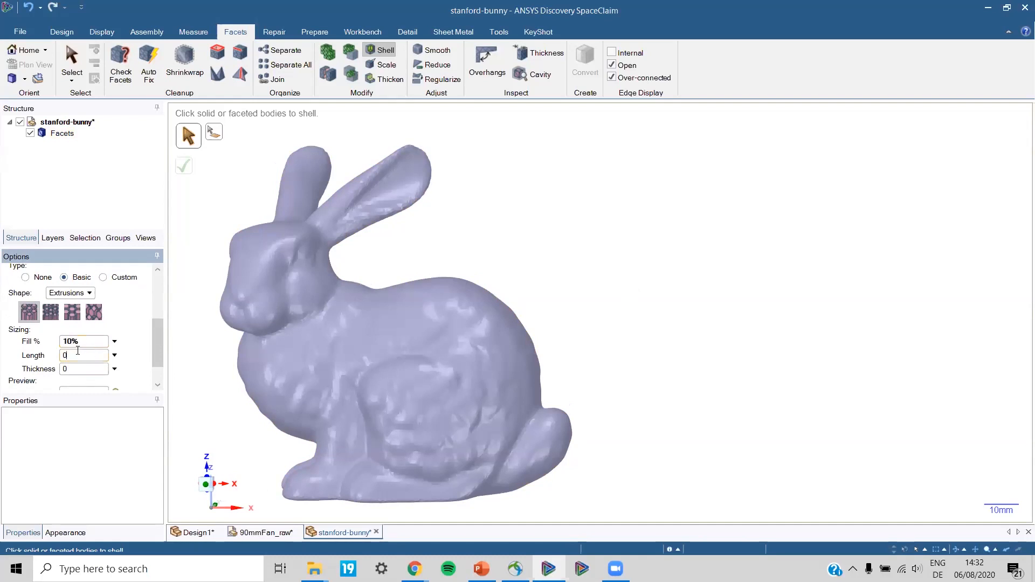
pyautogui.write('3')
pyautogui.write('0')
pyautogui.write('.5')
# Choose the hexagonal extrusion pattern for the infill and correct its thickness to 0,5 mm with a decimal comma.
pyautogui.click(153, 306)
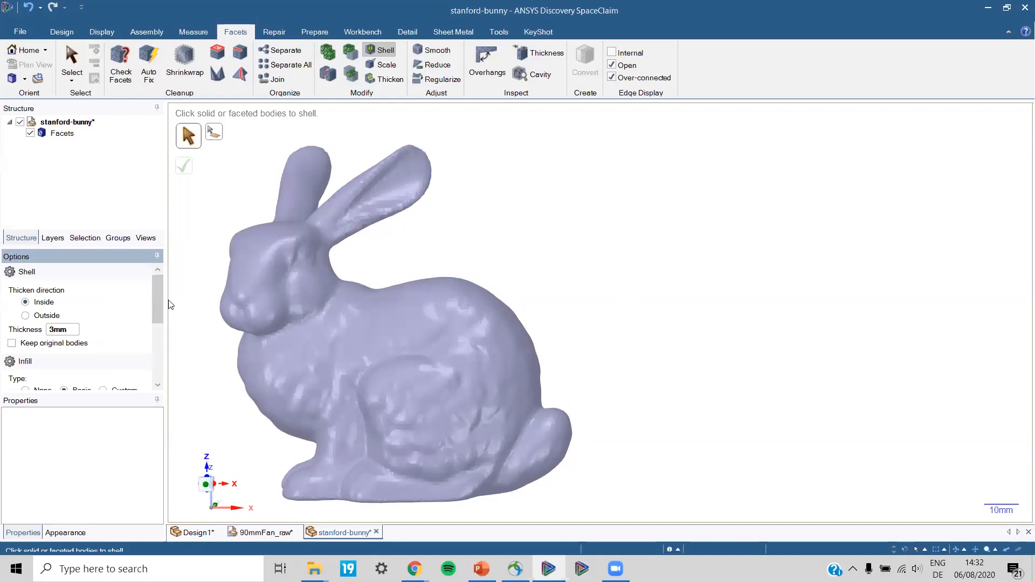
pyautogui.click(155, 331)
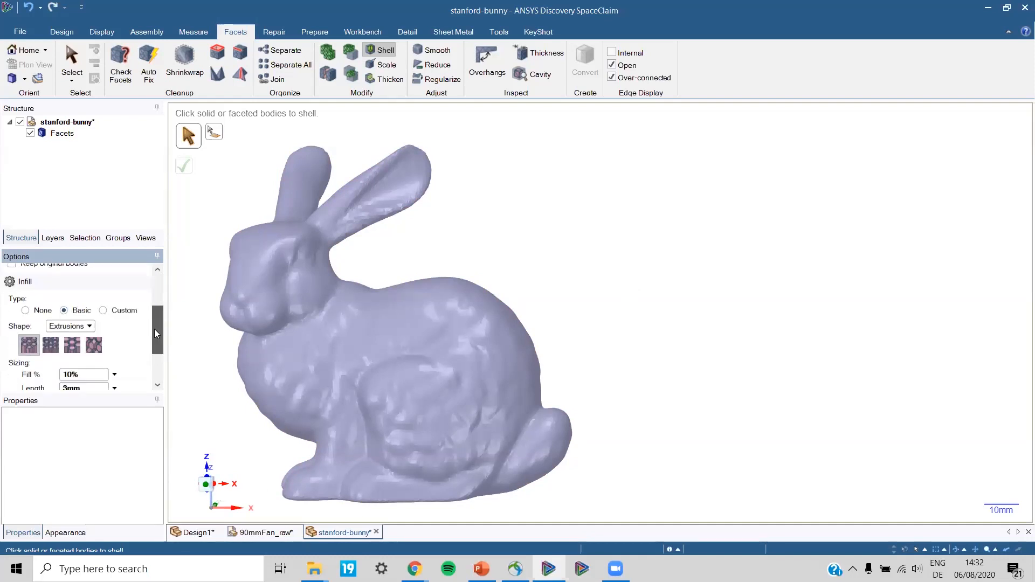
pyautogui.moveTo(154, 328); pyautogui.dragTo(154, 337)
pyautogui.click(72, 323)
pyautogui.write('.5')
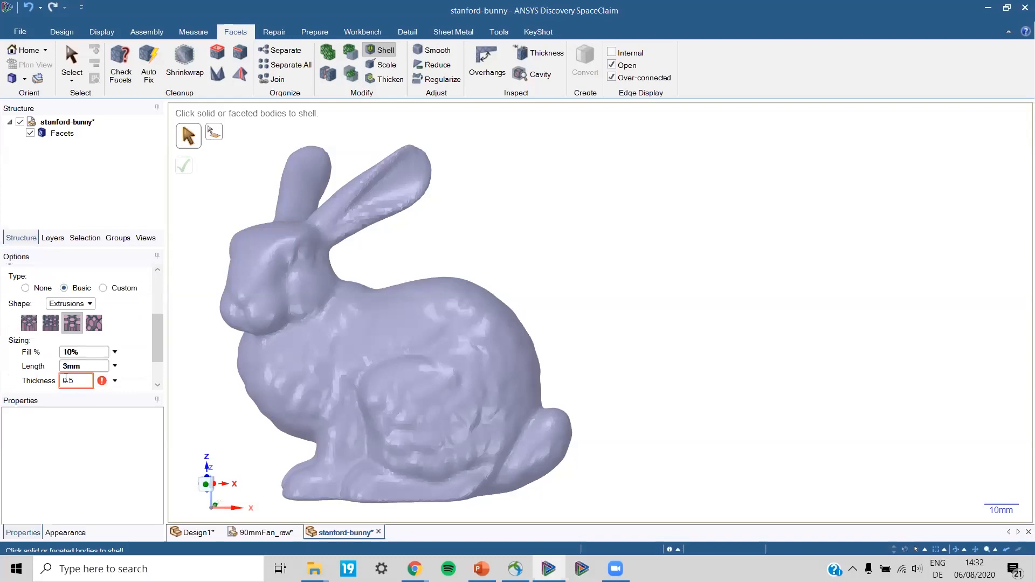
pyautogui.press('Left')
pyautogui.press('Left')
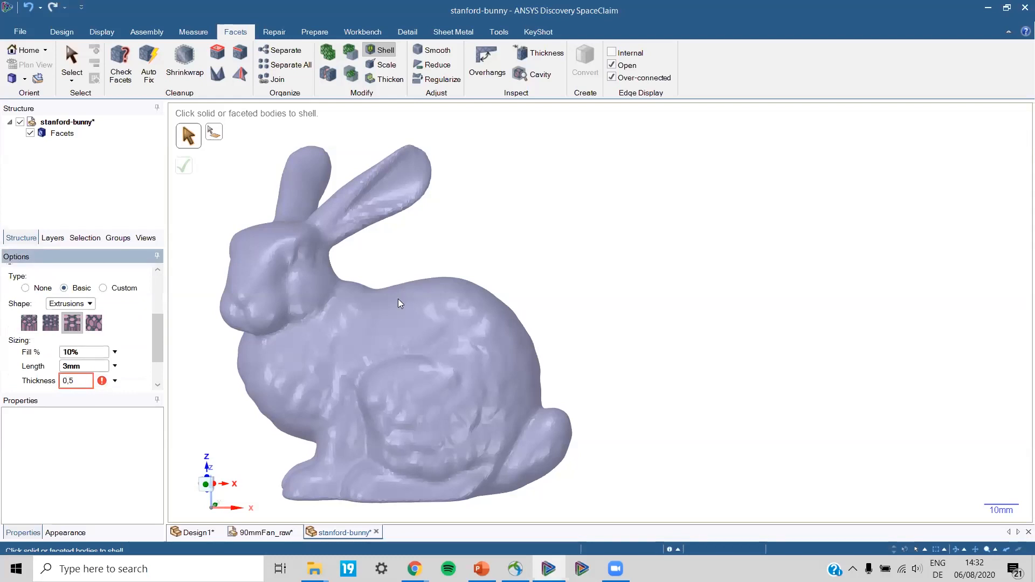
# Select the bunny as the faceted body to shell and check the infill preview on it.
pyautogui.moveTo(400, 300); pyautogui.dragTo(447, 355, button='middle')
pyautogui.click(426, 331)
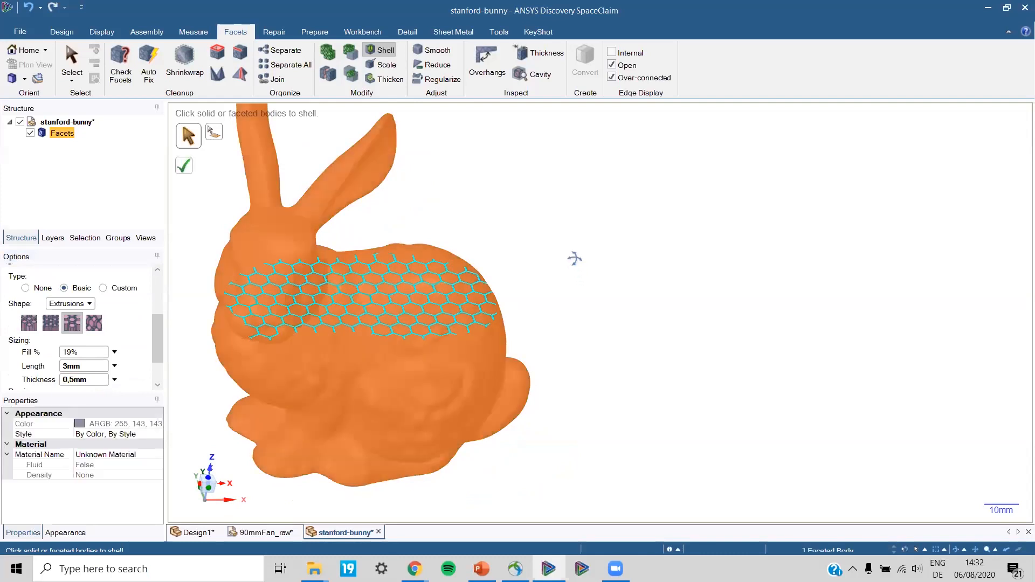
pyautogui.moveTo(443, 302)
pyautogui.mouseDown(button='middle')
pyautogui.moveTo(385, 295)
pyautogui.moveTo(427, 294)
pyautogui.moveTo(410, 297)
pyautogui.mouseUp(button='middle')
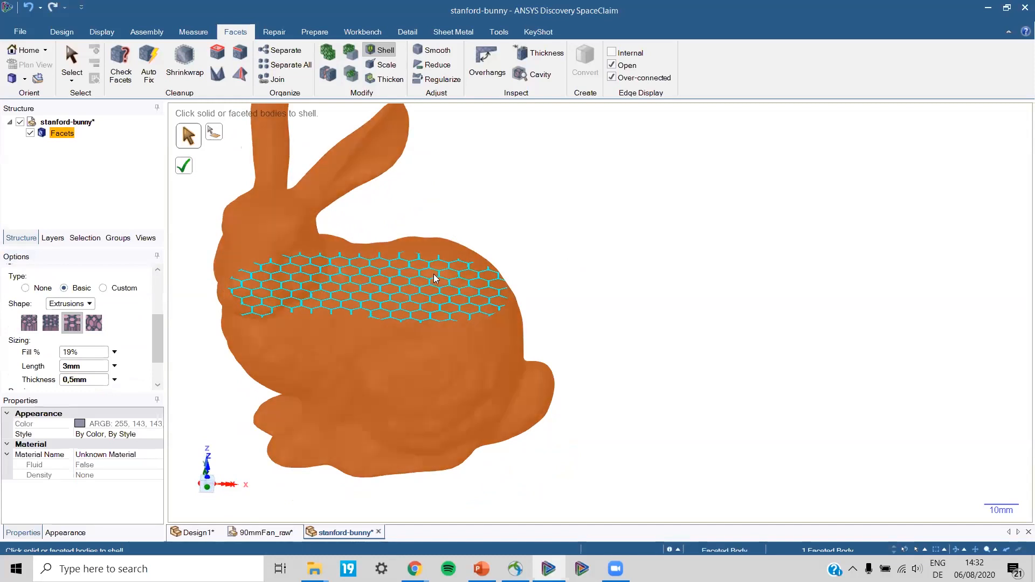
# Switch to choosing facets to remove and try box-selecting the bunny's base from the side view.
pyautogui.click(212, 139)
pyautogui.moveTo(462, 351); pyautogui.dragTo(339, 450, button='middle')
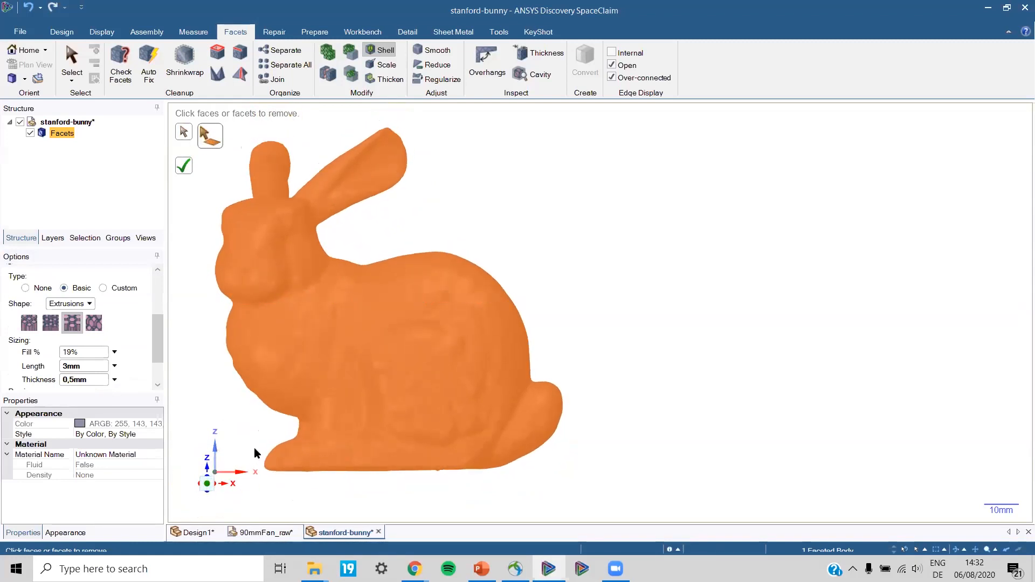
pyautogui.moveTo(251, 445); pyautogui.dragTo(610, 504)
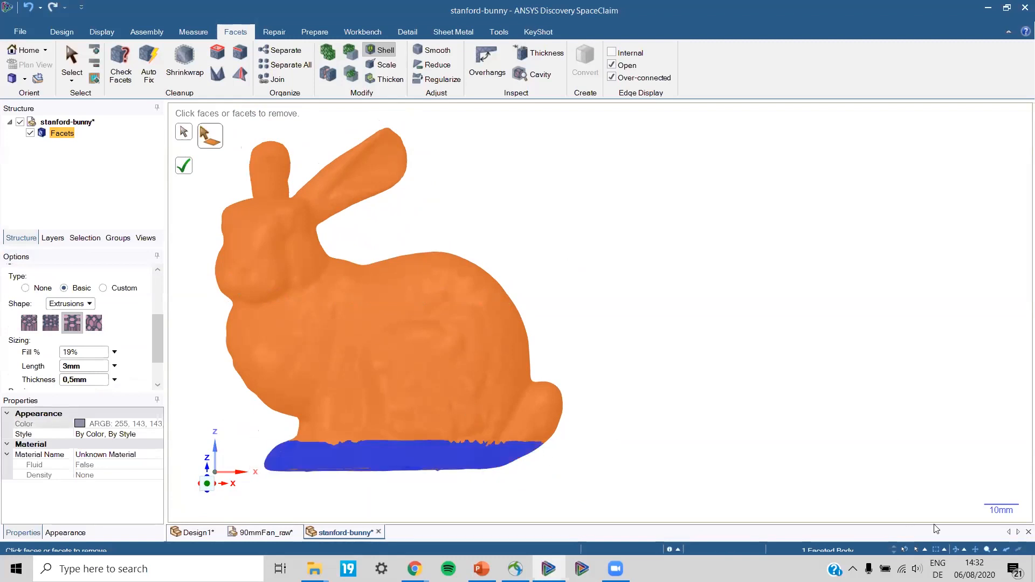
pyautogui.moveTo(567, 412); pyautogui.dragTo(582, 397, button='middle')
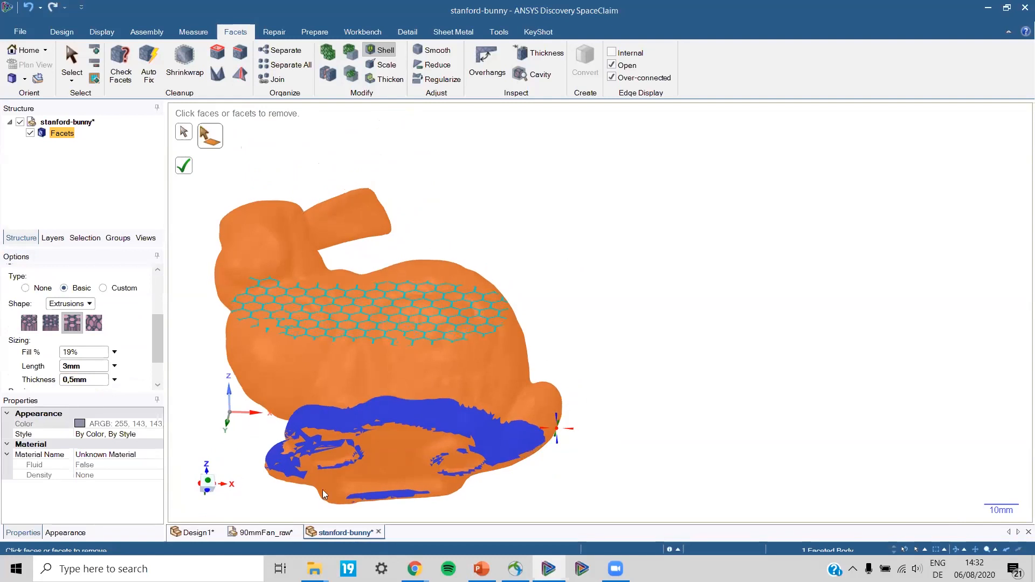
pyautogui.click(207, 485)
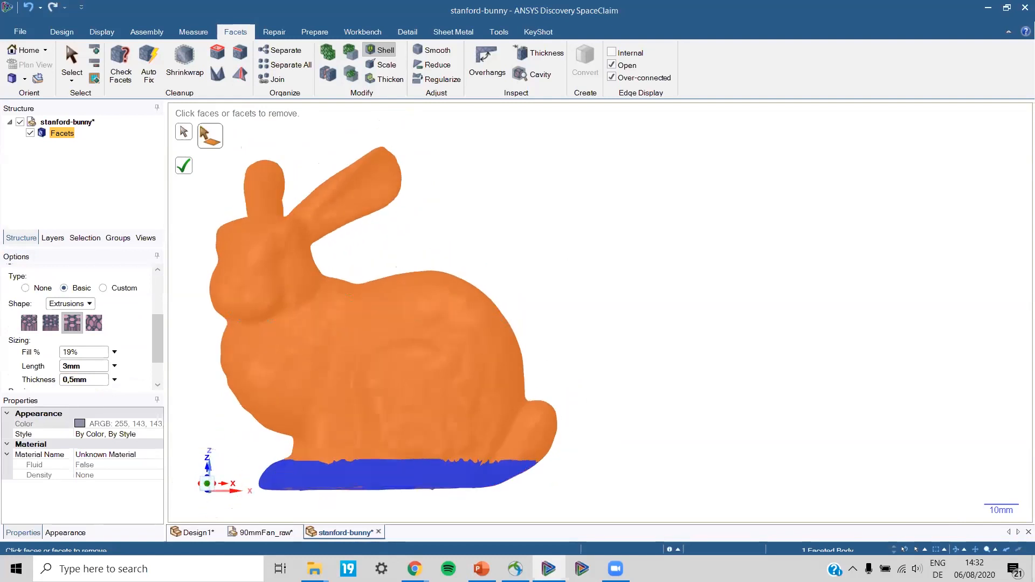
# Set box selection to Through, reselect all facets along the bunny's base for removal, and complete the shell.
pyautogui.click(925, 550)
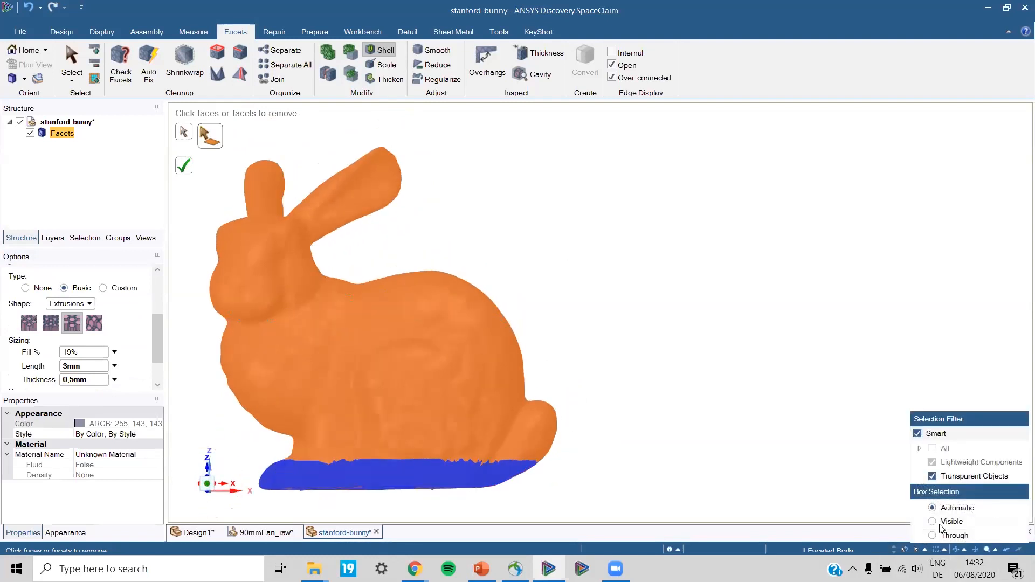
pyautogui.click(936, 535)
pyautogui.moveTo(238, 455); pyautogui.dragTo(631, 514)
pyautogui.moveTo(603, 487); pyautogui.dragTo(575, 462, button='middle')
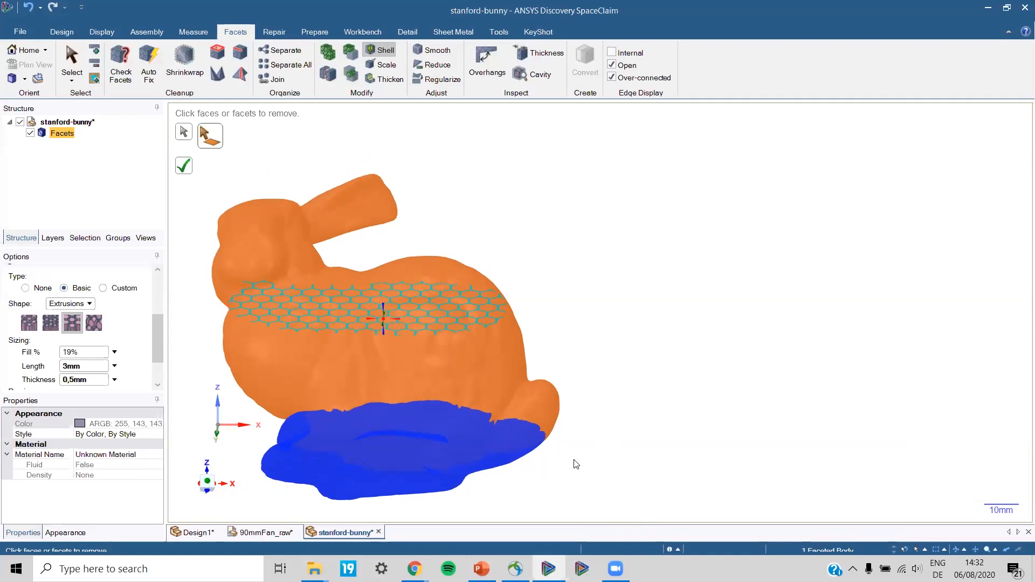
pyautogui.click(183, 166)
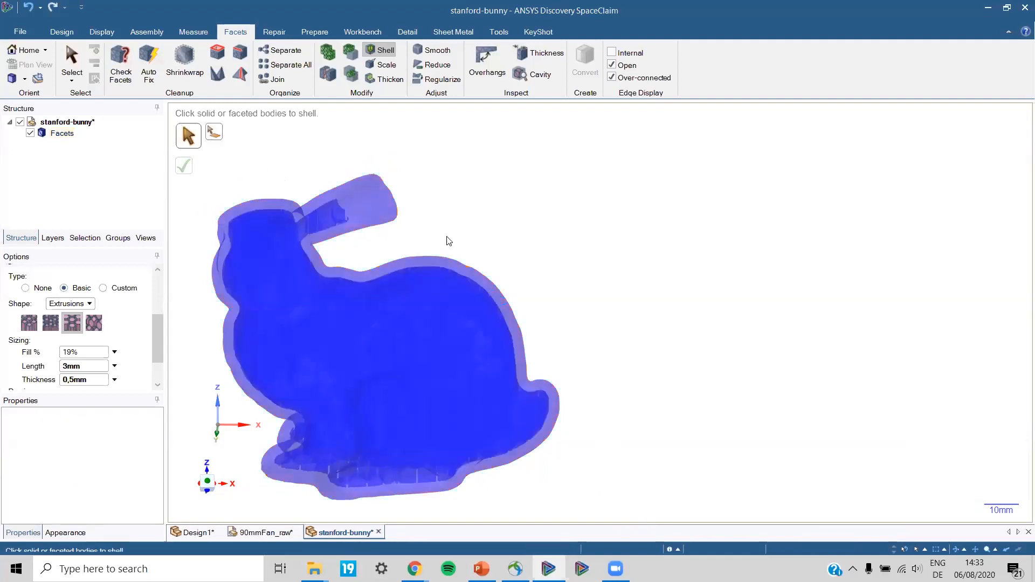
# Examine the shelled bunny's open base and inner infill from below, and review the infill preview options.
pyautogui.moveTo(602, 295)
pyautogui.mouseDown(button='middle')
pyautogui.moveTo(763, 274)
pyautogui.moveTo(601, 268)
pyautogui.moveTo(464, 307)
pyautogui.moveTo(431, 285)
pyautogui.moveTo(584, 314)
pyautogui.moveTo(667, 296)
pyautogui.moveTo(668, 276)
pyautogui.moveTo(721, 335)
pyautogui.moveTo(526, 388)
pyautogui.moveTo(505, 354)
pyautogui.moveTo(517, 277)
pyautogui.moveTo(569, 378)
pyautogui.moveTo(458, 378)
pyautogui.moveTo(451, 393)
pyautogui.moveTo(456, 377)
pyautogui.moveTo(332, 401)
pyautogui.moveTo(342, 430)
pyautogui.moveTo(411, 455)
pyautogui.mouseUp(button='middle')
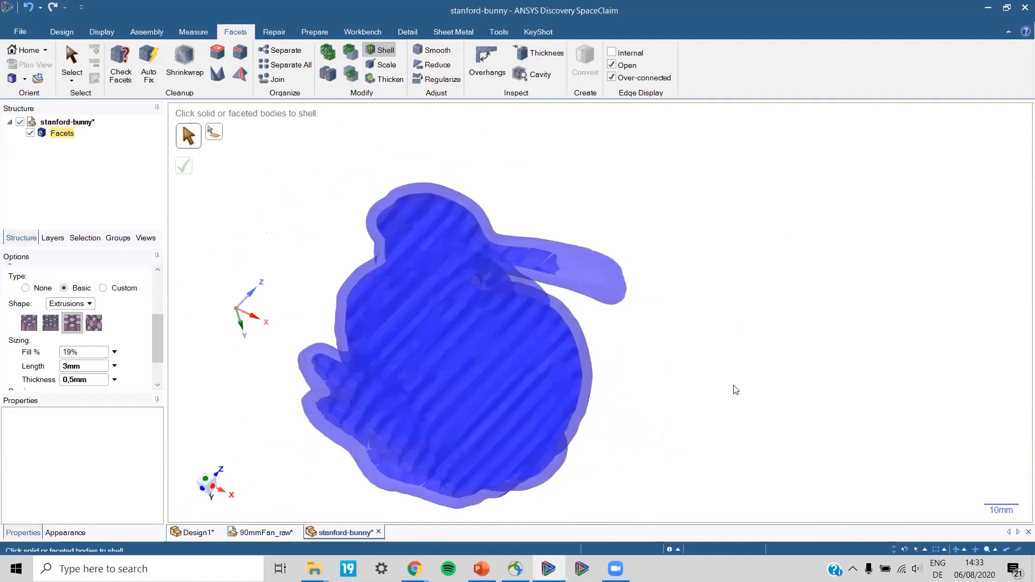
pyautogui.moveTo(744, 397); pyautogui.dragTo(728, 372, button='middle')
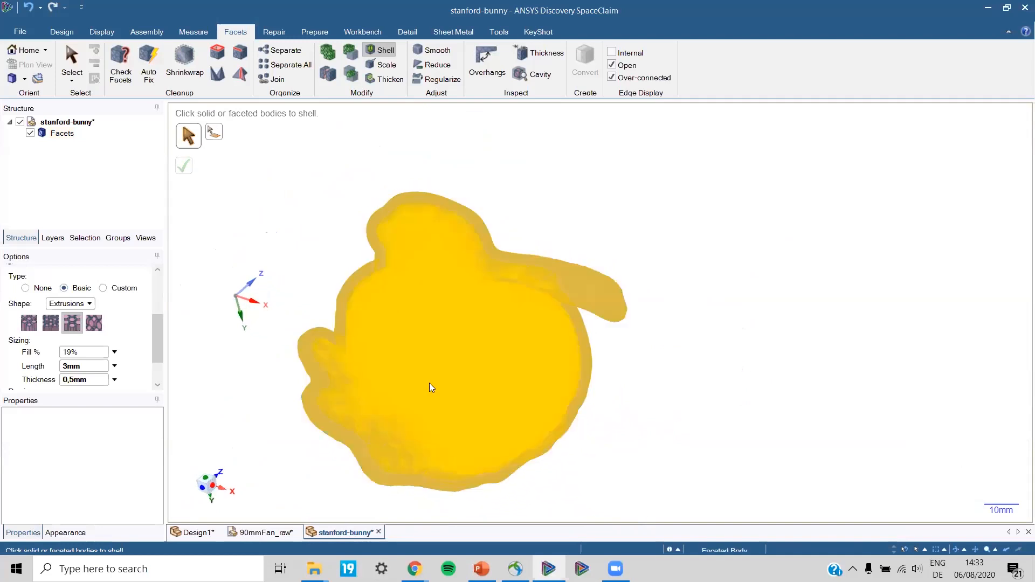
pyautogui.moveTo(353, 429); pyautogui.dragTo(323, 415, button='middle')
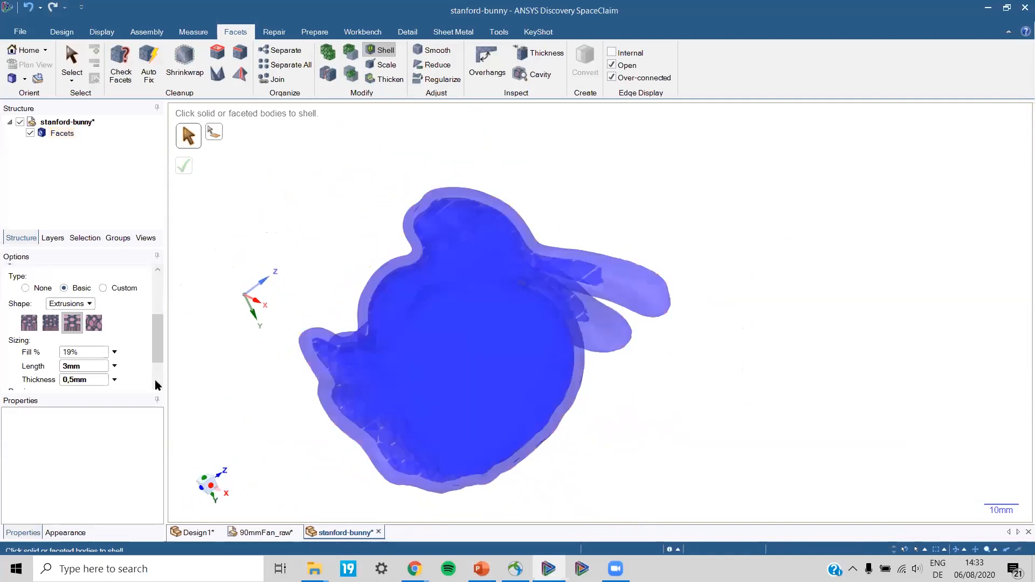
pyautogui.moveTo(159, 354); pyautogui.dragTo(159, 367)
pyautogui.moveTo(351, 401); pyautogui.dragTo(443, 360, button='middle')
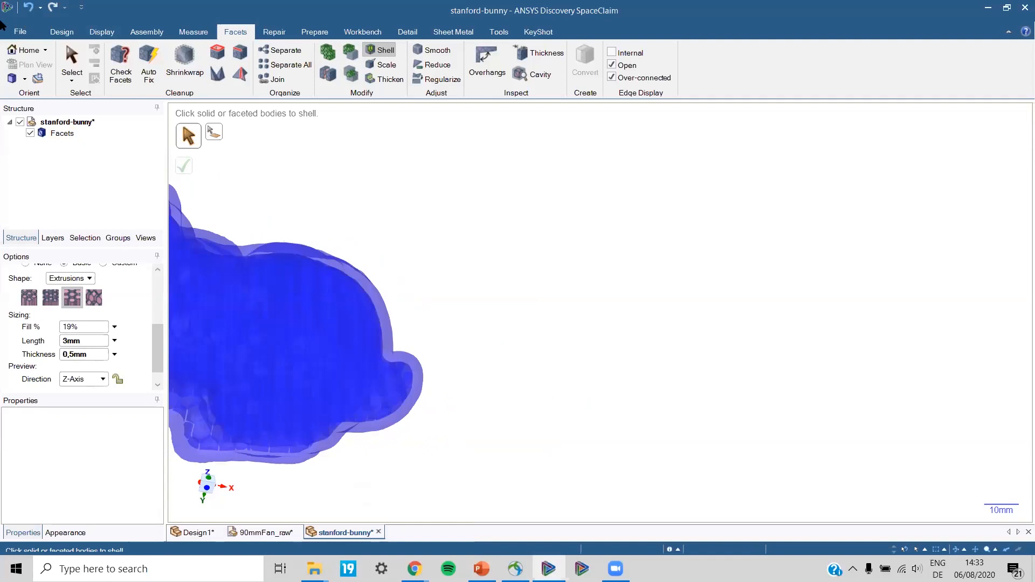
# Open electronics_package_raw.x_t from the demo folder and turn the enclosure to an angled view from above.
pyautogui.click(5, 30)
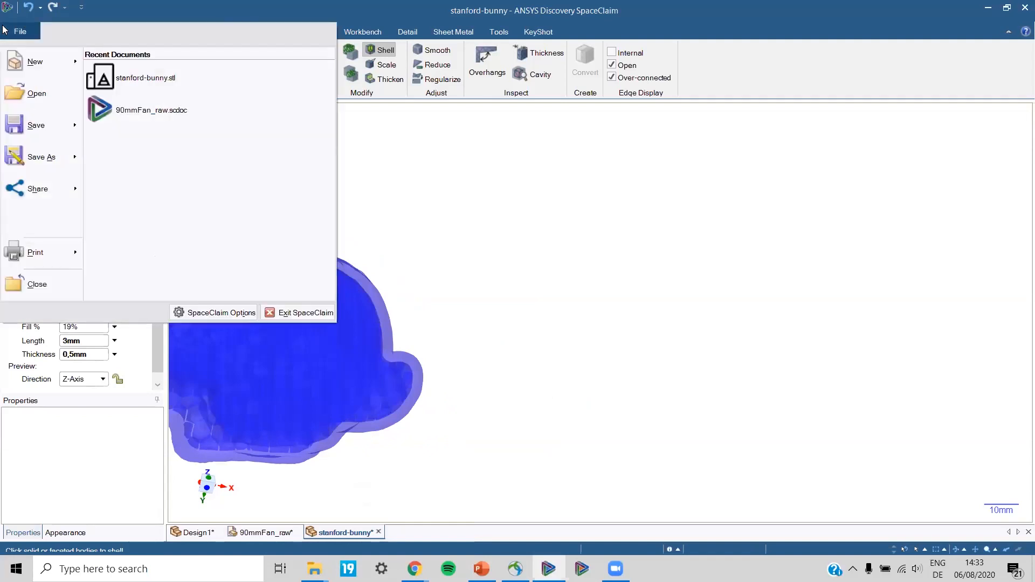
pyautogui.click(31, 94)
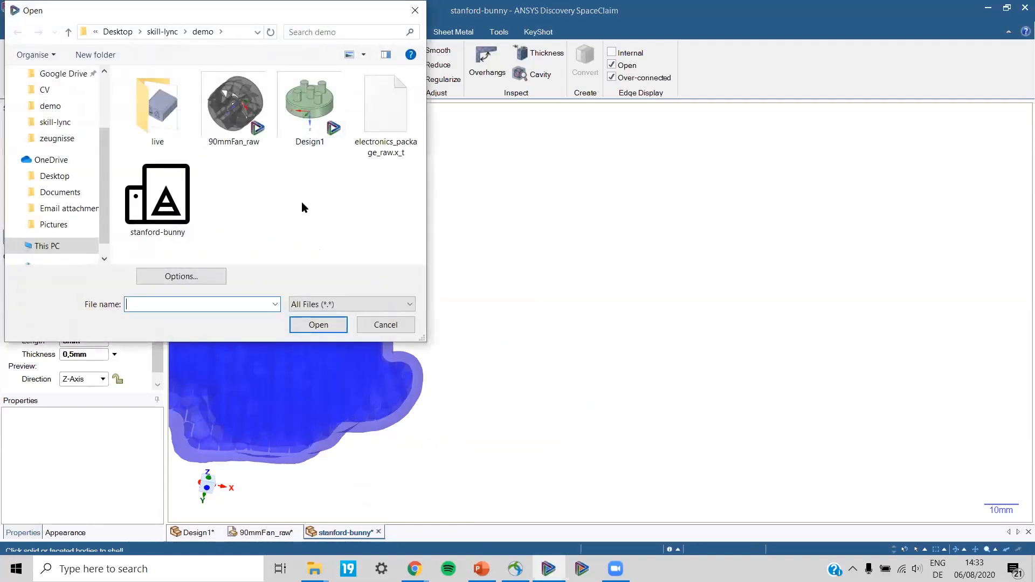
pyautogui.doubleClick(393, 145)
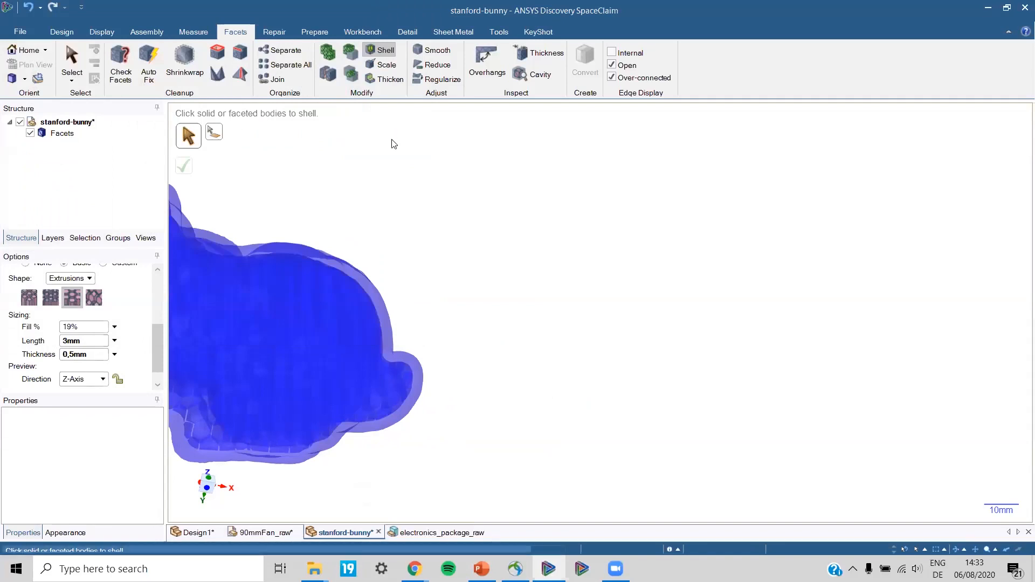
pyautogui.moveTo(400, 288); pyautogui.dragTo(386, 233, button='middle')
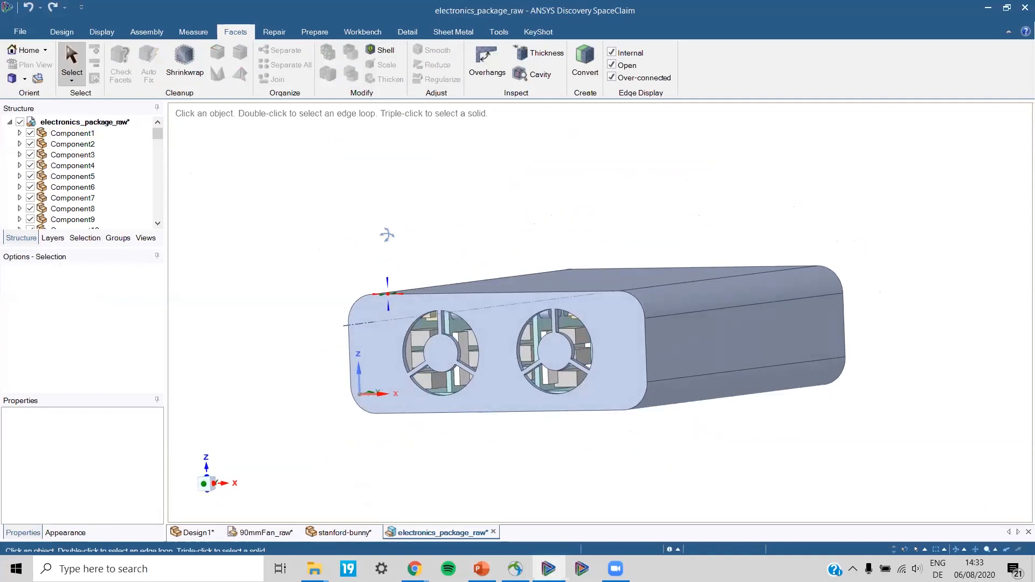
pyautogui.moveTo(376, 268)
pyautogui.mouseDown(button='middle')
pyautogui.moveTo(344, 270)
pyautogui.moveTo(375, 267)
pyautogui.moveTo(315, 249)
pyautogui.mouseUp(button='middle')
pyautogui.moveTo(311, 285); pyautogui.dragTo(294, 302, button='middle')
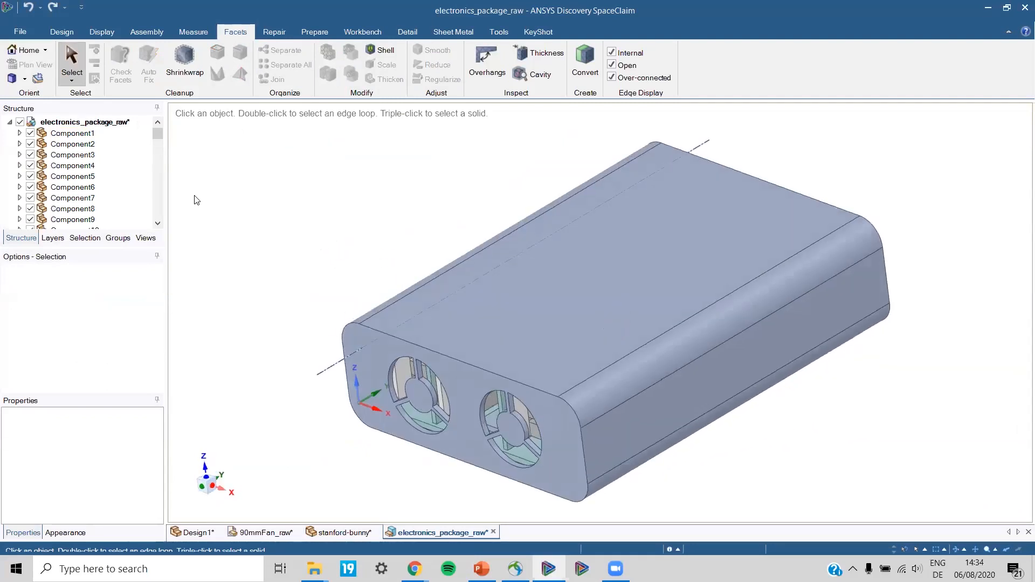
# Hide Component1, the outer housing, to expose the circuit boards and parts inside the electronics package.
pyautogui.moveTo(157, 133)
pyautogui.mouseDown()
pyautogui.moveTo(156, 218)
pyautogui.moveTo(161, 125)
pyautogui.mouseUp()
pyautogui.click(33, 134)
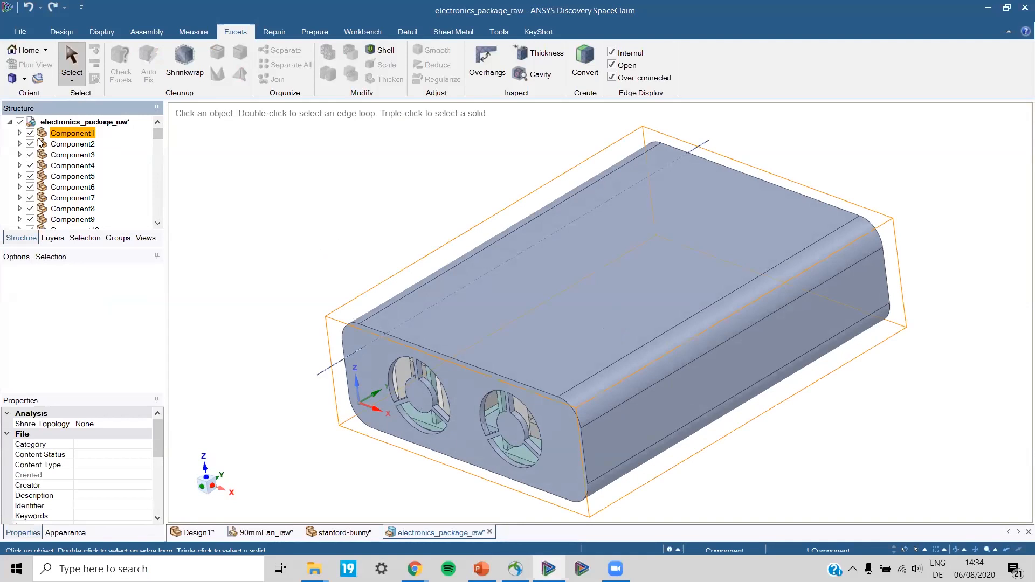
pyautogui.click(30, 133)
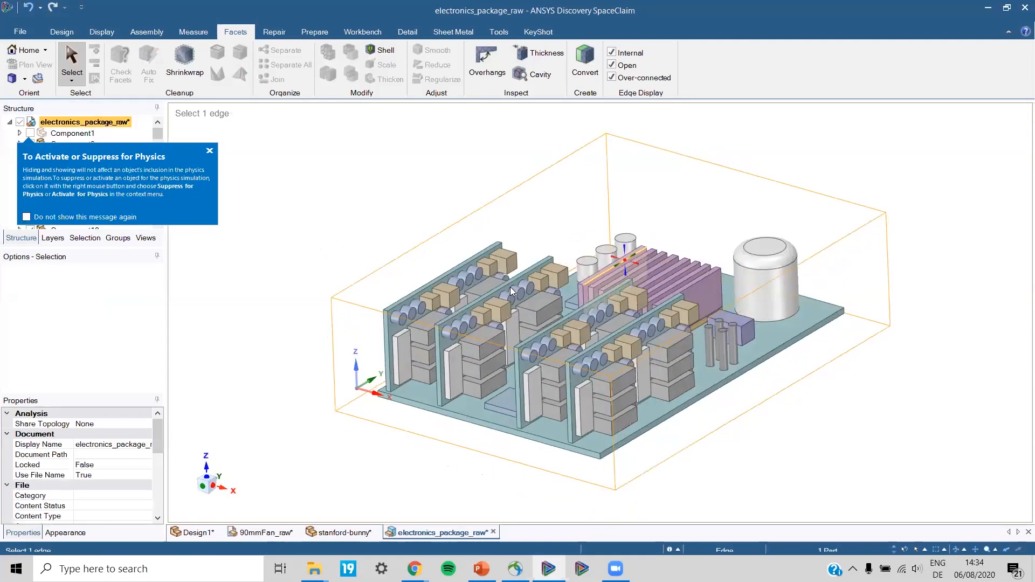
# Examine the exposed circuit boards, capacitors and heat sink from several angles, and dismiss the physics suppression tip.
pyautogui.moveTo(463, 227); pyautogui.dragTo(461, 235, button='middle')
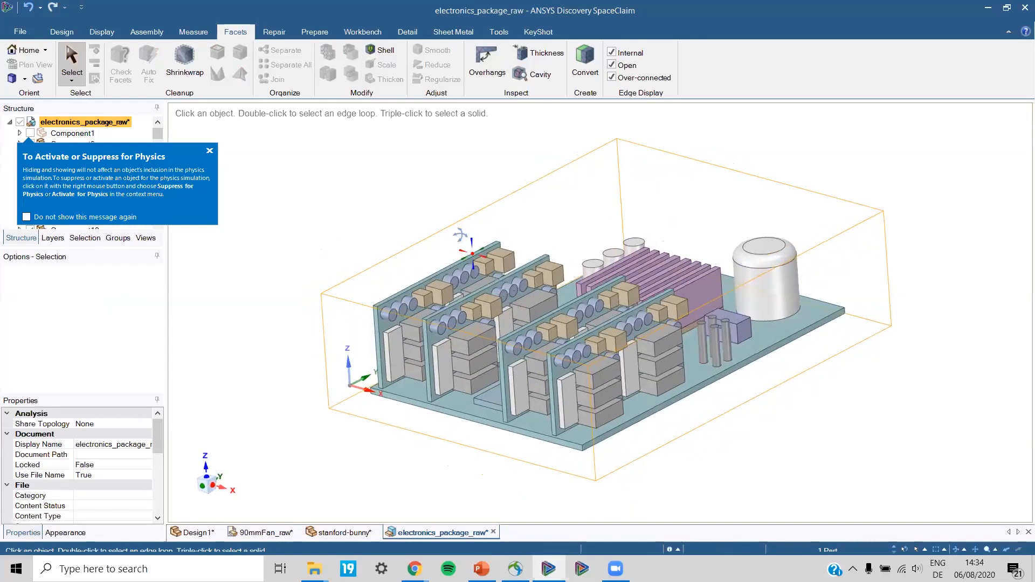
pyautogui.moveTo(562, 234); pyautogui.dragTo(566, 240, button='middle')
pyautogui.moveTo(668, 247); pyautogui.dragTo(706, 222, button='middle')
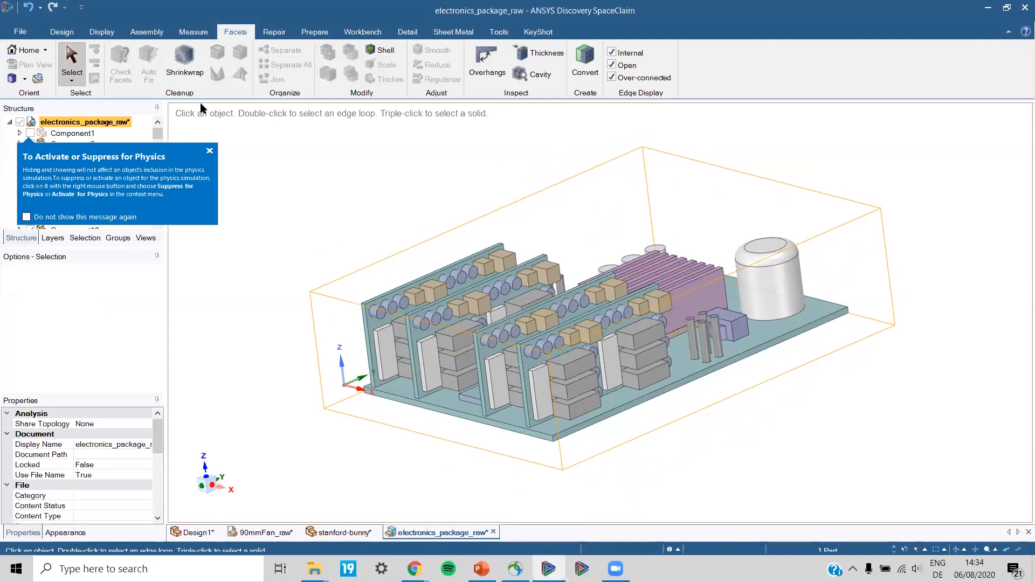
pyautogui.click(210, 151)
pyautogui.moveTo(487, 196)
pyautogui.mouseDown(button='middle')
pyautogui.moveTo(522, 269)
pyautogui.moveTo(717, 260)
pyautogui.mouseUp(button='middle')
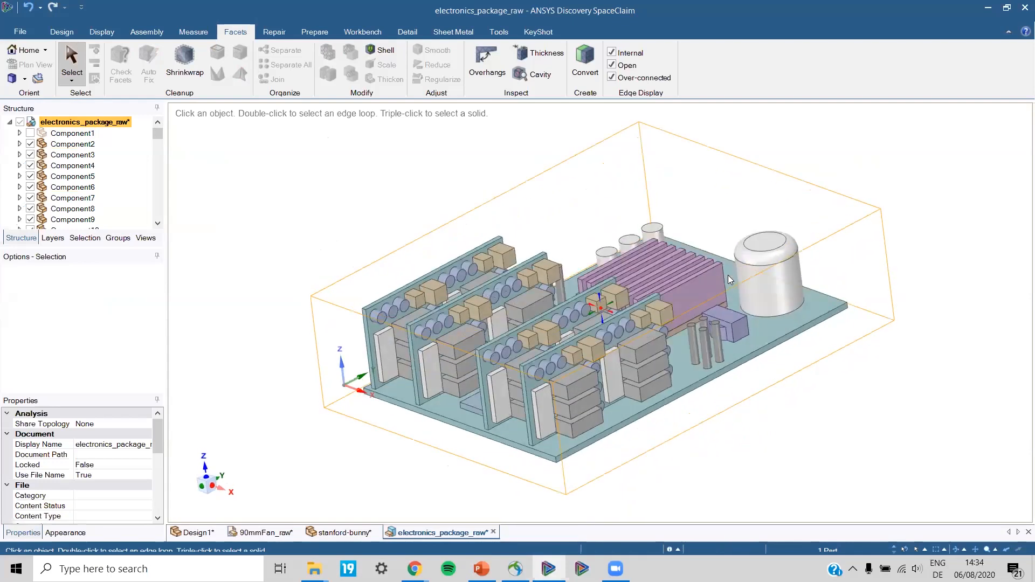
pyautogui.click(739, 294)
pyautogui.click(743, 232)
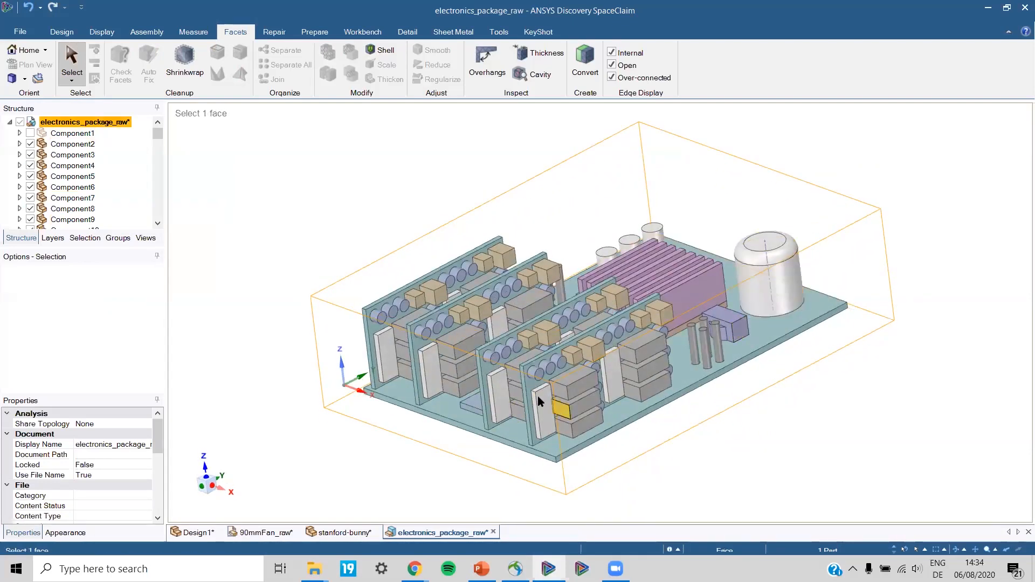
# Show Component1 again and inspect the closed enclosure with its fan openings and the component list.
pyautogui.click(30, 133)
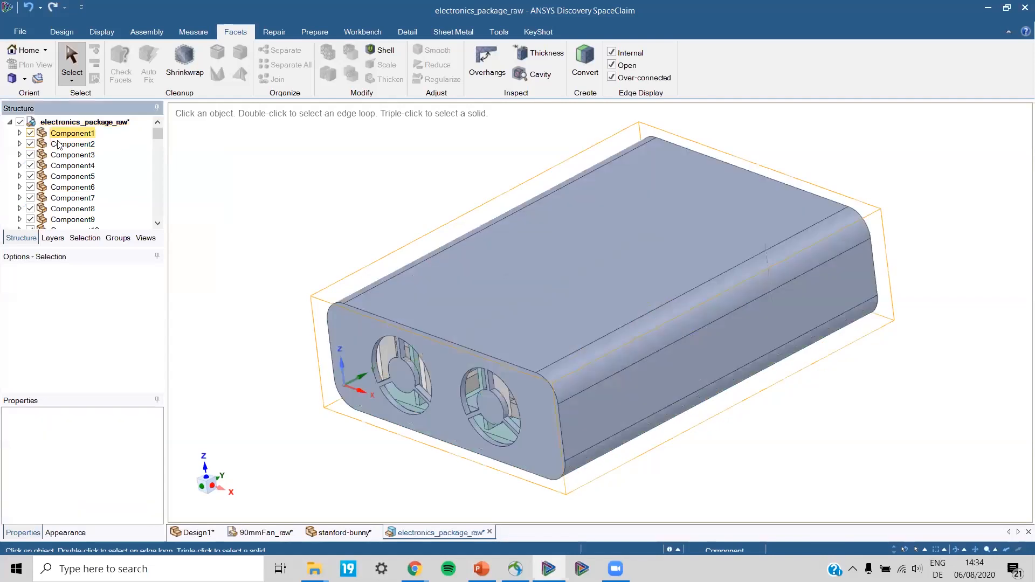
pyautogui.click(455, 326)
pyautogui.moveTo(456, 327); pyautogui.dragTo(456, 320, button='middle')
pyautogui.click(397, 188)
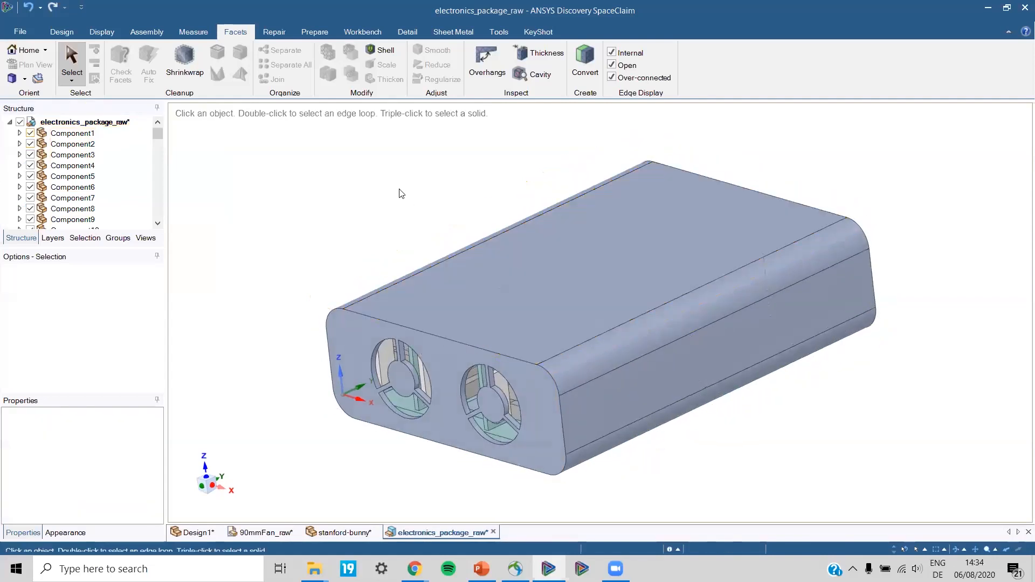
pyautogui.click(360, 335)
pyautogui.click(323, 273)
pyautogui.moveTo(323, 273)
pyautogui.mouseDown(button='middle')
pyautogui.moveTo(347, 248)
pyautogui.moveTo(317, 291)
pyautogui.moveTo(323, 282)
pyautogui.moveTo(306, 274)
pyautogui.mouseUp(button='middle')
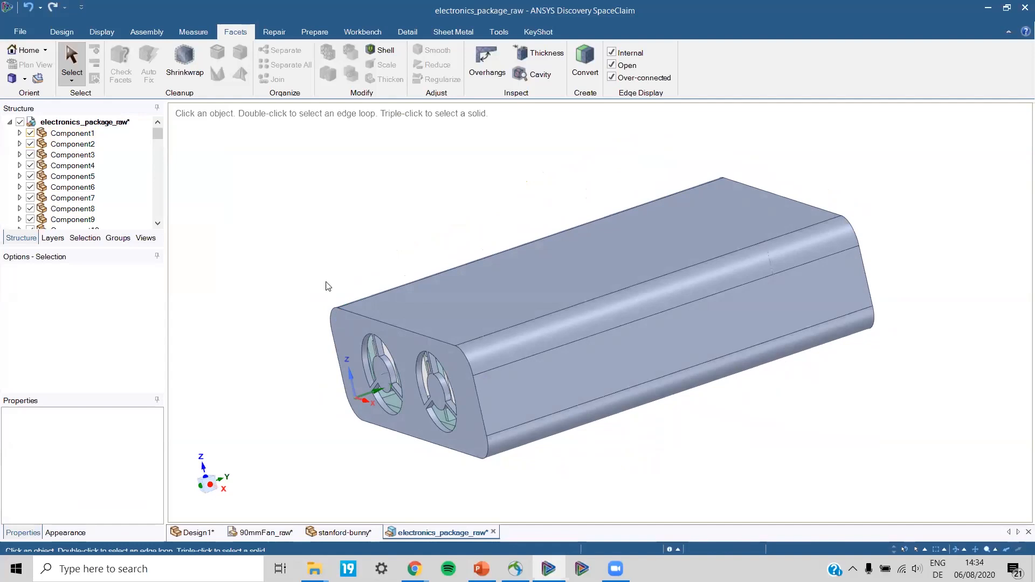
pyautogui.moveTo(328, 285); pyautogui.dragTo(326, 249, button='middle')
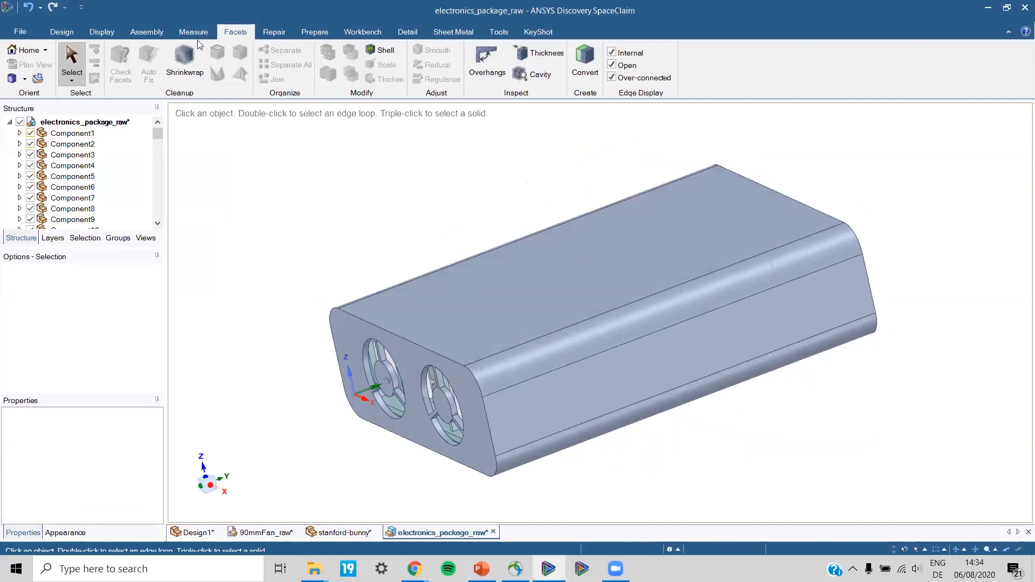
pyautogui.moveTo(158, 133)
pyautogui.mouseDown()
pyautogui.moveTo(151, 207)
pyautogui.moveTo(153, 152)
pyautogui.mouseUp()
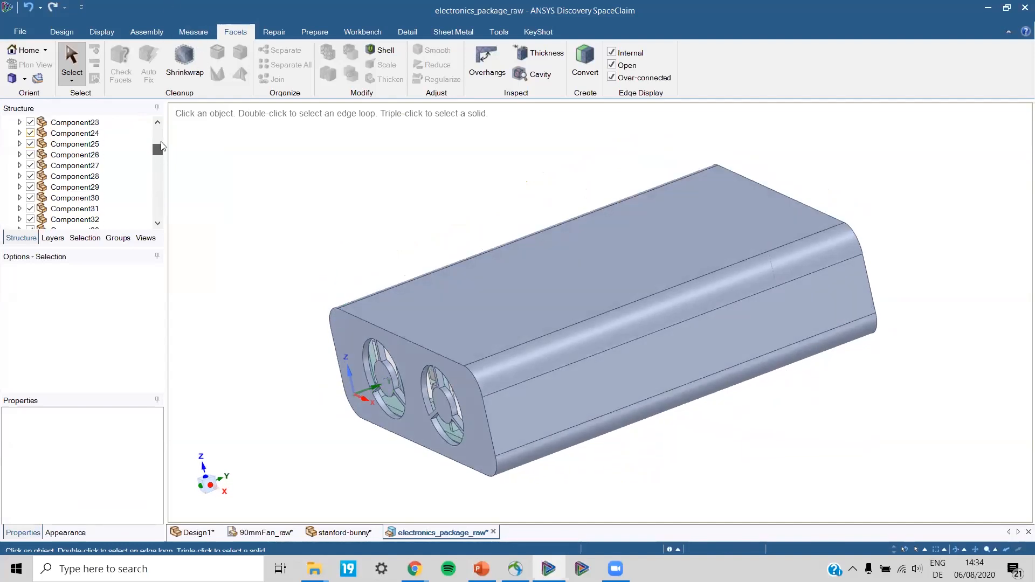
# Start a Volume Extract and select the fan-side and vent-side end faces of the enclosure as the enclosing faces.
pyautogui.click(74, 34)
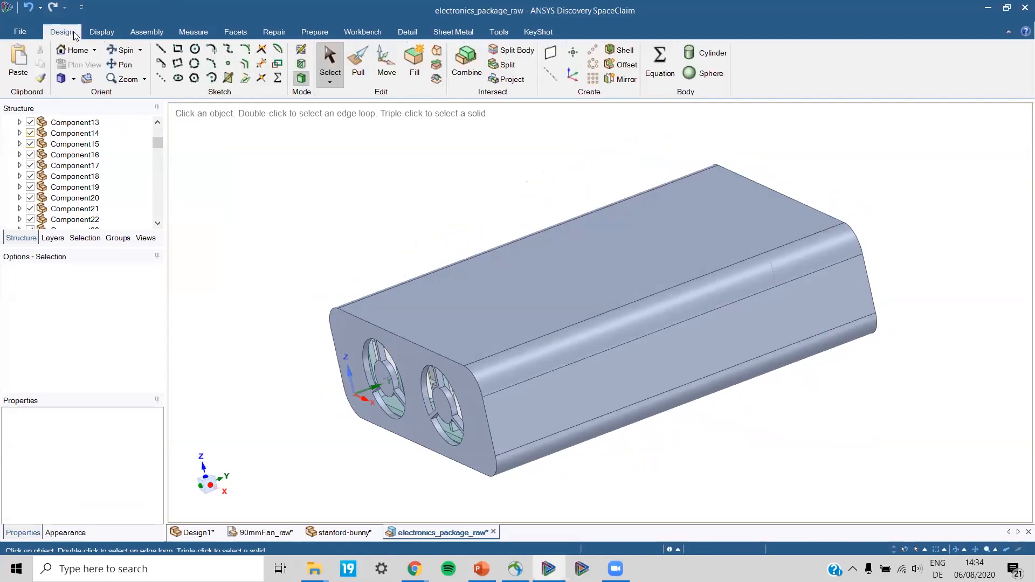
pyautogui.click(323, 33)
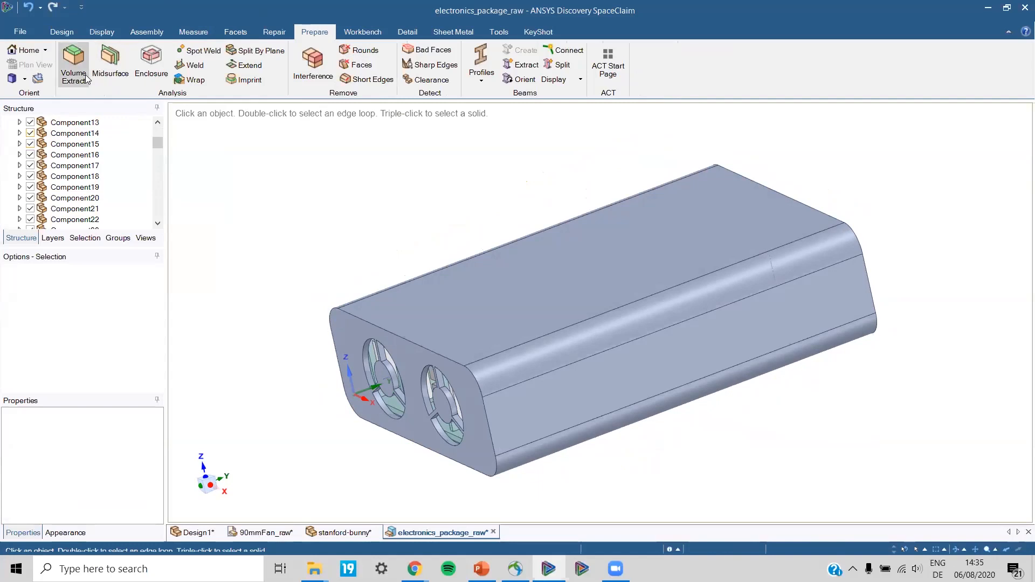
pyautogui.click(73, 65)
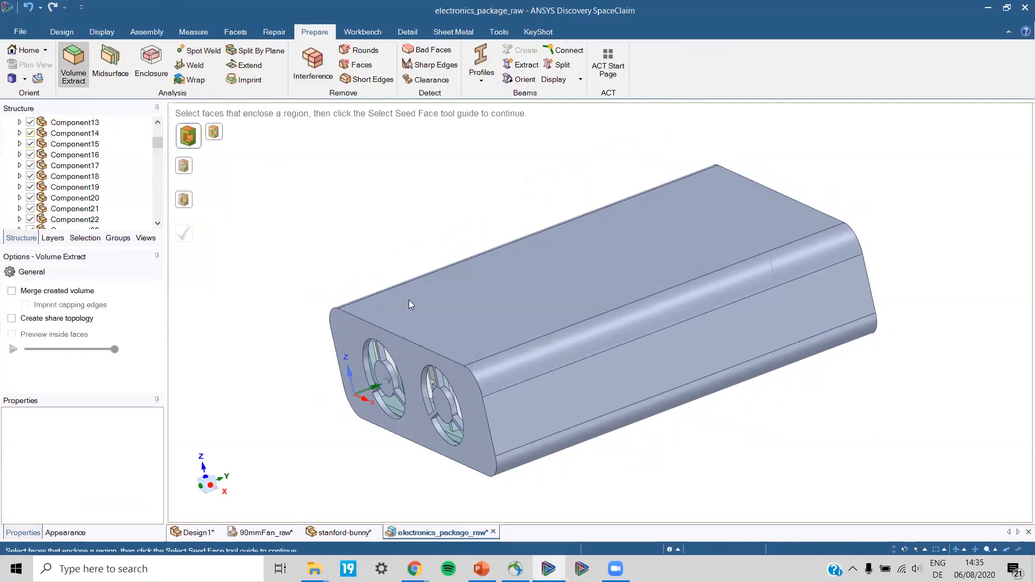
pyautogui.click(356, 338)
pyautogui.moveTo(924, 301)
pyautogui.mouseDown(button='middle')
pyautogui.moveTo(874, 304)
pyautogui.moveTo(849, 273)
pyautogui.mouseUp(button='middle')
pyautogui.click(850, 272)
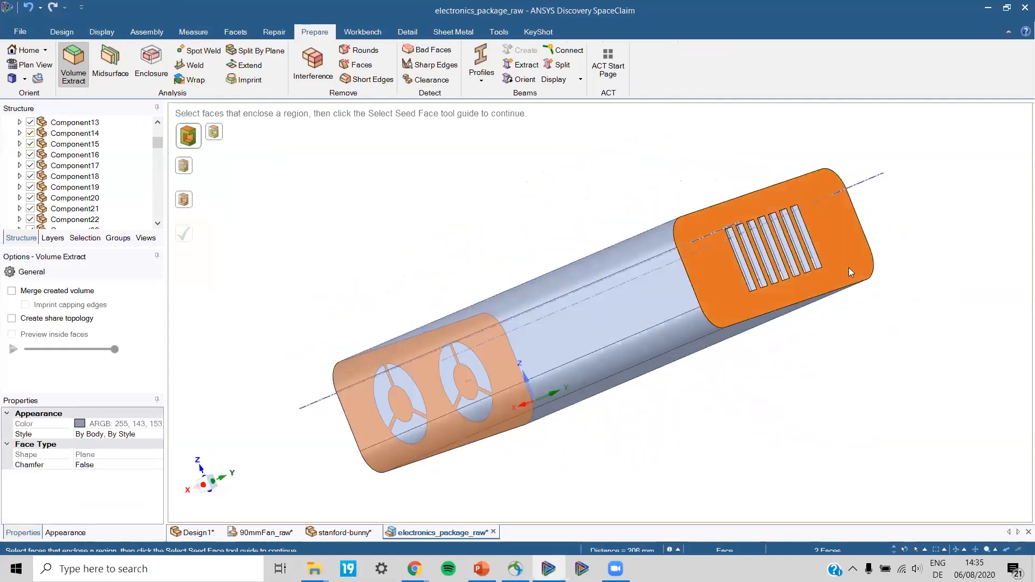
pyautogui.moveTo(804, 349); pyautogui.dragTo(862, 331, button='middle')
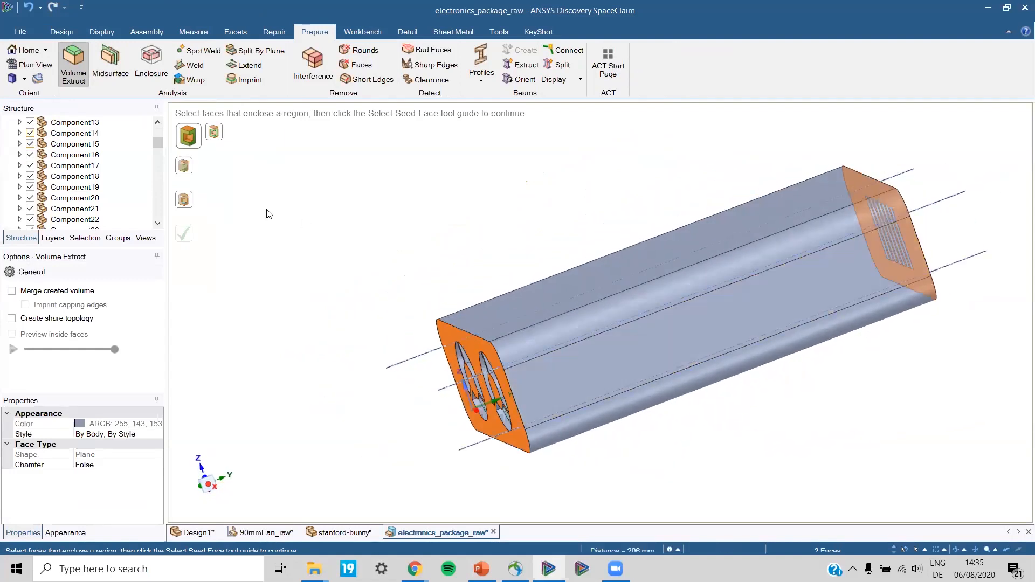
# Pick an inner face of a fan opening as the seed face, complete the volume extraction, and inspect the result.
pyautogui.click(184, 201)
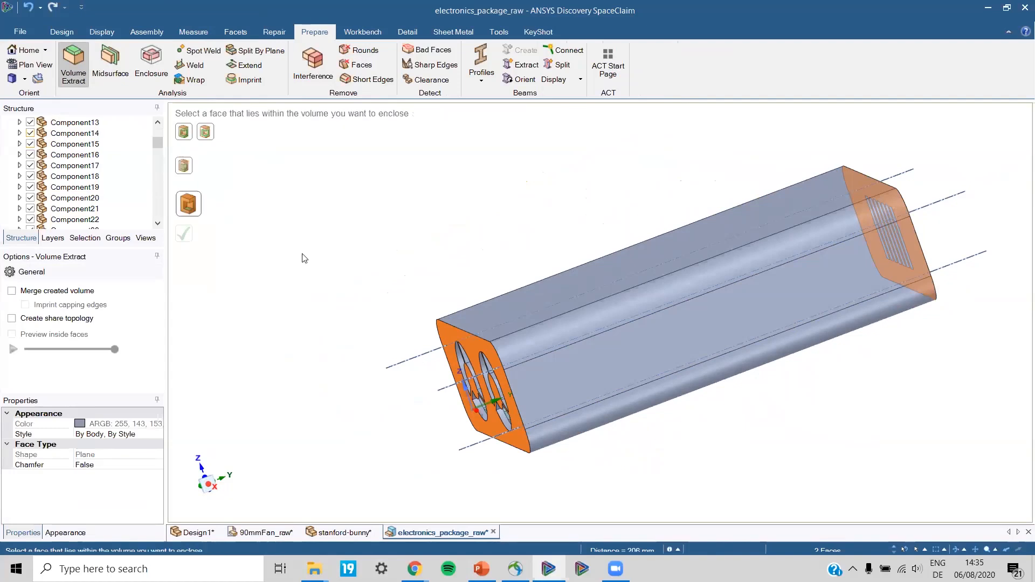
pyautogui.click(460, 345)
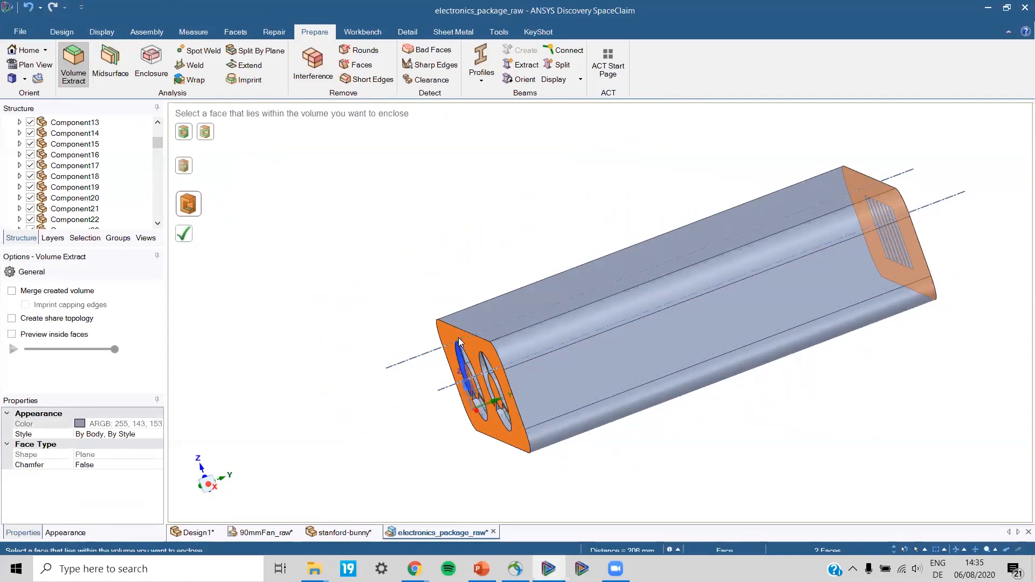
pyautogui.moveTo(469, 228); pyautogui.dragTo(545, 221, button='middle')
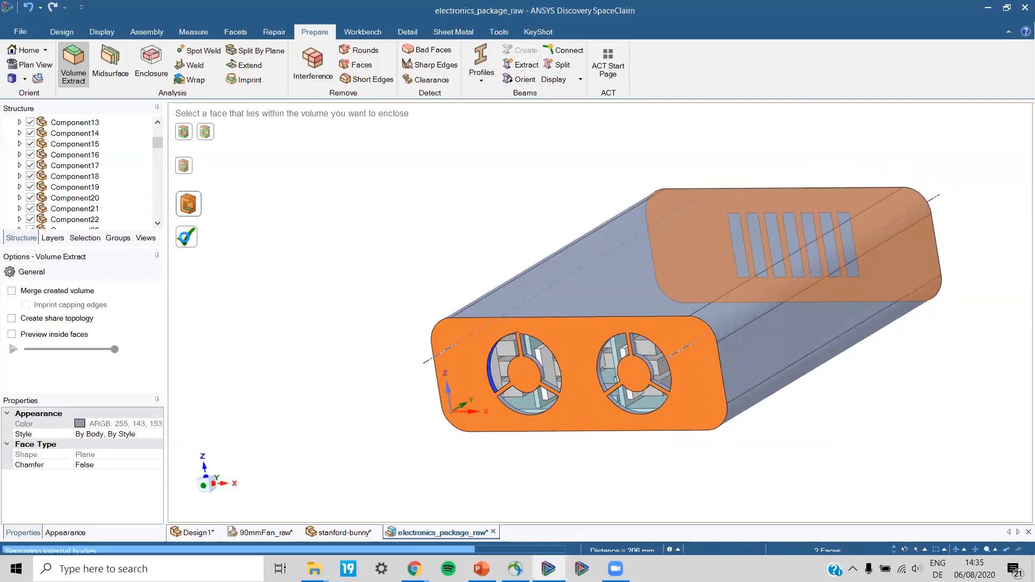
pyautogui.click(185, 241)
pyautogui.moveTo(577, 319); pyautogui.dragTo(646, 353, button='middle')
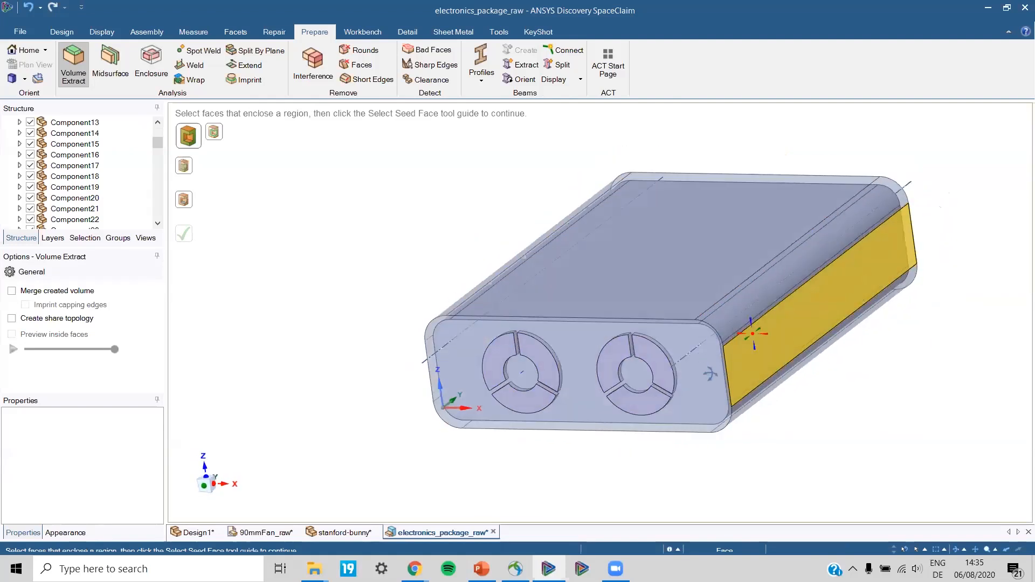
pyautogui.scroll(3, 760, 337)
pyautogui.moveTo(760, 336); pyautogui.dragTo(713, 361, button='middle')
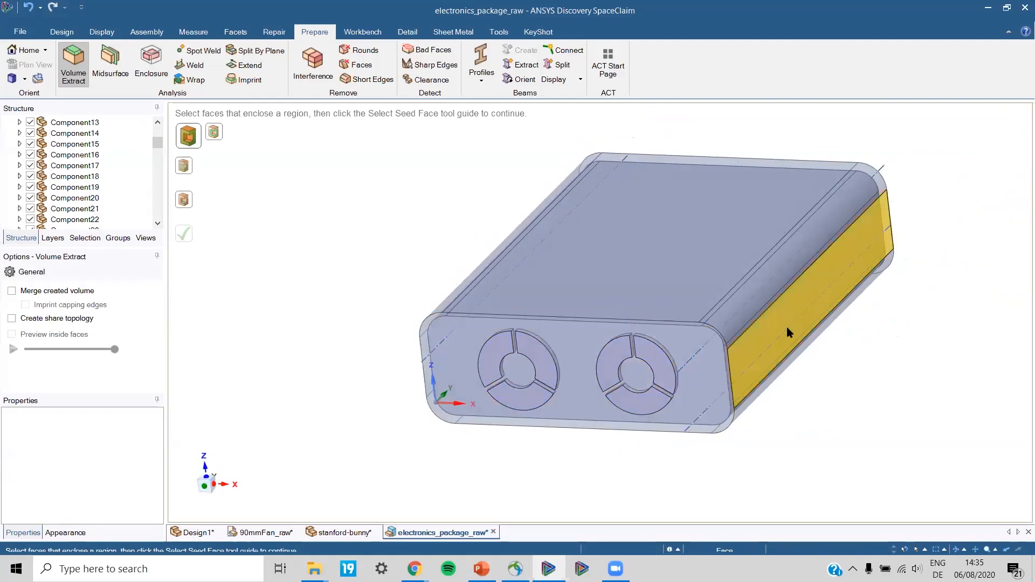
pyautogui.moveTo(215, 181); pyautogui.dragTo(169, 155, button='middle')
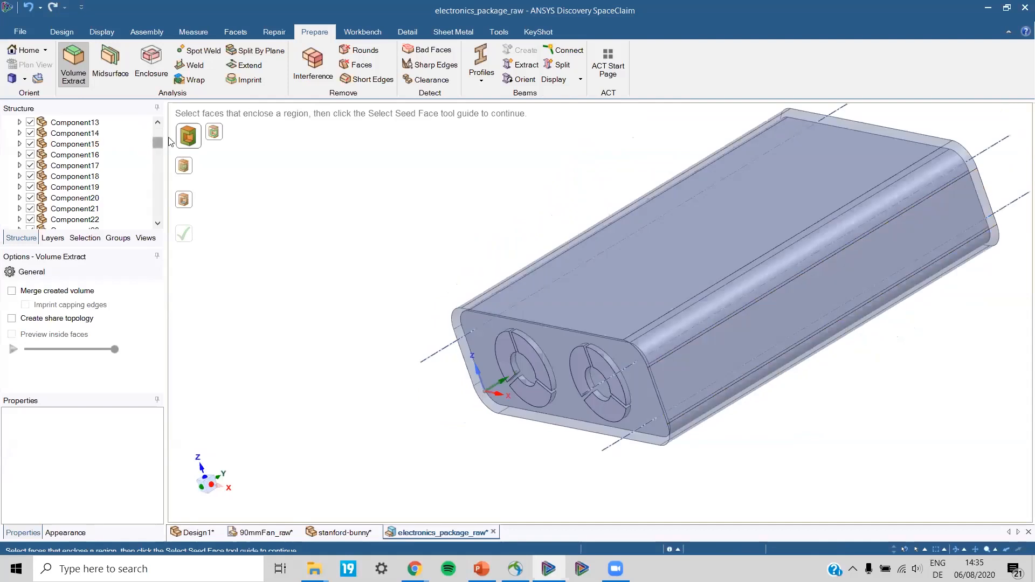
# Leave Volume Extract, hide the whole assembly, and show only the extracted Volume component.
pyautogui.click(63, 32)
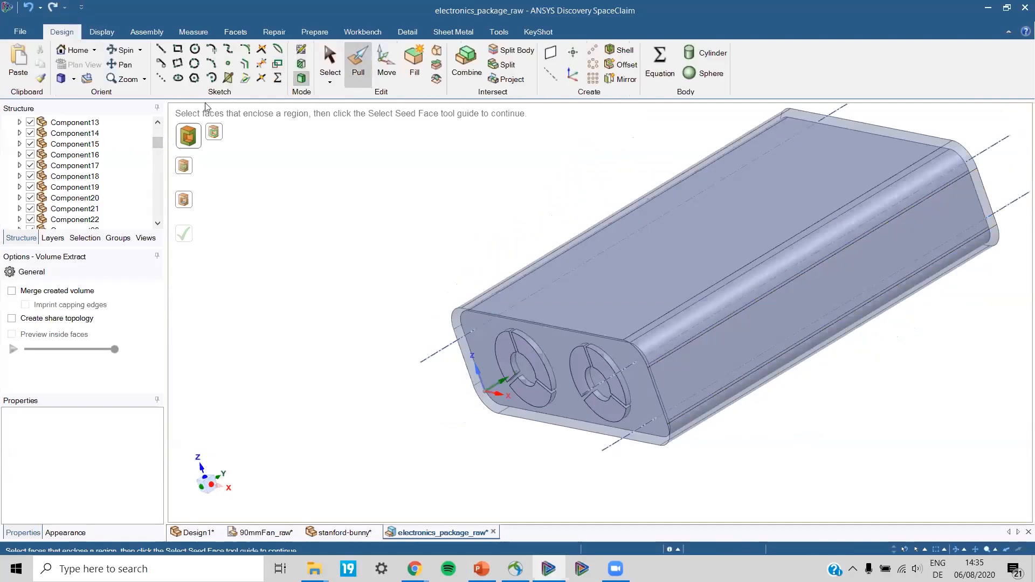
pyautogui.rightClick(326, 199)
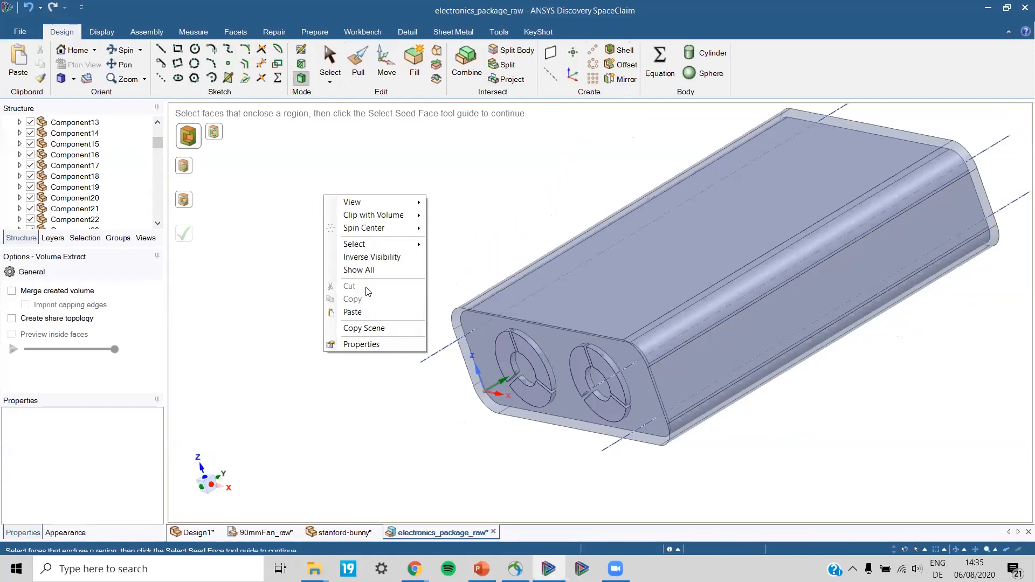
pyautogui.press('Escape')
pyautogui.moveTo(158, 139); pyautogui.dragTo(157, 220)
pyautogui.click(20, 122)
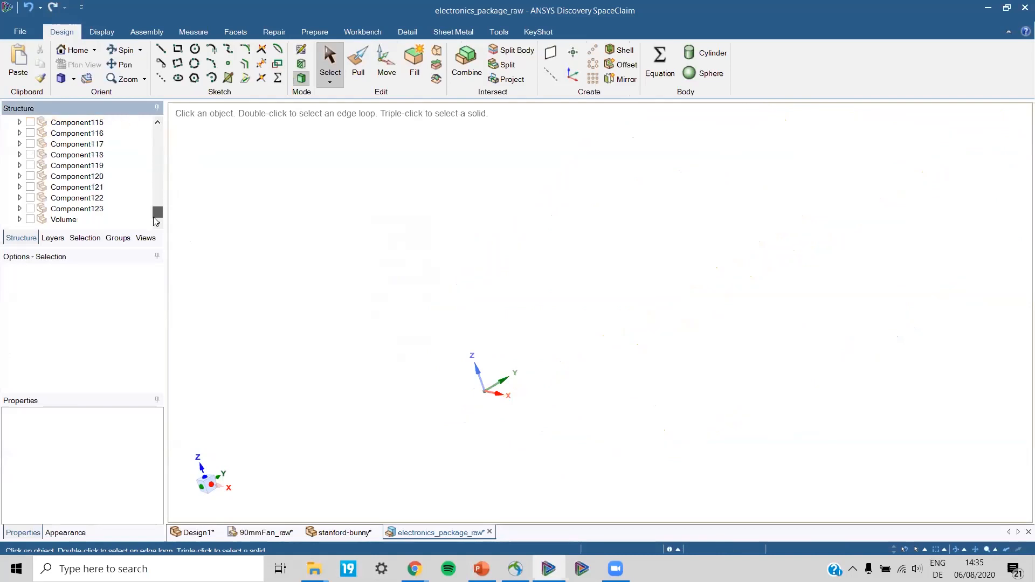
pyautogui.click(30, 220)
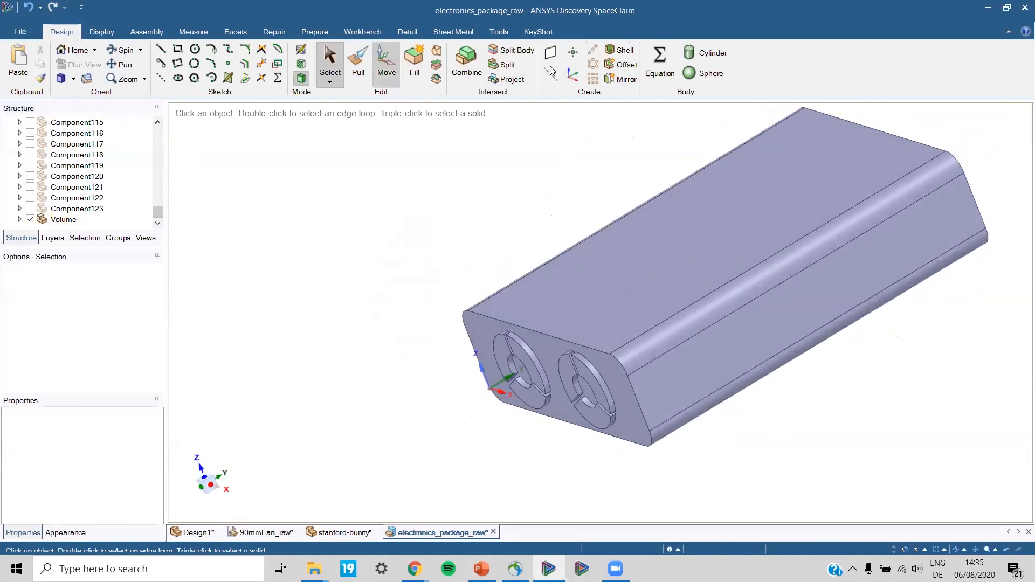
# Create a plane on the volume's fan-side end face and move it about 78 mm inward along the length.
pyautogui.click(557, 51)
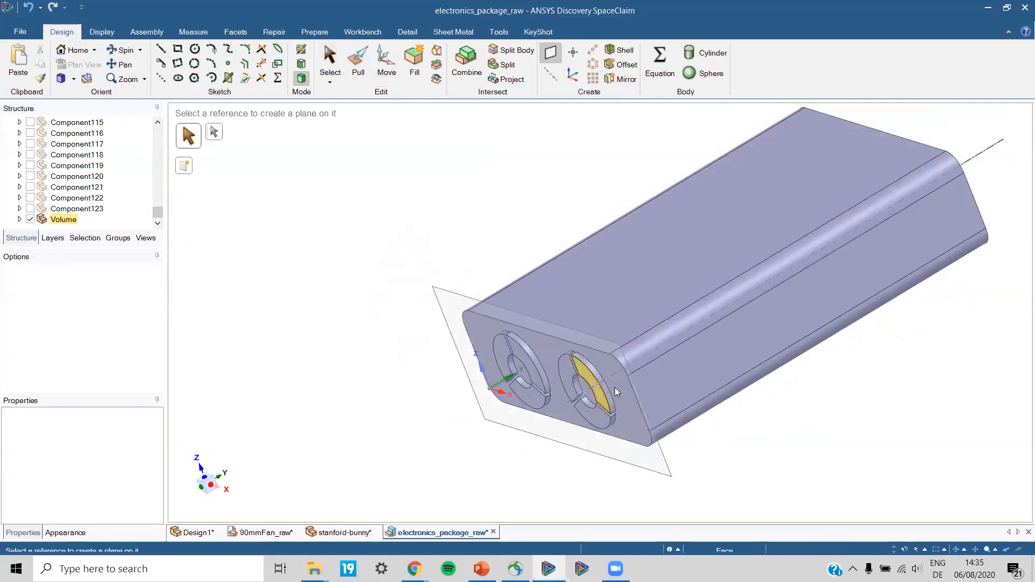
pyautogui.click(630, 358)
pyautogui.click(386, 62)
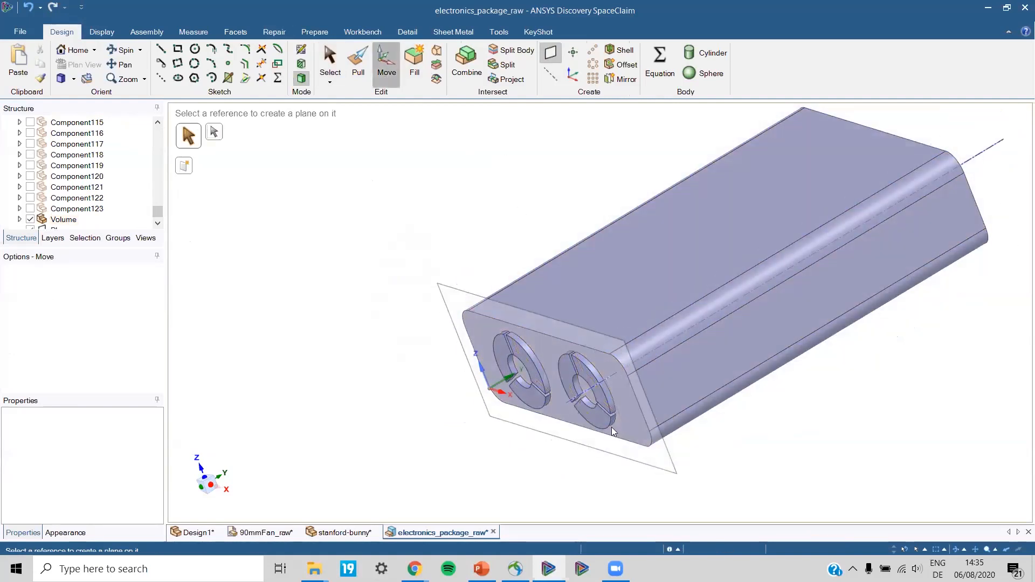
pyautogui.click(583, 394)
pyautogui.moveTo(653, 357); pyautogui.dragTo(603, 388)
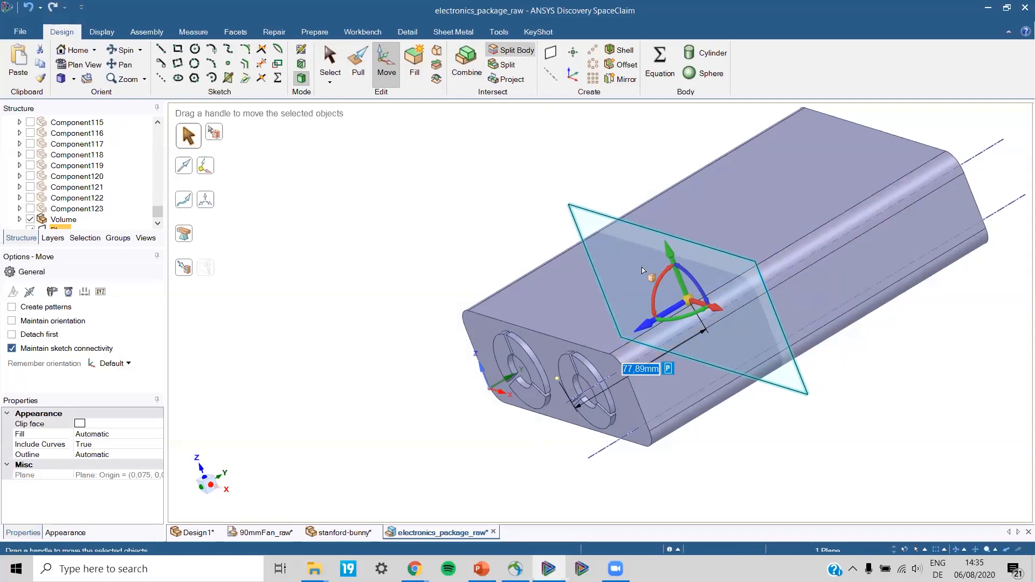
# Split the extracted volume at the plane and remove the vent-side portion beyond it.
pyautogui.click(510, 52)
pyautogui.click(662, 238)
pyautogui.click(662, 239)
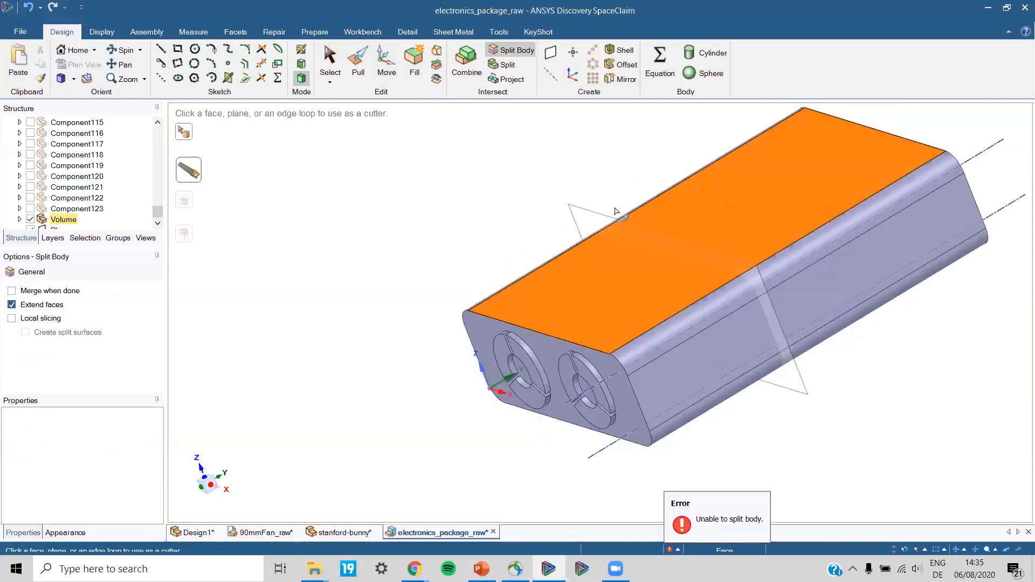
pyautogui.click(604, 270)
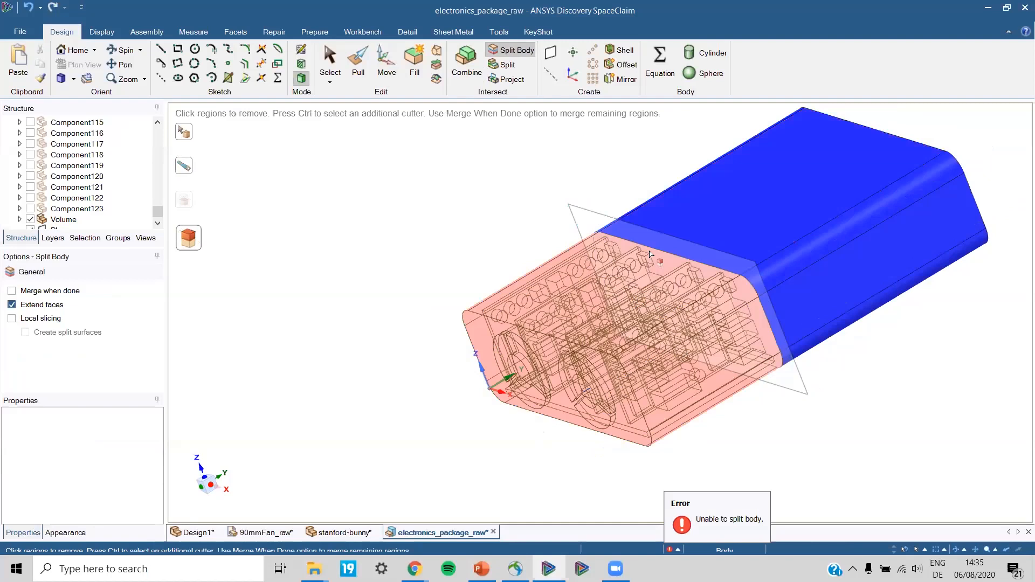
pyautogui.click(668, 225)
# Examine the cut face of the remaining volume and the cavities left by the electronics from several angles.
pyautogui.moveTo(667, 226)
pyautogui.mouseDown(button='middle')
pyautogui.moveTo(655, 302)
pyautogui.moveTo(625, 356)
pyautogui.moveTo(614, 335)
pyautogui.moveTo(656, 273)
pyautogui.moveTo(676, 293)
pyautogui.moveTo(647, 323)
pyautogui.moveTo(620, 293)
pyautogui.moveTo(666, 382)
pyautogui.moveTo(714, 373)
pyautogui.moveTo(706, 358)
pyautogui.moveTo(687, 408)
pyautogui.mouseUp(button='middle')
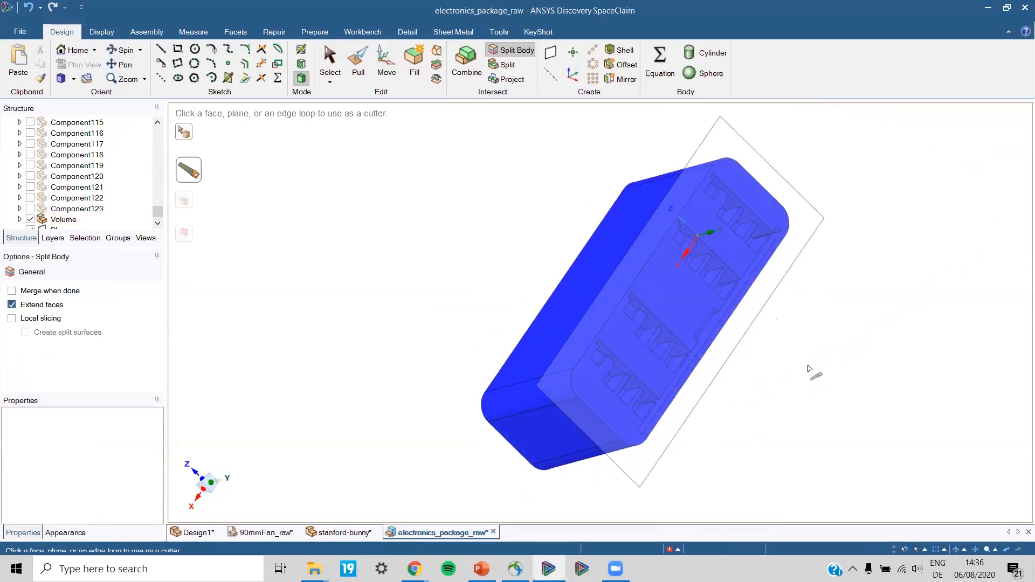
pyautogui.moveTo(806, 366); pyautogui.dragTo(805, 356, button='middle')
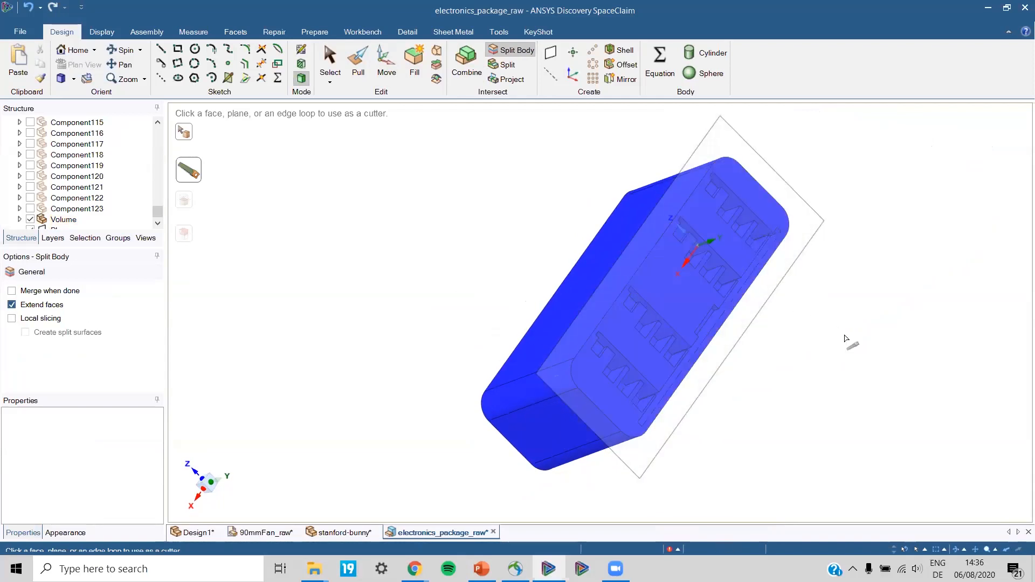
pyautogui.moveTo(789, 369); pyautogui.dragTo(870, 291, button='middle')
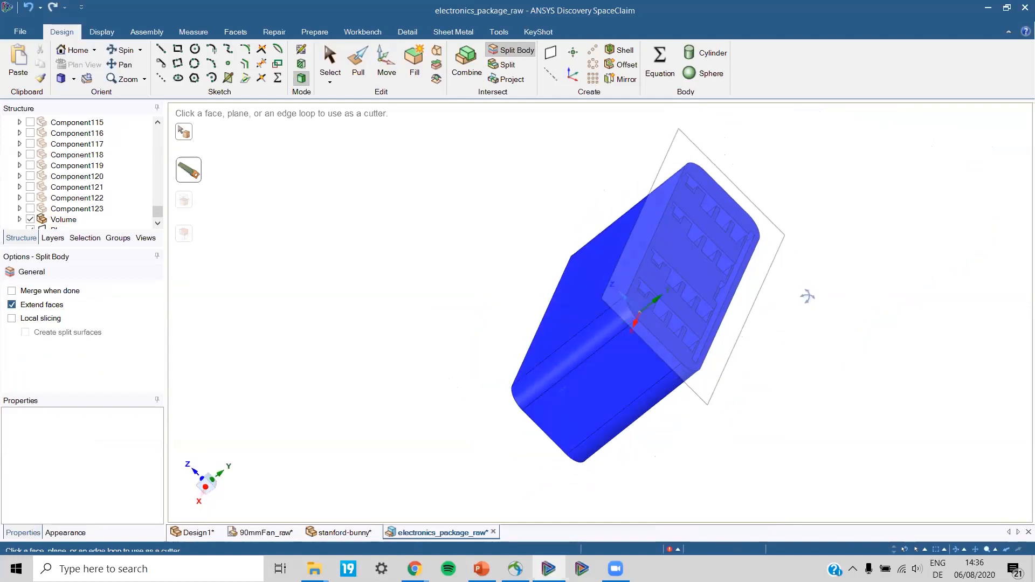
pyautogui.moveTo(808, 294); pyautogui.dragTo(814, 307, button='middle')
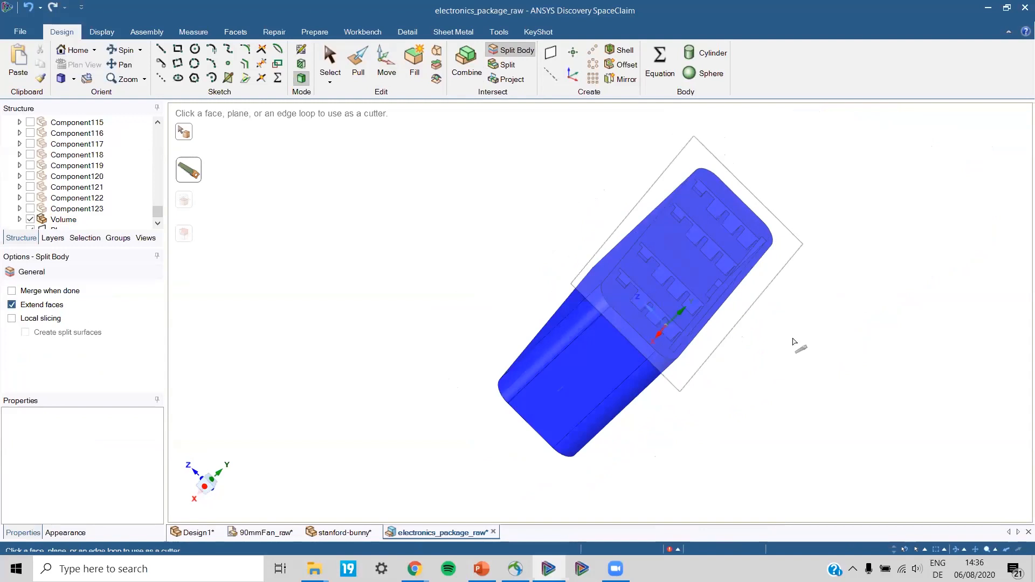
pyautogui.moveTo(786, 336)
pyautogui.mouseDown(button='middle')
pyautogui.moveTo(751, 353)
pyautogui.moveTo(743, 345)
pyautogui.moveTo(717, 379)
pyautogui.moveTo(708, 337)
pyautogui.moveTo(727, 383)
pyautogui.mouseUp(button='middle')
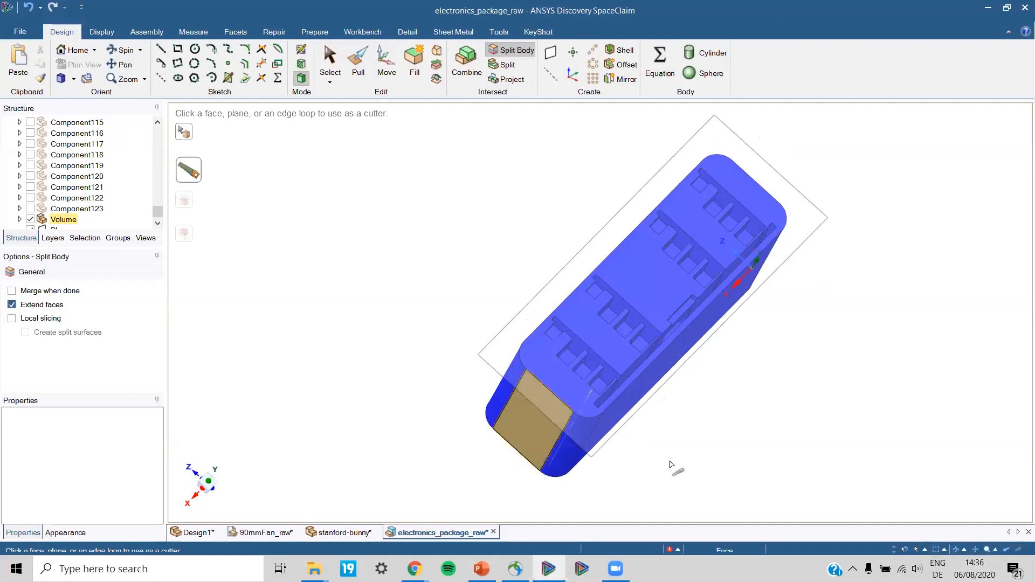
pyautogui.moveTo(681, 413); pyautogui.dragTo(844, 334, button='middle')
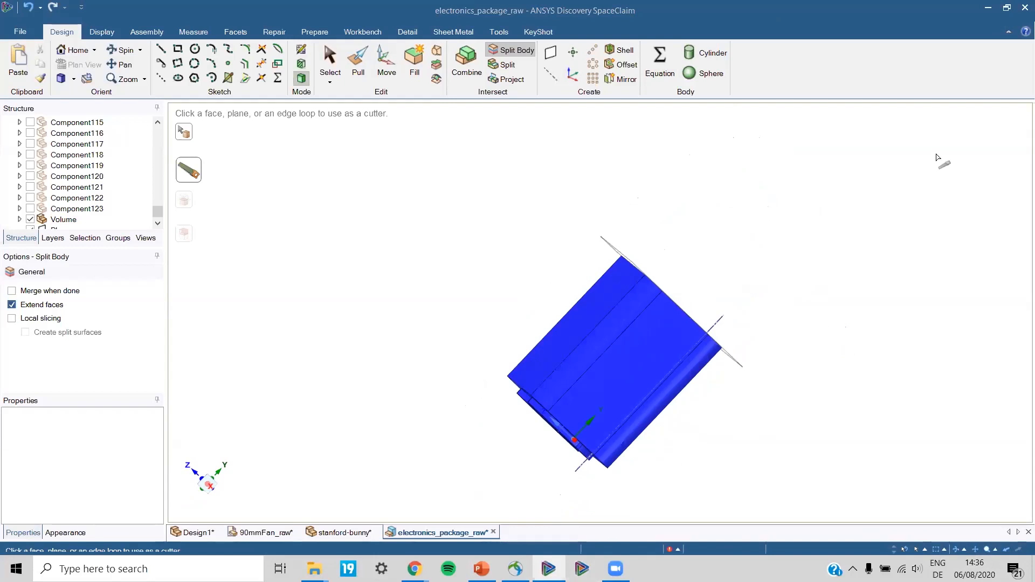
# Close SpaceClaim without saving the open documents, minimise the presentation, and switch to ANSYS Discovery Live.
pyautogui.click(1021, 7)
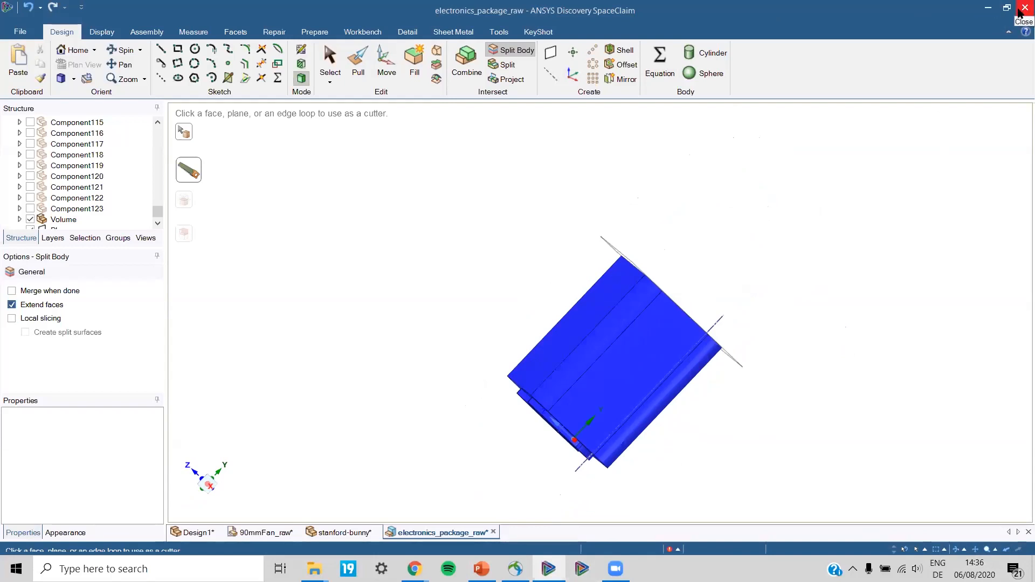
pyautogui.click(526, 338)
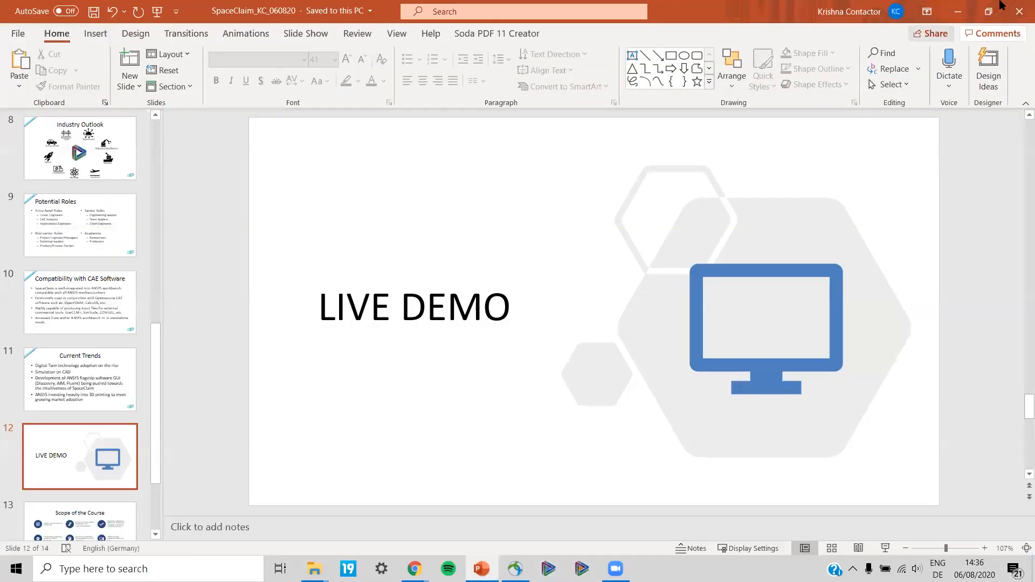
pyautogui.click(954, 11)
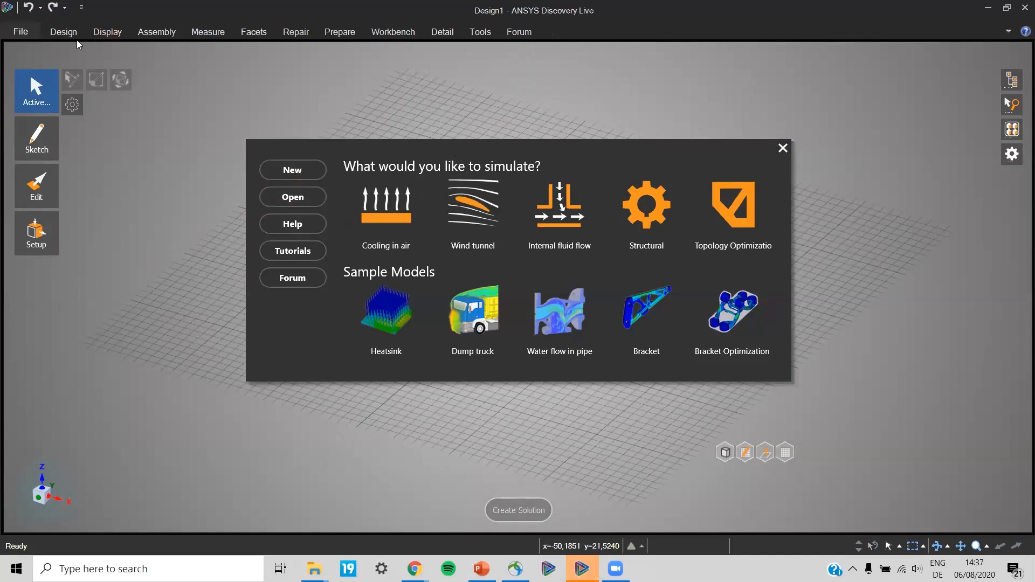
pyautogui.click(62, 36)
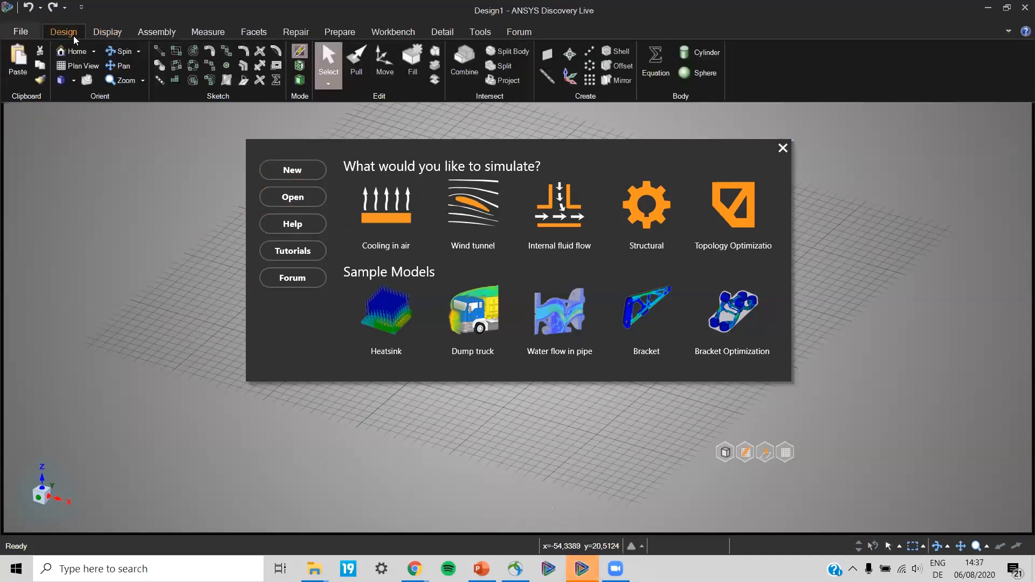
pyautogui.click(102, 33)
pyautogui.click(160, 33)
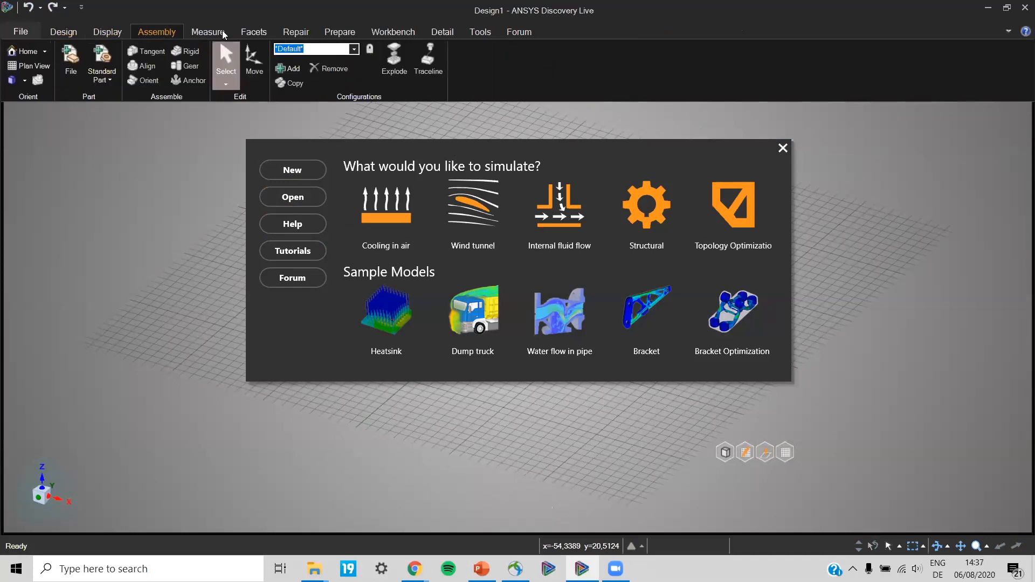
pyautogui.click(266, 32)
pyautogui.click(305, 31)
pyautogui.click(305, 32)
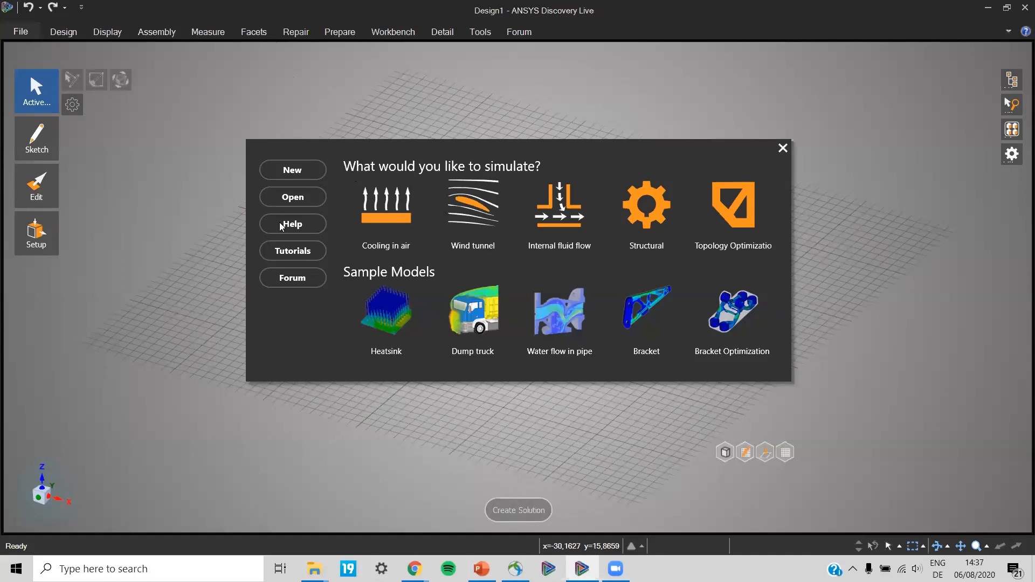
# Start a new session from the welcome window and open electronics_package from the demo's live folder.
pyautogui.click(308, 175)
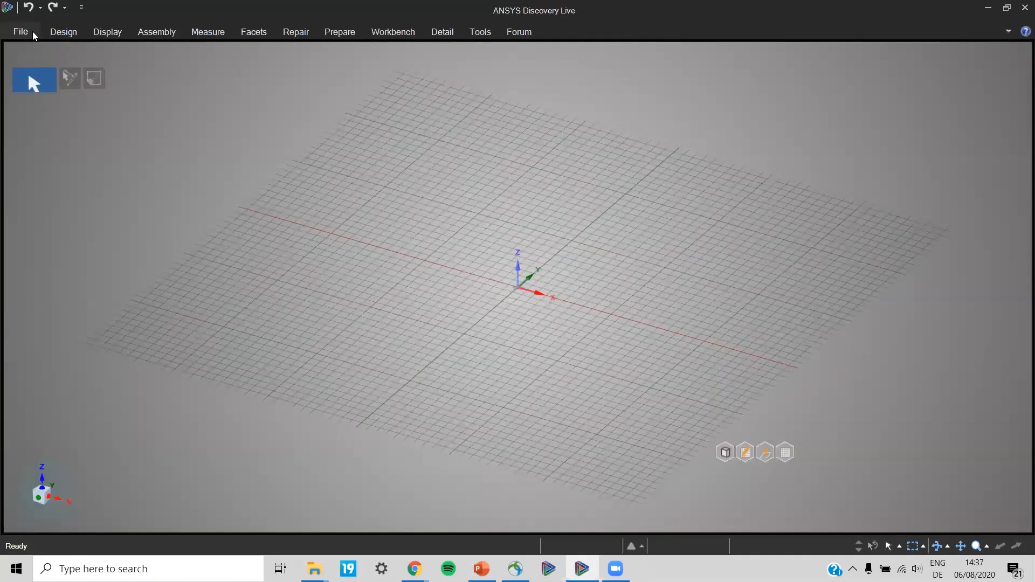
pyautogui.click(32, 35)
pyautogui.click(32, 122)
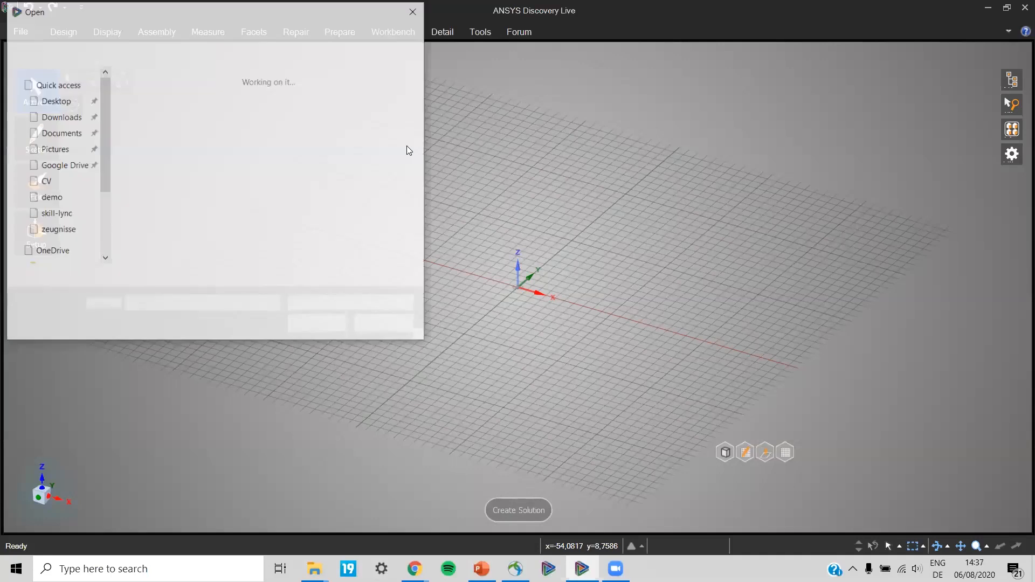
pyautogui.doubleClick(169, 129)
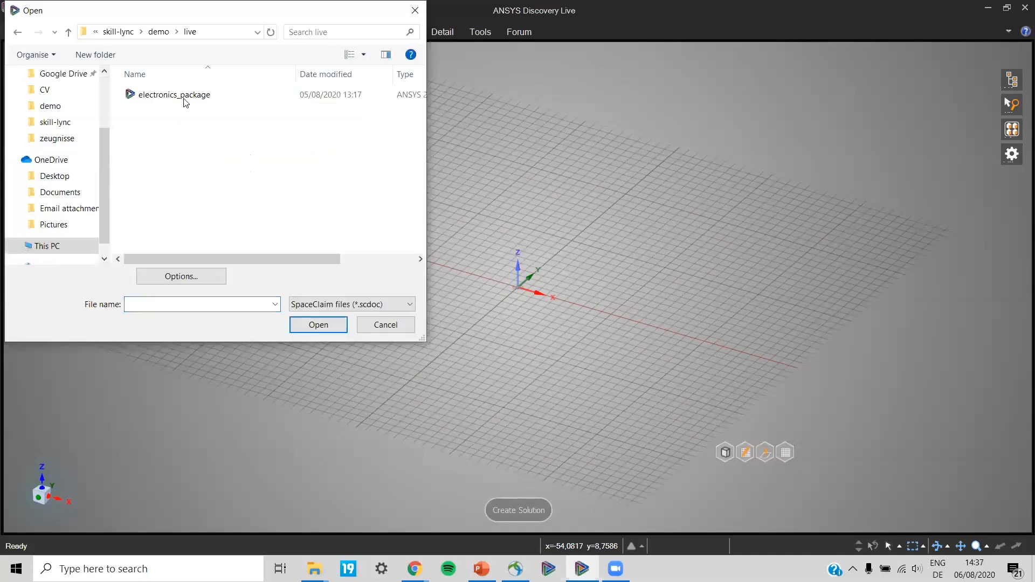
pyautogui.doubleClick(184, 97)
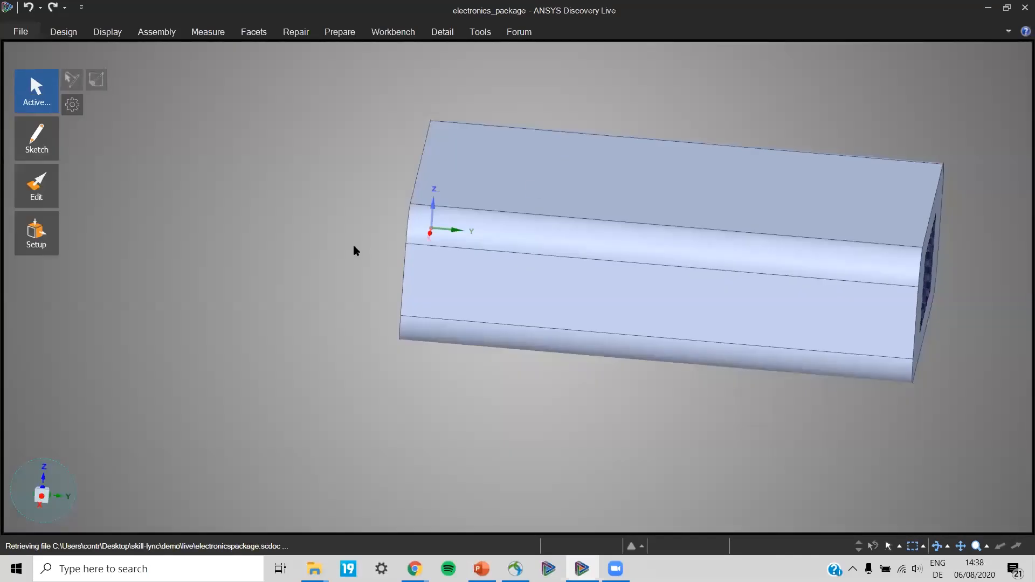
pyautogui.moveTo(353, 249); pyautogui.dragTo(378, 224, button='middle')
pyautogui.moveTo(406, 192); pyautogui.dragTo(388, 222, button='middle')
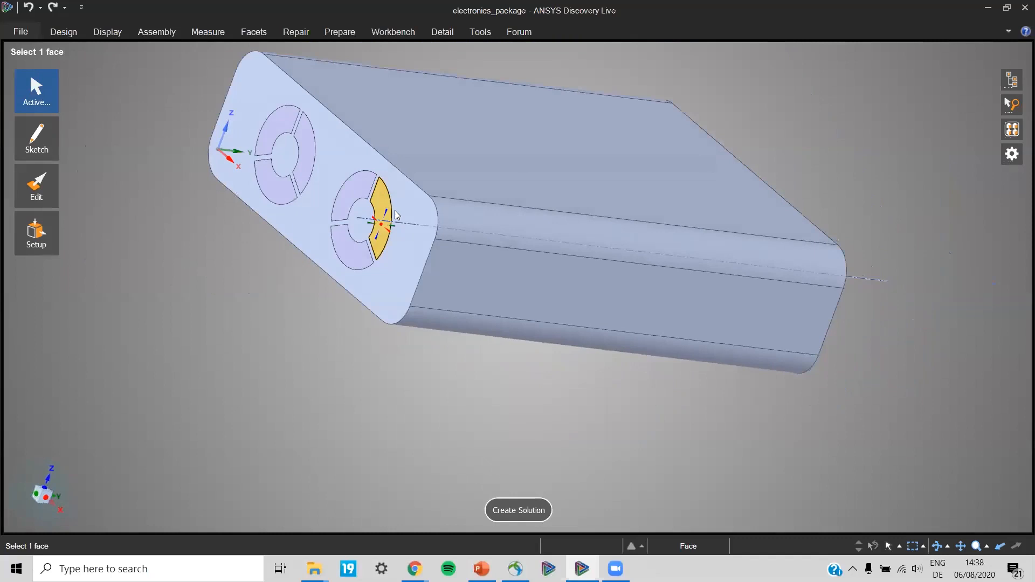
pyautogui.click(520, 511)
pyautogui.click(490, 423)
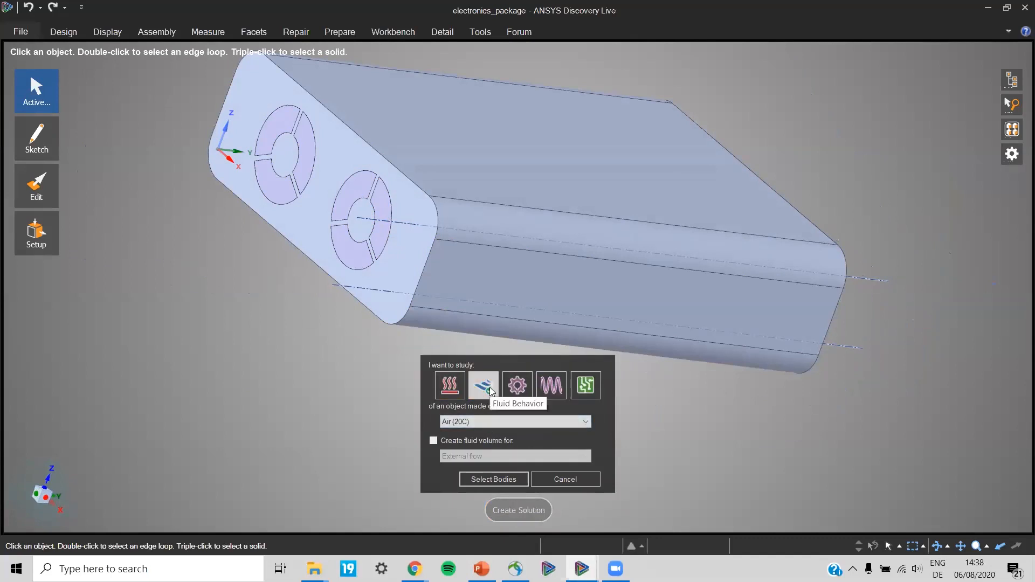
pyautogui.click(433, 441)
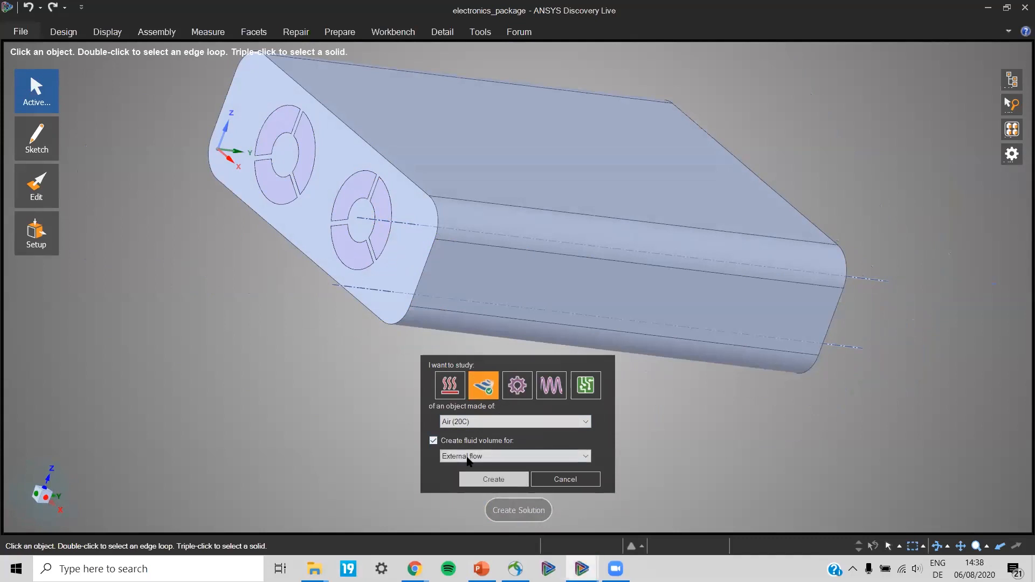
pyautogui.click(504, 480)
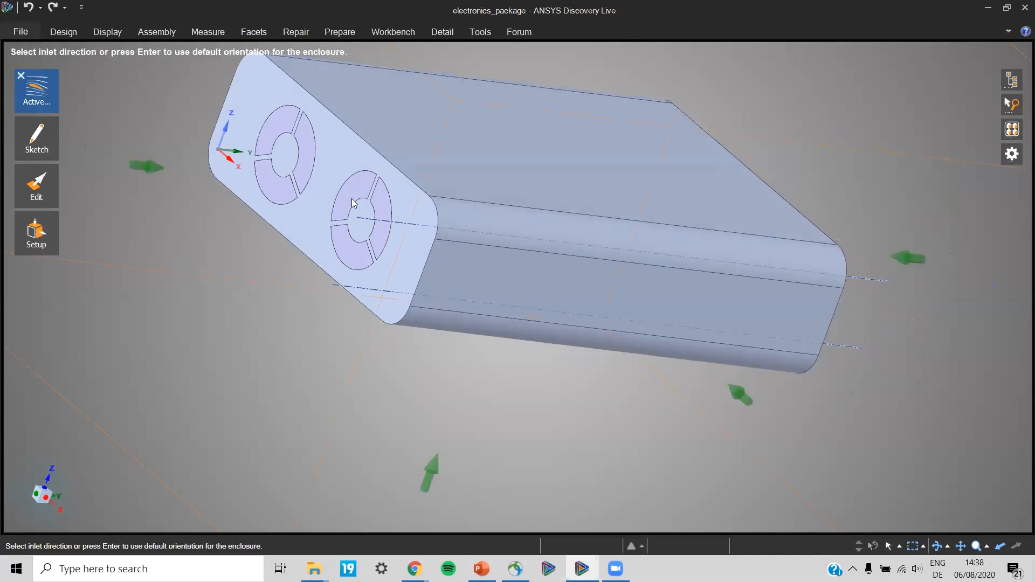
pyautogui.moveTo(211, 221); pyautogui.dragTo(30, 9, button='middle')
pyautogui.moveTo(294, 382); pyautogui.dragTo(326, 356, button='middle')
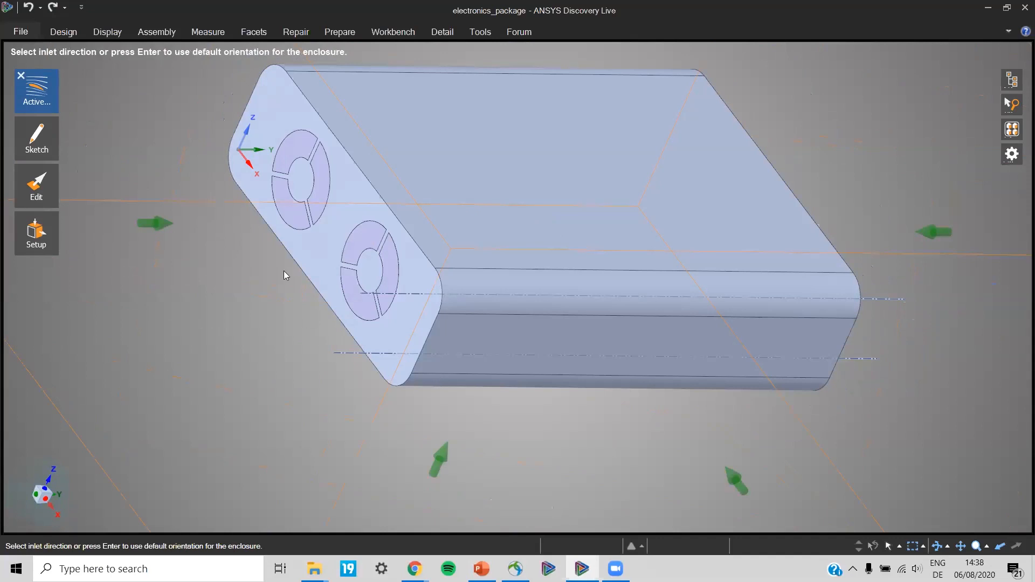
pyautogui.click(23, 75)
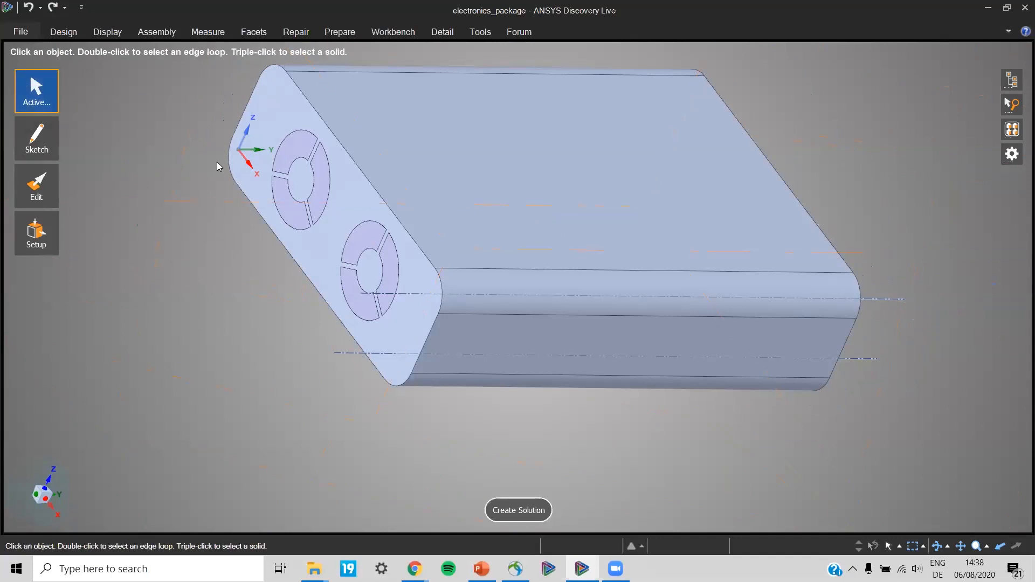
# Create a fluid behavior solution with Air (20C) and a fluid volume for internal flow.
pyautogui.click(546, 510)
pyautogui.click(477, 423)
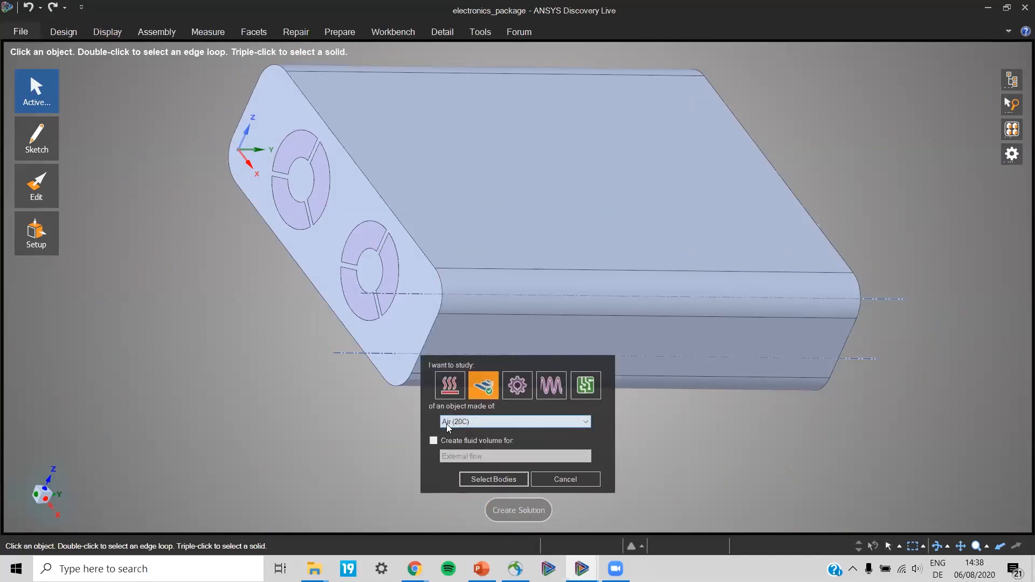
pyautogui.click(441, 442)
pyautogui.click(467, 455)
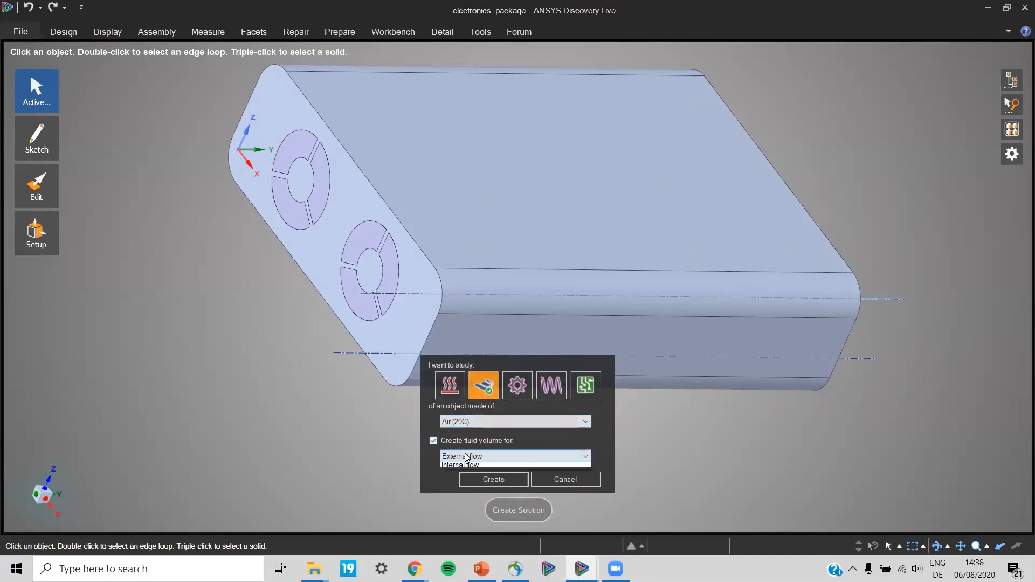
pyautogui.click(481, 478)
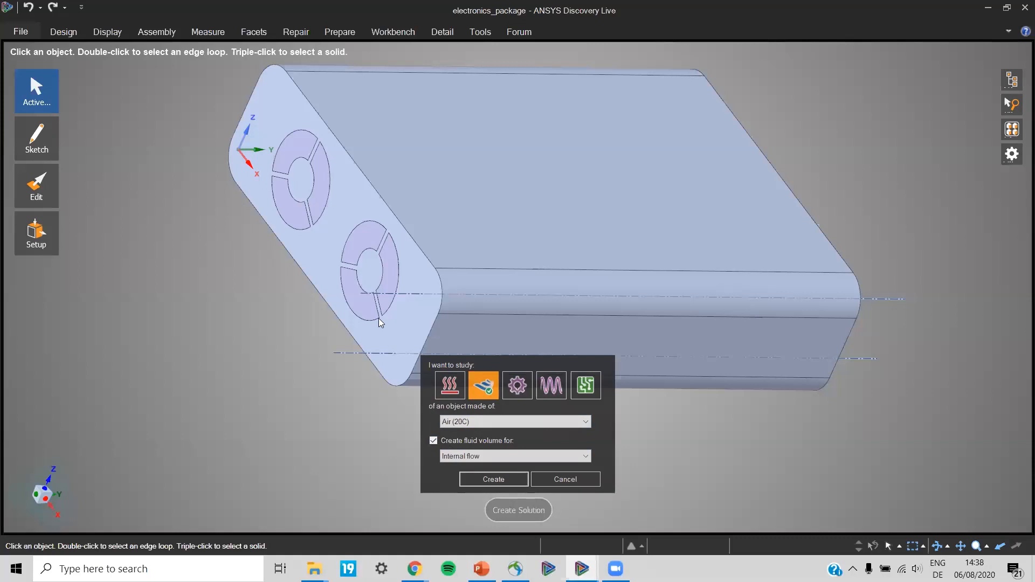
pyautogui.click(502, 482)
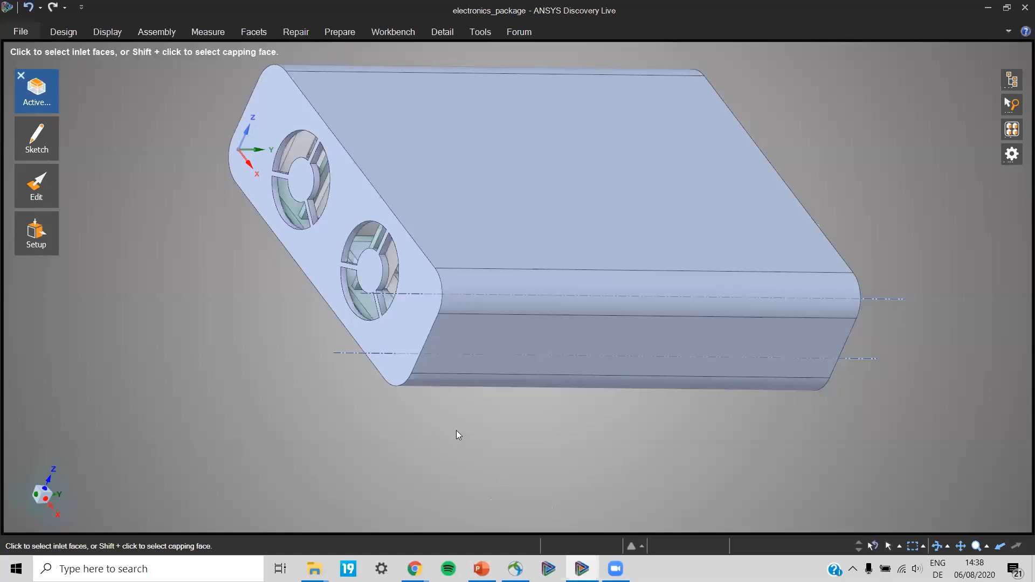
# Try to select the fan openings on the housing's end face as inlets for the internal flow volume.
pyautogui.moveTo(352, 314); pyautogui.dragTo(354, 299, button='middle')
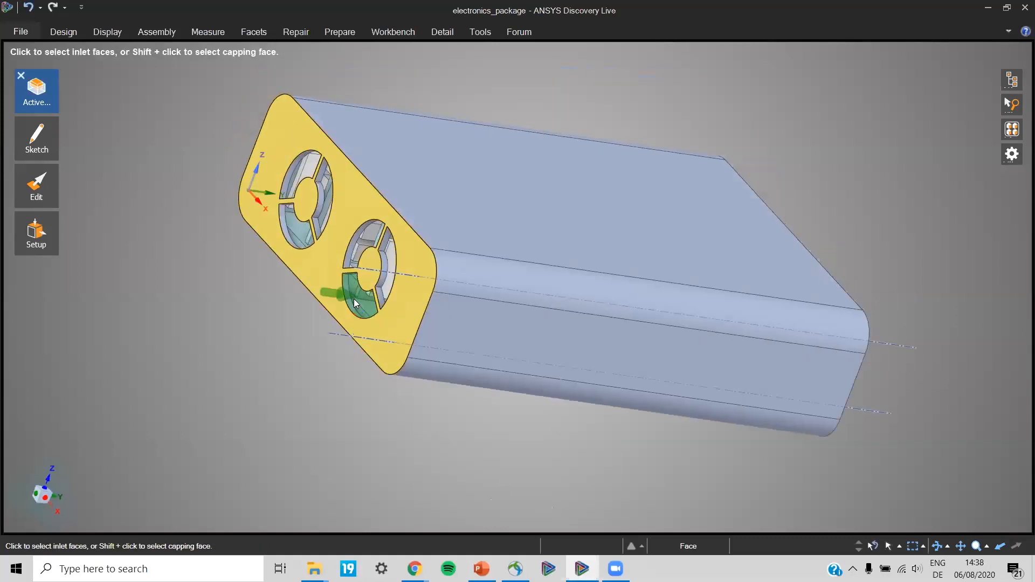
pyautogui.moveTo(353, 240)
pyautogui.mouseDown(button='middle')
pyautogui.moveTo(328, 236)
pyautogui.moveTo(346, 238)
pyautogui.mouseUp(button='middle')
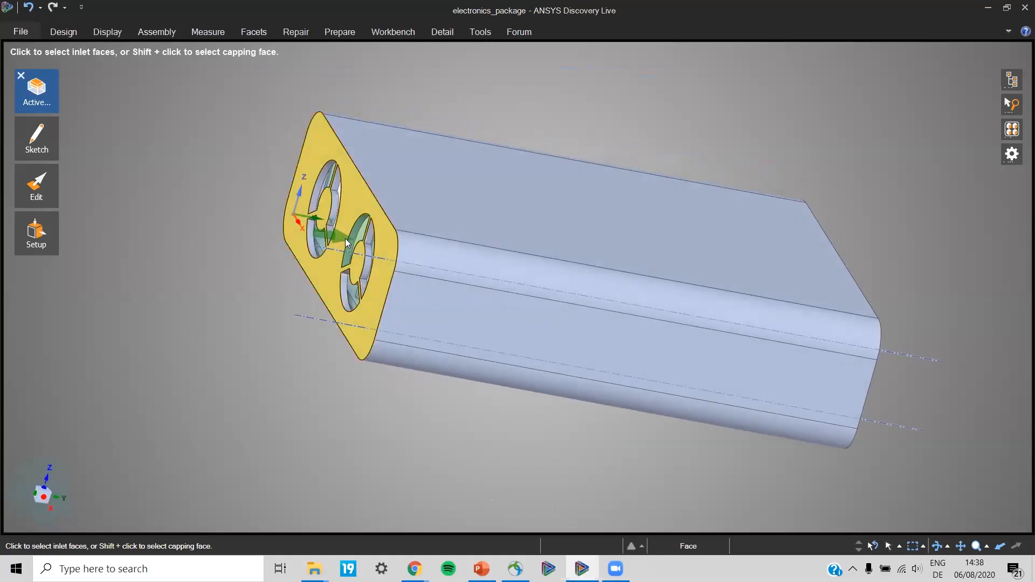
pyautogui.click(350, 288)
pyautogui.moveTo(350, 288); pyautogui.dragTo(327, 316, button='middle')
pyautogui.moveTo(246, 382); pyautogui.dragTo(573, 250, button='middle')
pyautogui.click(265, 344)
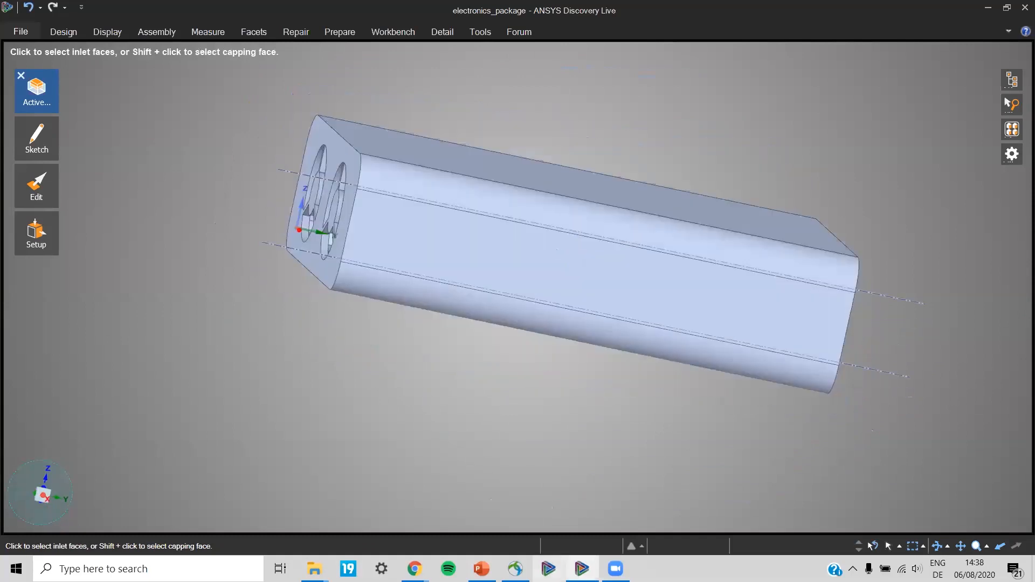
pyautogui.moveTo(520, 381)
pyautogui.mouseDown(button='middle')
pyautogui.moveTo(535, 376)
pyautogui.moveTo(576, 410)
pyautogui.mouseUp(button='middle')
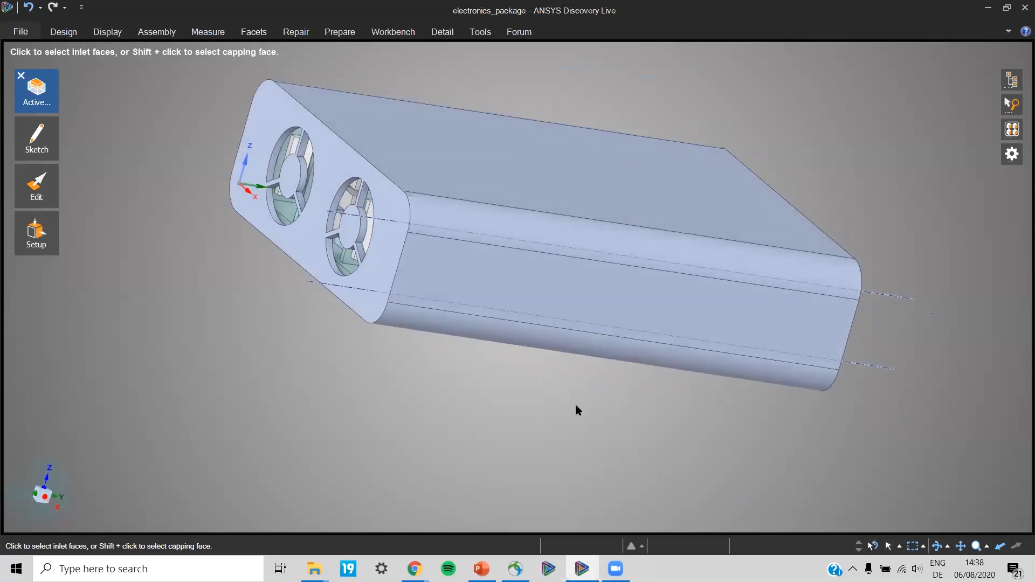
# Reopen electronics_package, saving the changes to the current document, and leave the new solution setup without creating one.
pyautogui.click(21, 32)
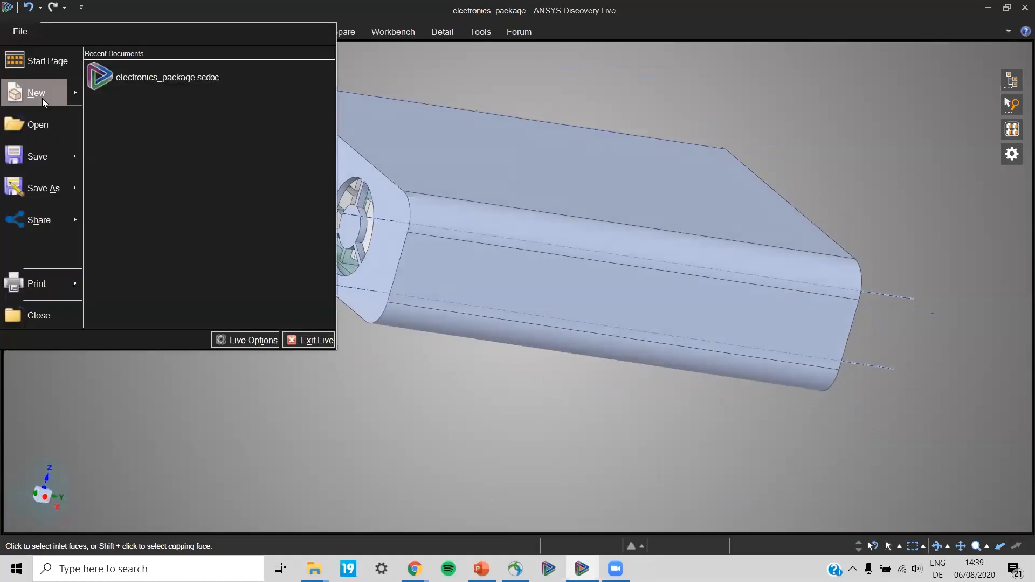
pyautogui.click(47, 121)
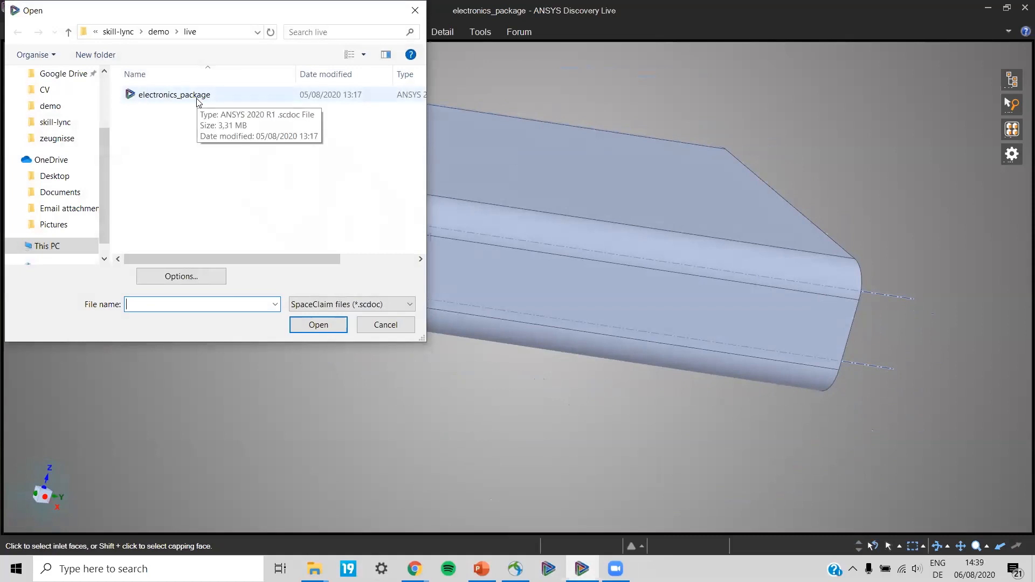
pyautogui.doubleClick(197, 97)
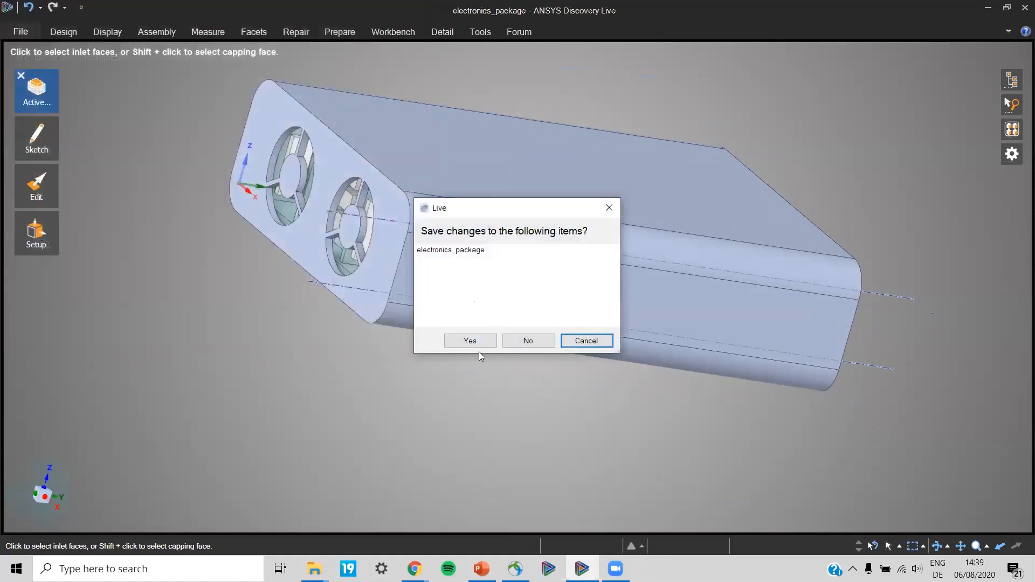
pyautogui.click(480, 344)
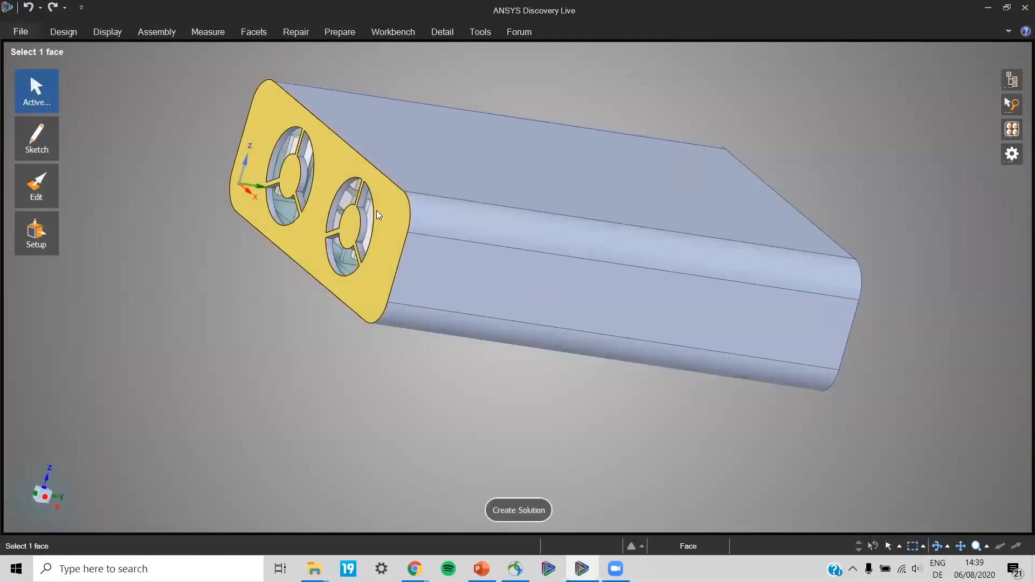
pyautogui.click(524, 511)
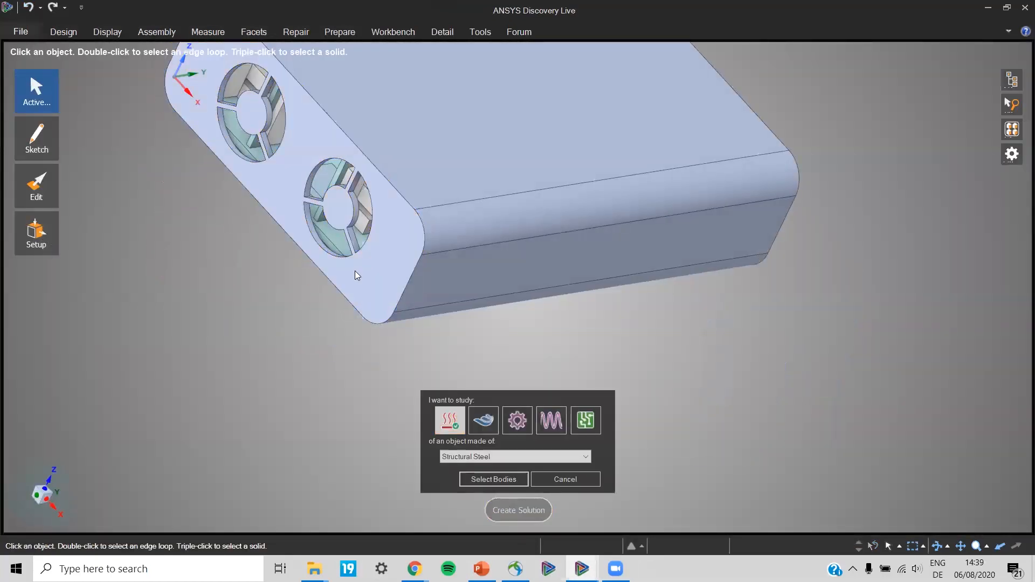
pyautogui.click(569, 481)
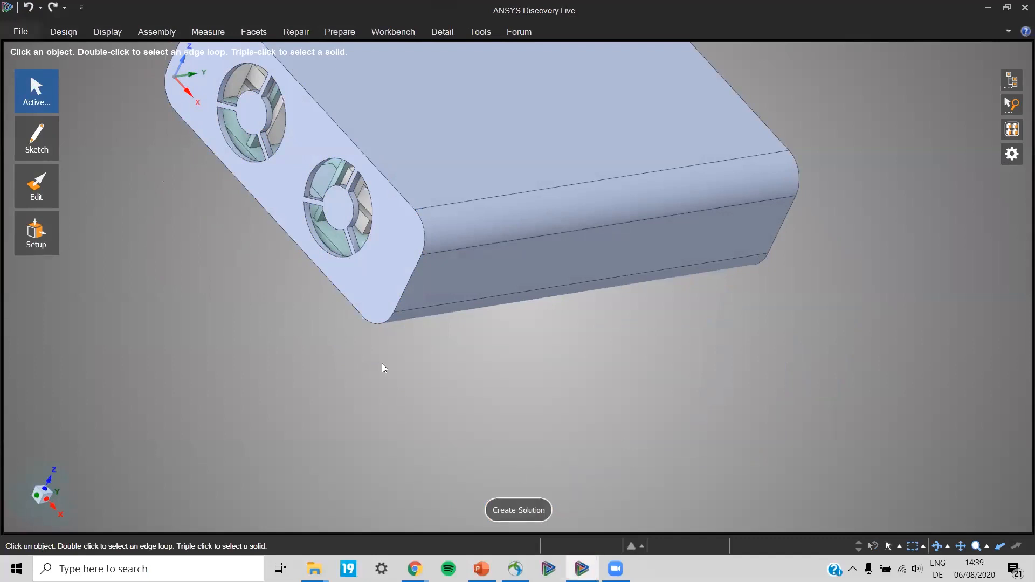
# Browse the demo folder and open the saved electronics_package from its live subfolder.
pyautogui.click(30, 34)
pyautogui.click(38, 93)
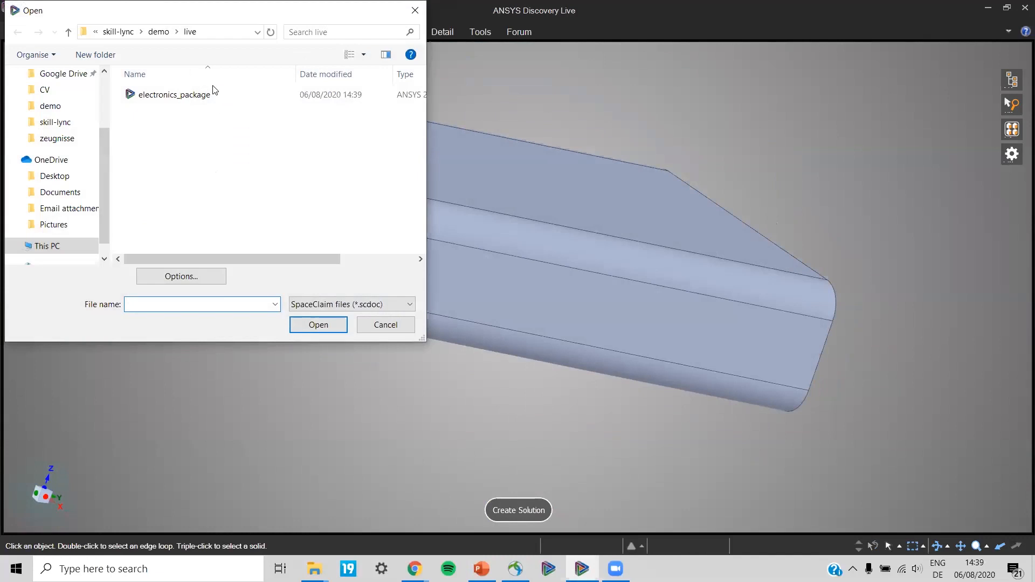
pyautogui.click(159, 32)
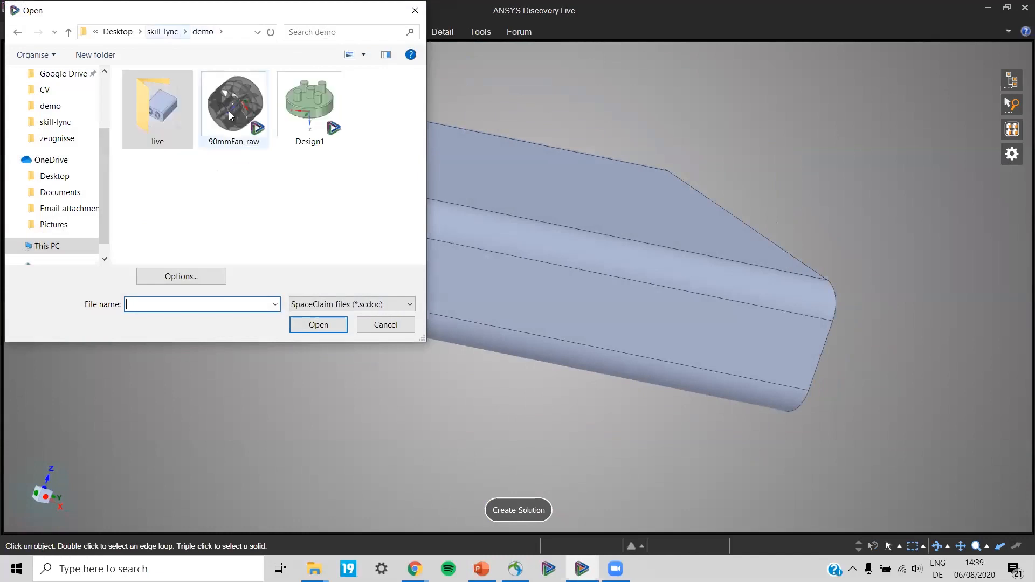
pyautogui.doubleClick(163, 144)
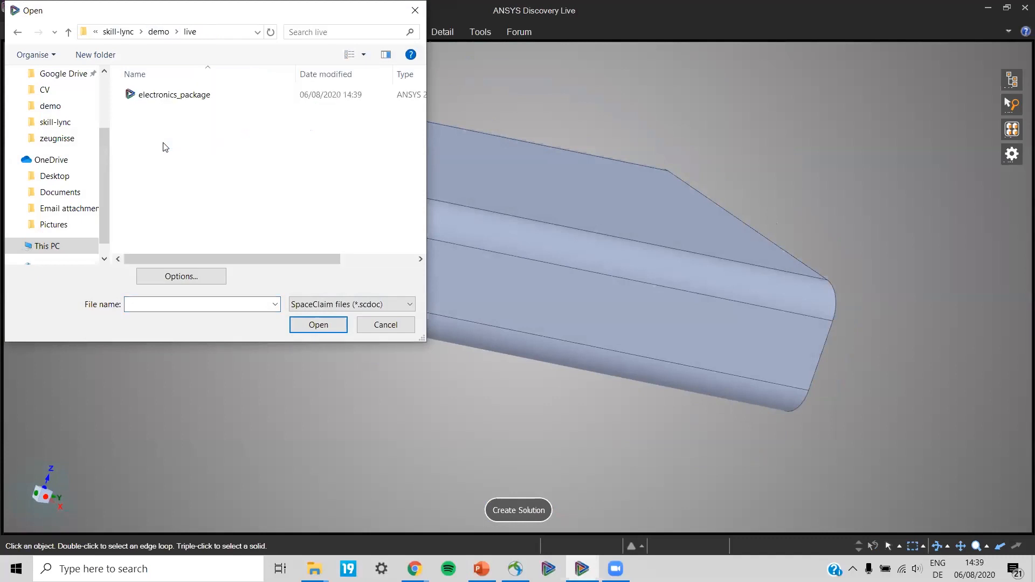
pyautogui.doubleClick(198, 101)
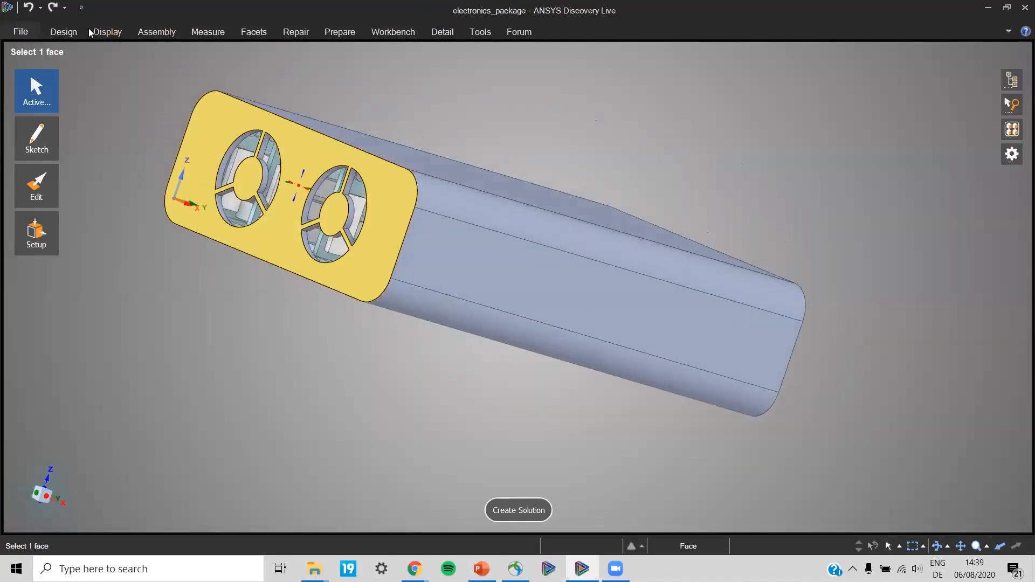
pyautogui.click(106, 33)
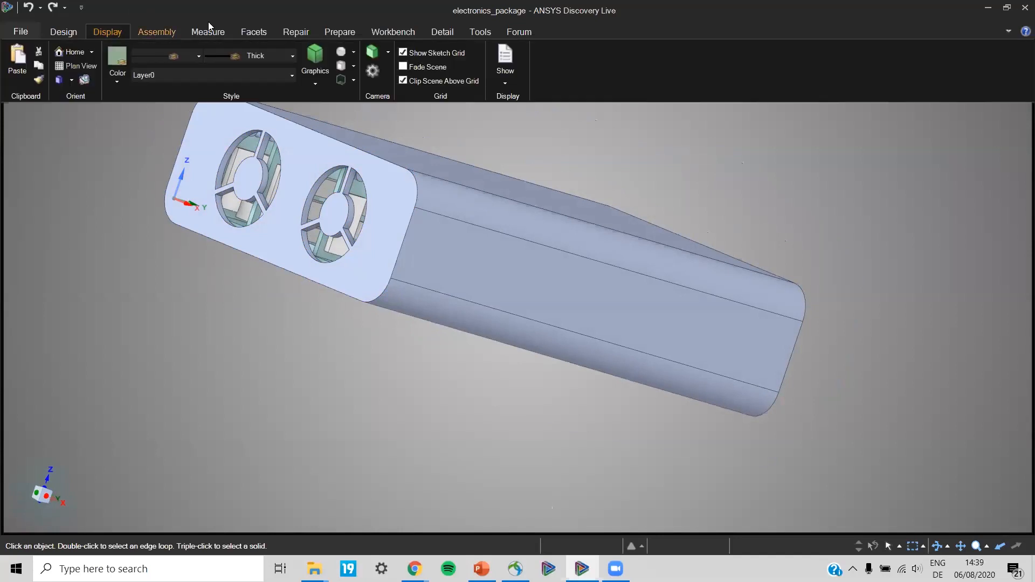
# Start a Volume Extract and select the housing's fan end face and opposite slotted end face as the enclosing faces.
pyautogui.click(253, 32)
pyautogui.click(296, 32)
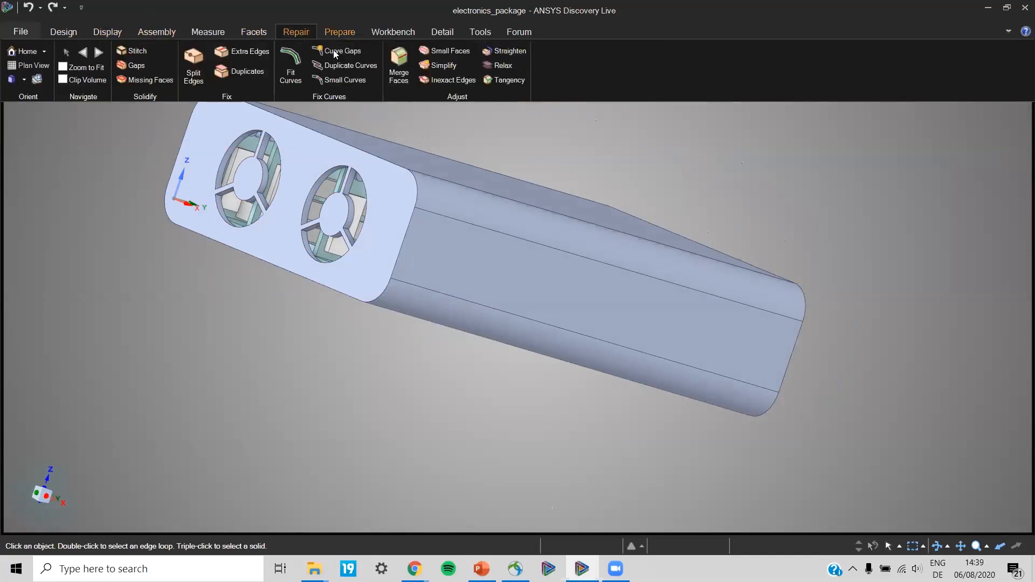
pyautogui.click(354, 32)
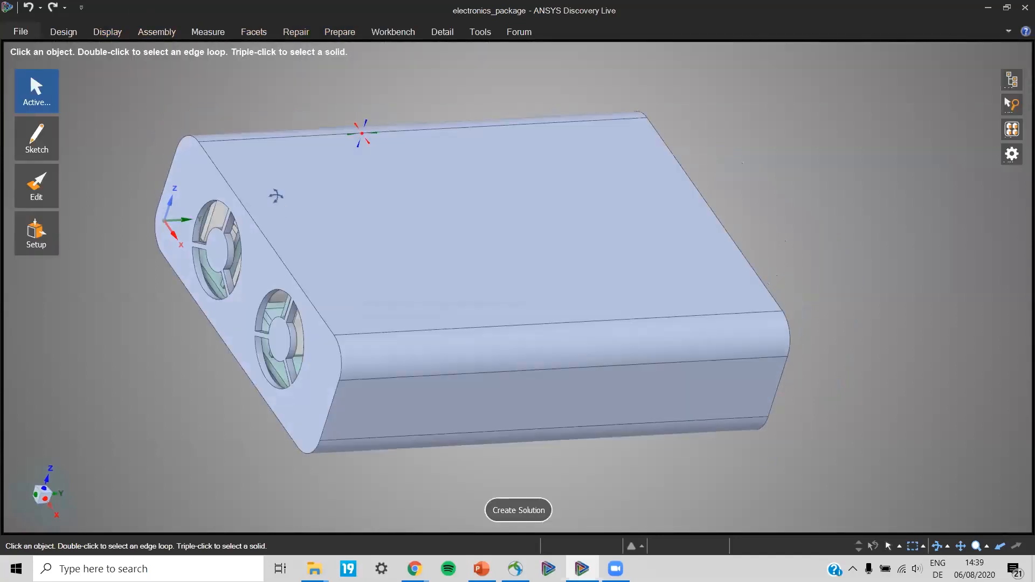
pyautogui.click(277, 198)
pyautogui.moveTo(279, 241); pyautogui.dragTo(264, 265, button='middle')
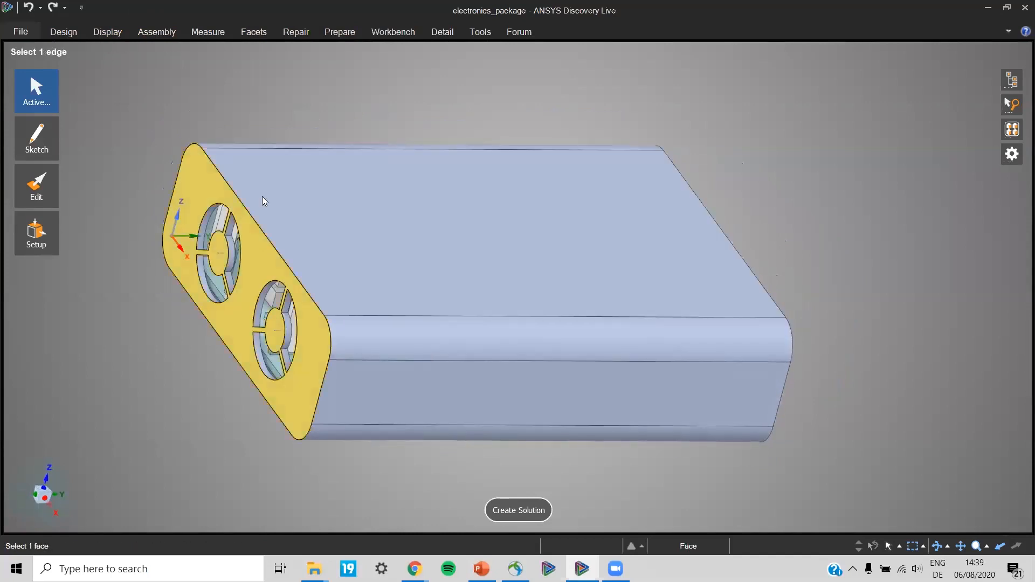
pyautogui.click(349, 30)
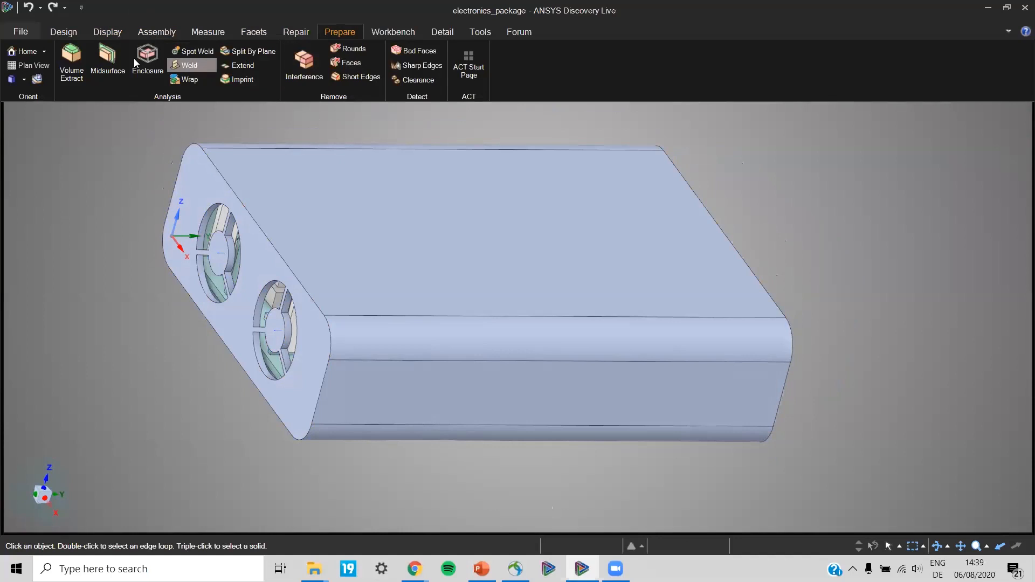
pyautogui.click(72, 62)
pyautogui.click(199, 189)
pyautogui.moveTo(394, 227); pyautogui.dragTo(695, 332, button='middle')
pyautogui.click(697, 334)
pyautogui.moveTo(198, 193); pyautogui.dragTo(265, 207, button='middle')
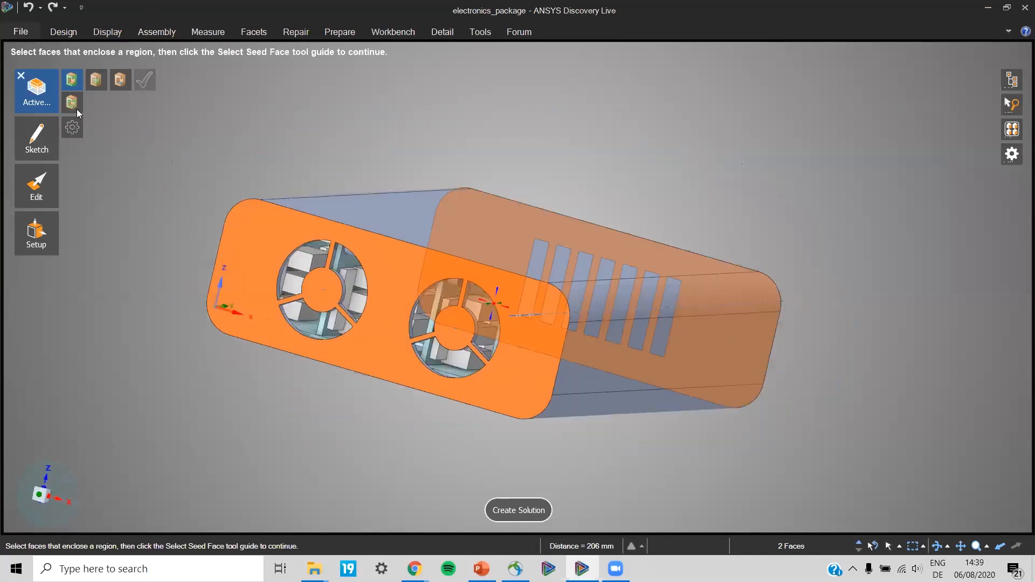
# Pick an interior face through the left fan opening as the seed face and generate the housing's internal volume.
pyautogui.click(76, 107)
pyautogui.click(123, 85)
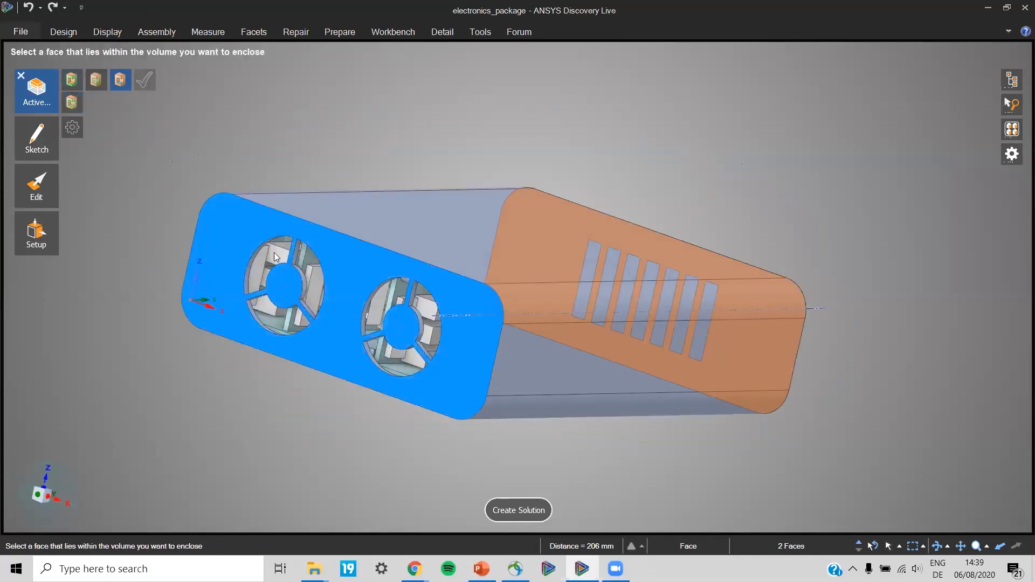
pyautogui.click(252, 256)
pyautogui.click(145, 86)
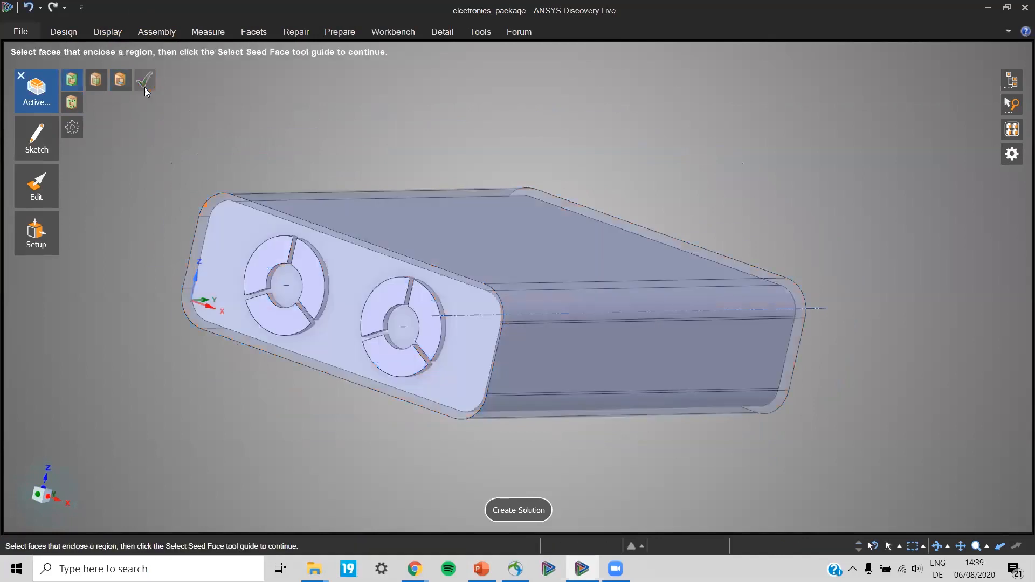
# Try to create a fluid behavior solution in Air (20C) with a fluid volume for internal flow from the extracted volume.
pyautogui.moveTo(411, 164); pyautogui.dragTo(431, 250, button='middle')
pyautogui.click(519, 510)
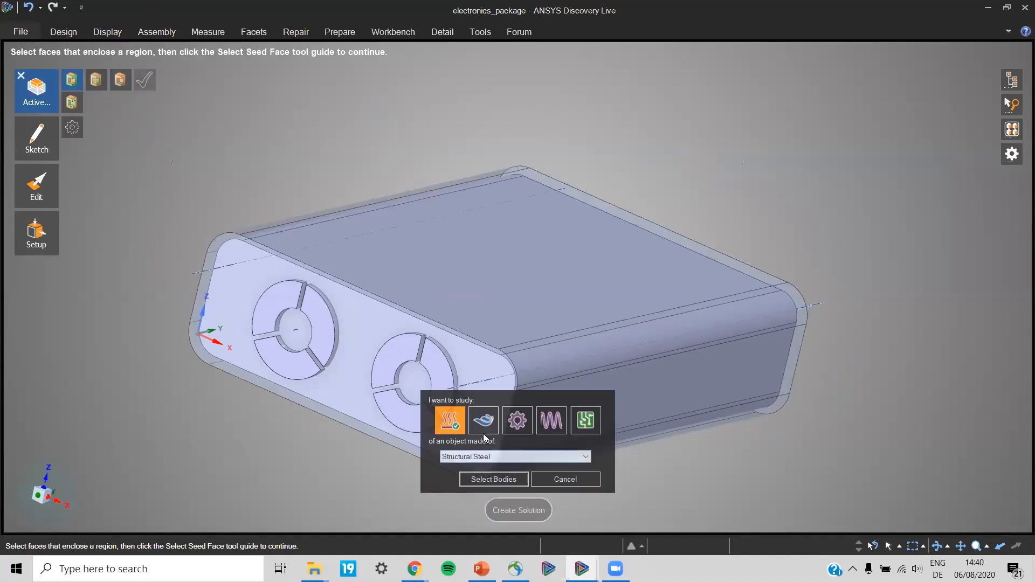
pyautogui.click(484, 421)
pyautogui.click(433, 440)
pyautogui.click(451, 456)
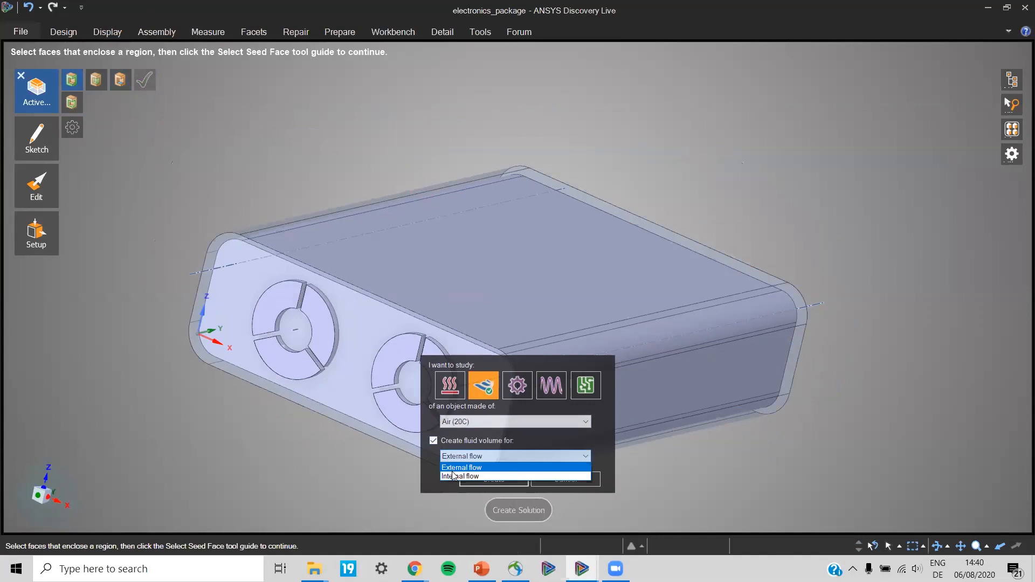
pyautogui.click(454, 476)
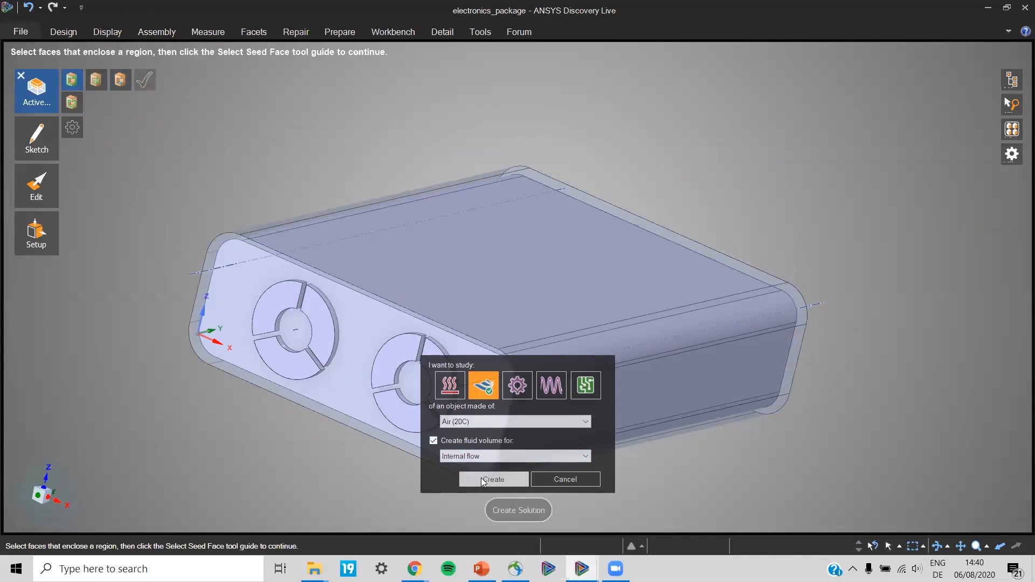
pyautogui.click(485, 480)
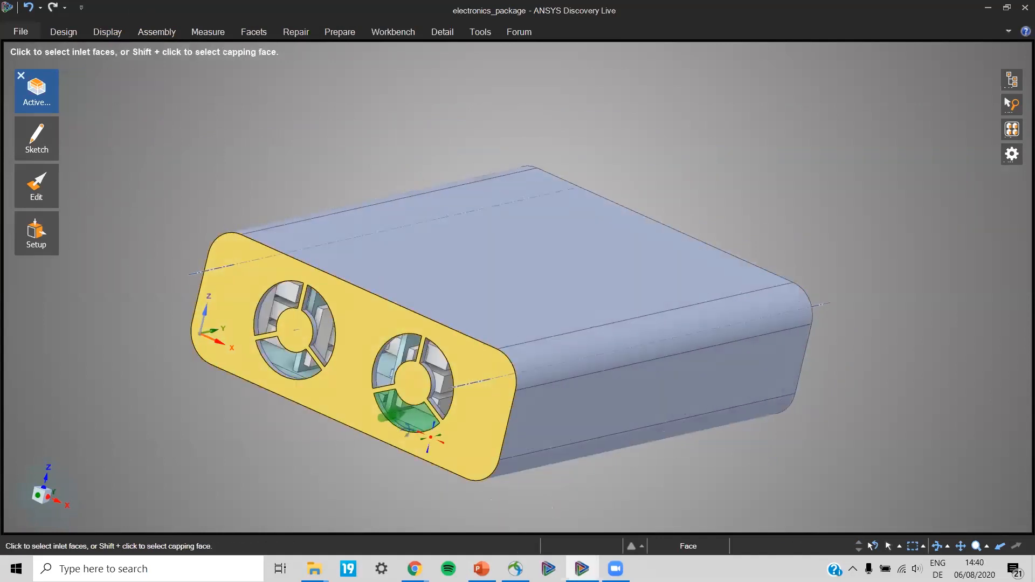
pyautogui.click(30, 8)
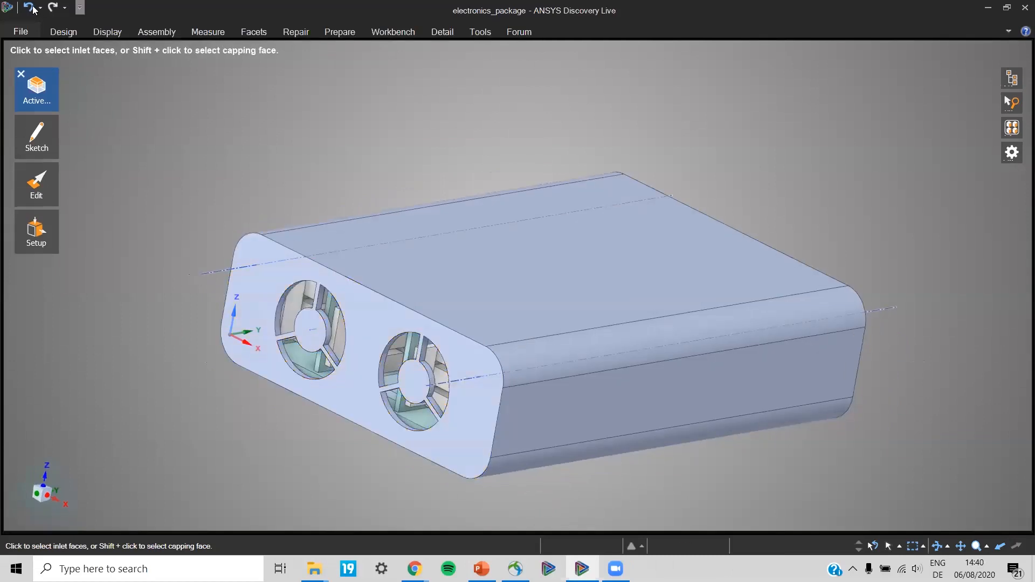
# Select the six fan-opening faces of the extracted volume on the housing's end face.
pyautogui.click(36, 231)
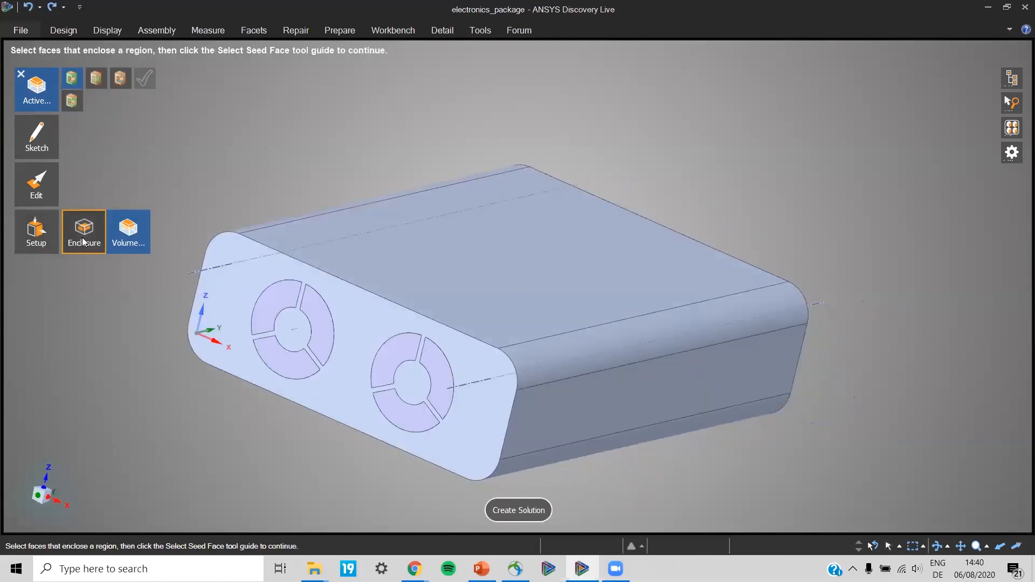
pyautogui.click(278, 316)
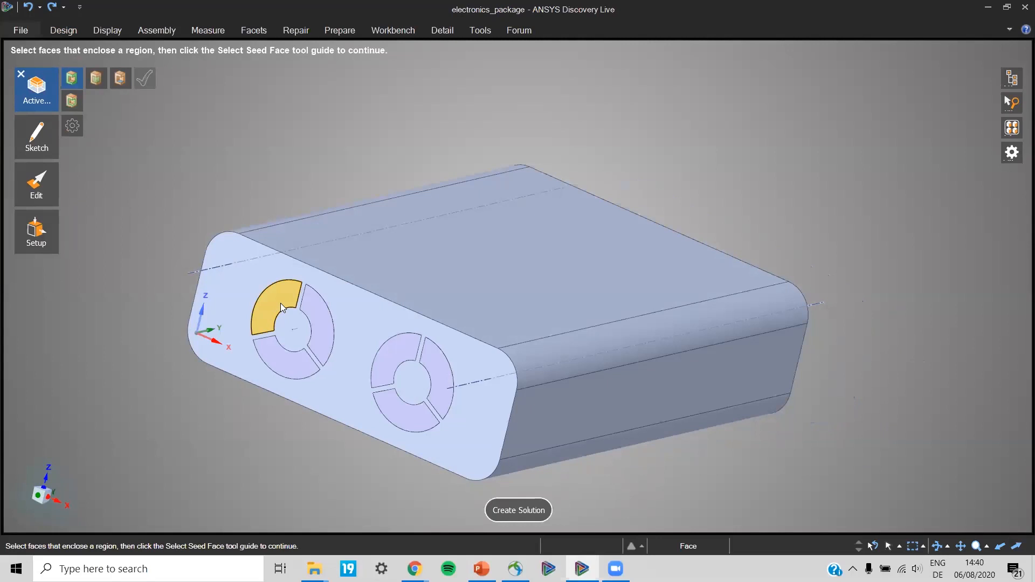
pyautogui.click(280, 305)
pyautogui.click(30, 74)
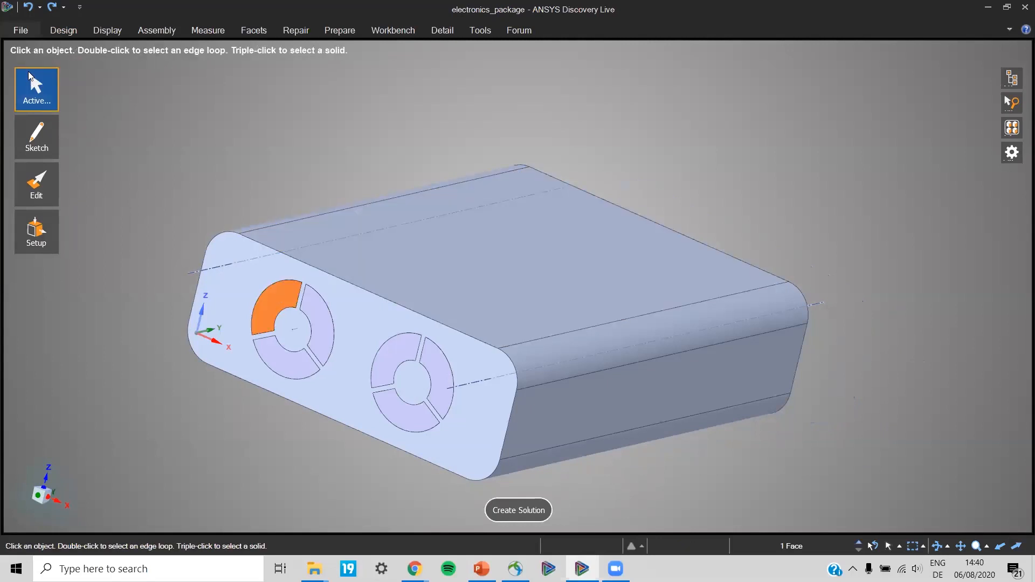
pyautogui.keyDown('ctrl'); pyautogui.click(320, 305); pyautogui.keyUp('ctrl')
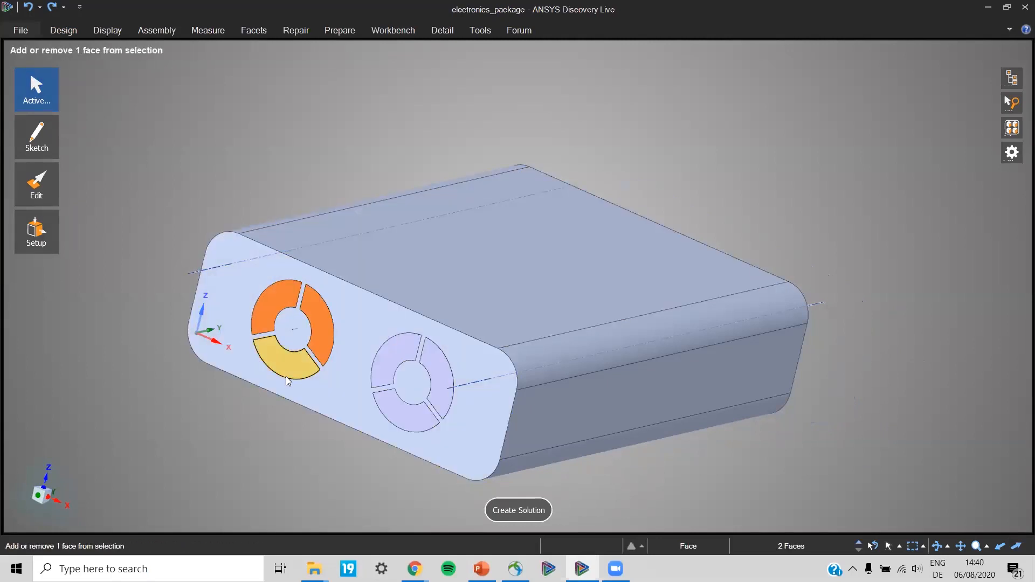
pyautogui.keyDown('ctrl'); pyautogui.click(286, 376); pyautogui.keyUp('ctrl')
pyautogui.keyDown('ctrl'); pyautogui.click(392, 354); pyautogui.keyUp('ctrl')
pyautogui.keyDown('ctrl'); pyautogui.click(432, 365); pyautogui.keyUp('ctrl')
pyautogui.keyDown('ctrl'); pyautogui.click(413, 413); pyautogui.keyUp('ctrl')
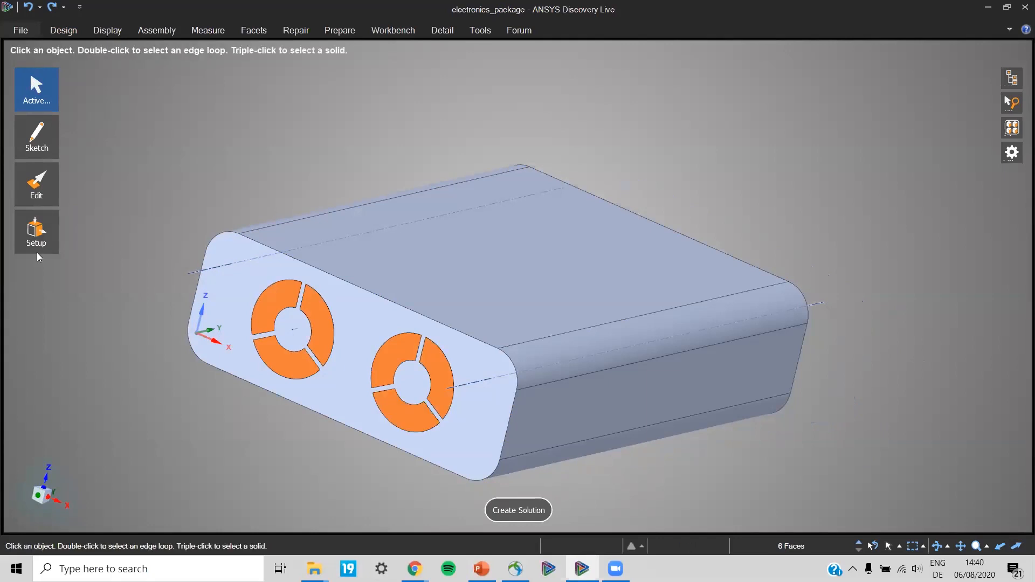
pyautogui.click(127, 232)
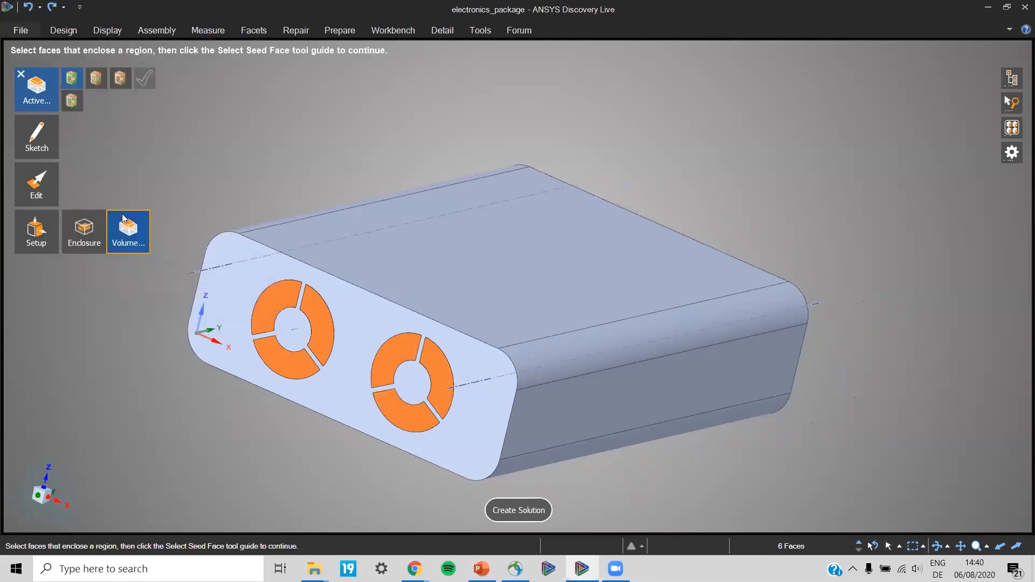
pyautogui.click(22, 75)
# Try to create an Air (20C) fluid solution with a volume for internal flow while the six fan-opening faces are selected.
pyautogui.moveTo(505, 182); pyautogui.dragTo(488, 145, button='middle')
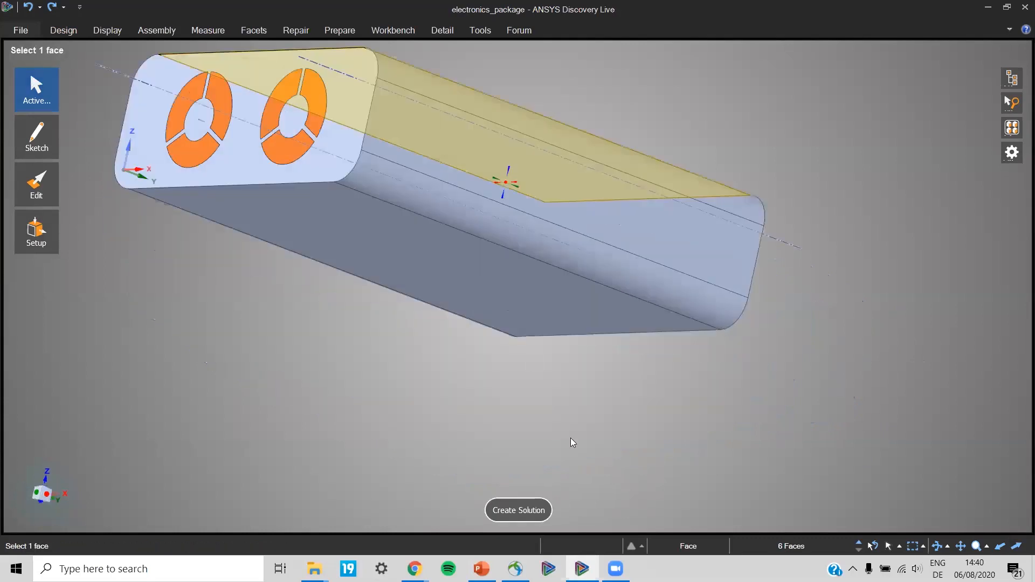
pyautogui.click(519, 510)
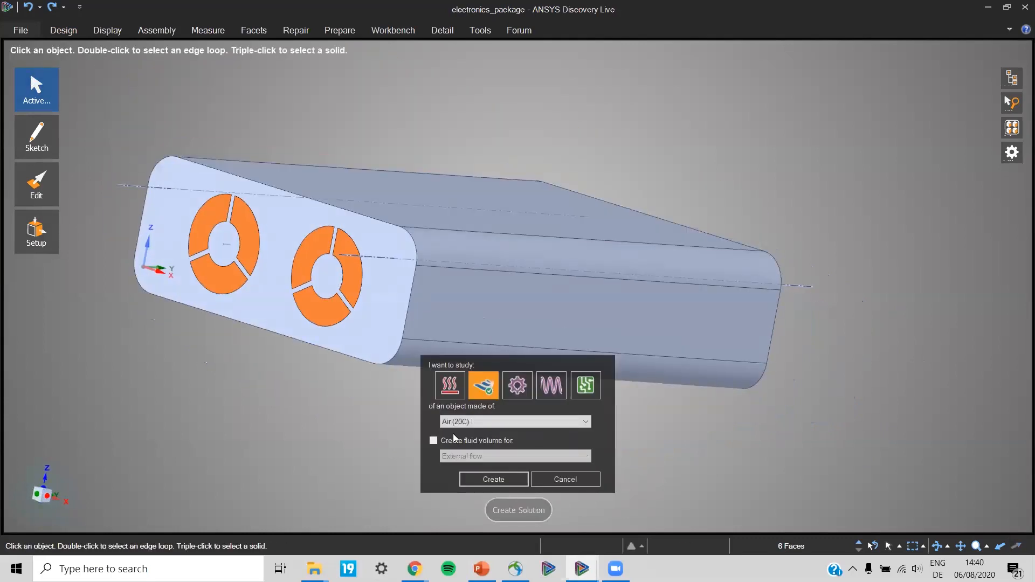
pyautogui.click(438, 441)
pyautogui.click(478, 456)
pyautogui.click(470, 476)
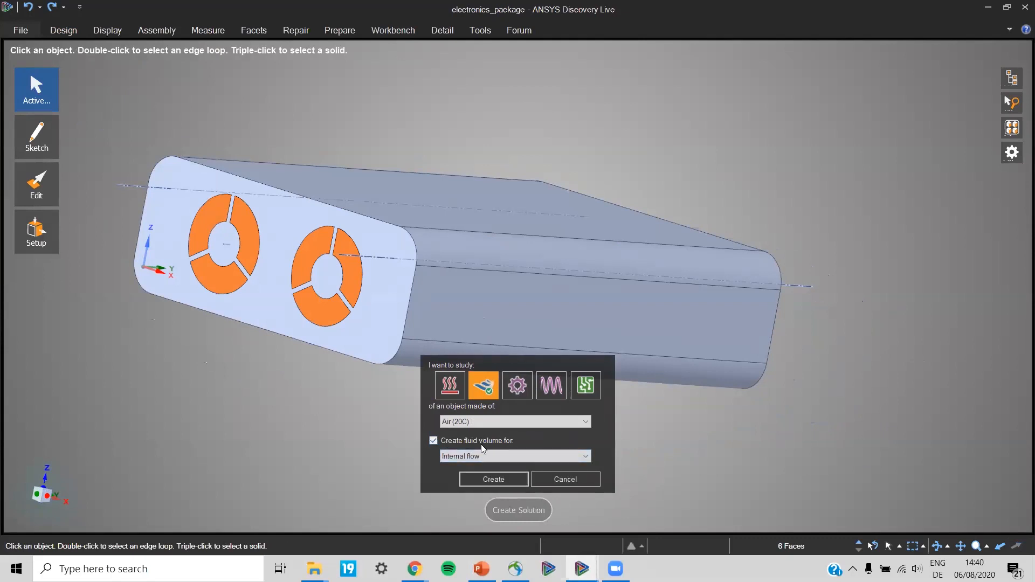
pyautogui.click(492, 479)
pyautogui.moveTo(89, 211)
pyautogui.click(36, 87)
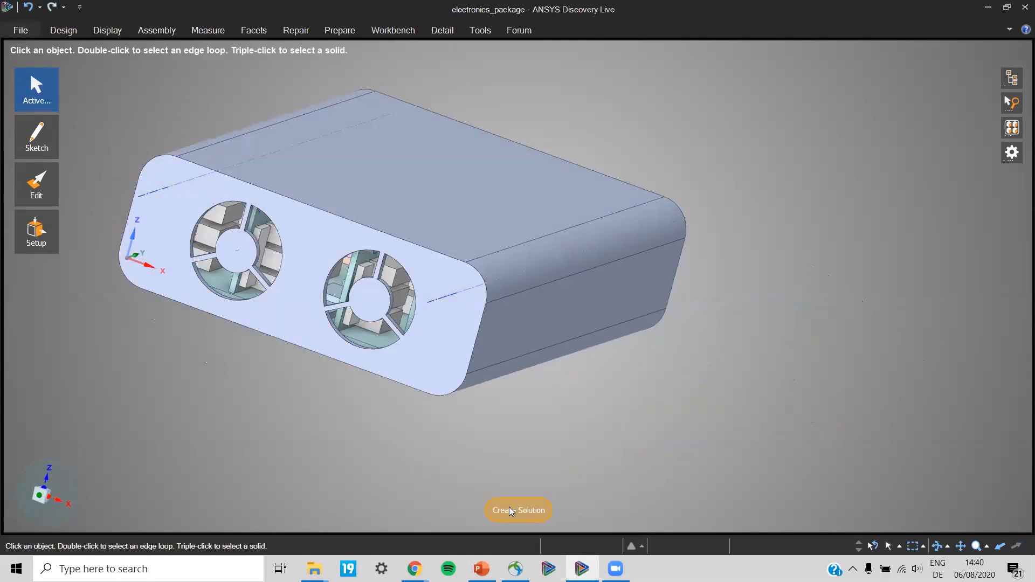
pyautogui.click(509, 507)
pyautogui.click(485, 420)
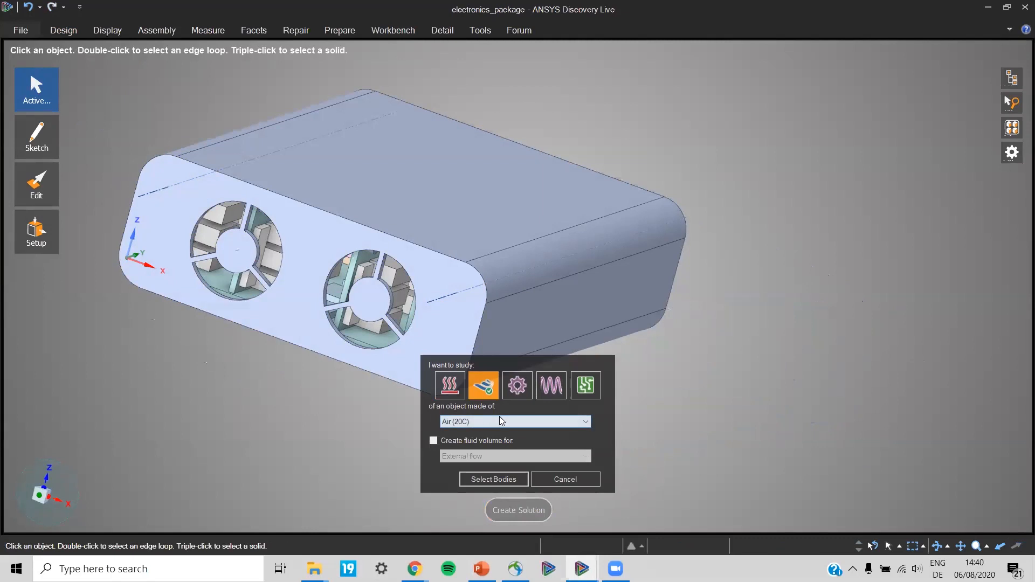
pyautogui.click(500, 418)
pyautogui.click(753, 318)
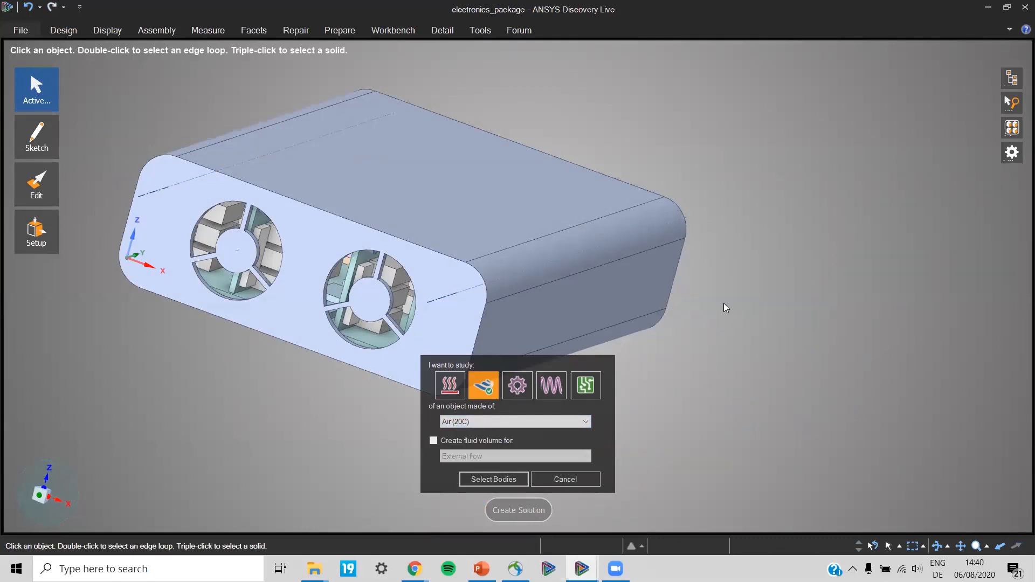
pyautogui.click(569, 481)
pyautogui.moveTo(703, 310); pyautogui.dragTo(712, 292, button='middle')
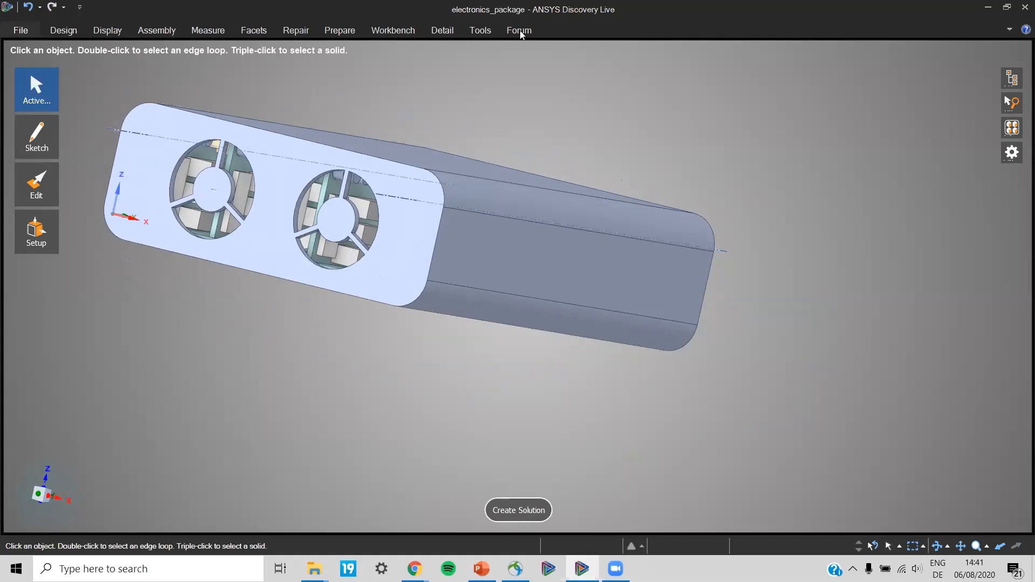
pyautogui.moveTo(638, 130); pyautogui.dragTo(629, 130, button='middle')
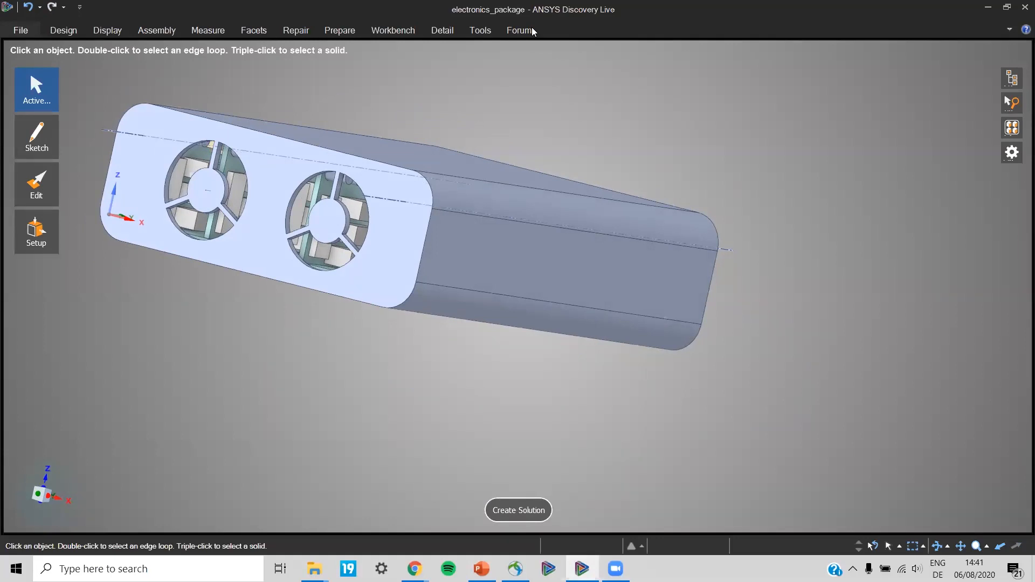
pyautogui.click(656, 286)
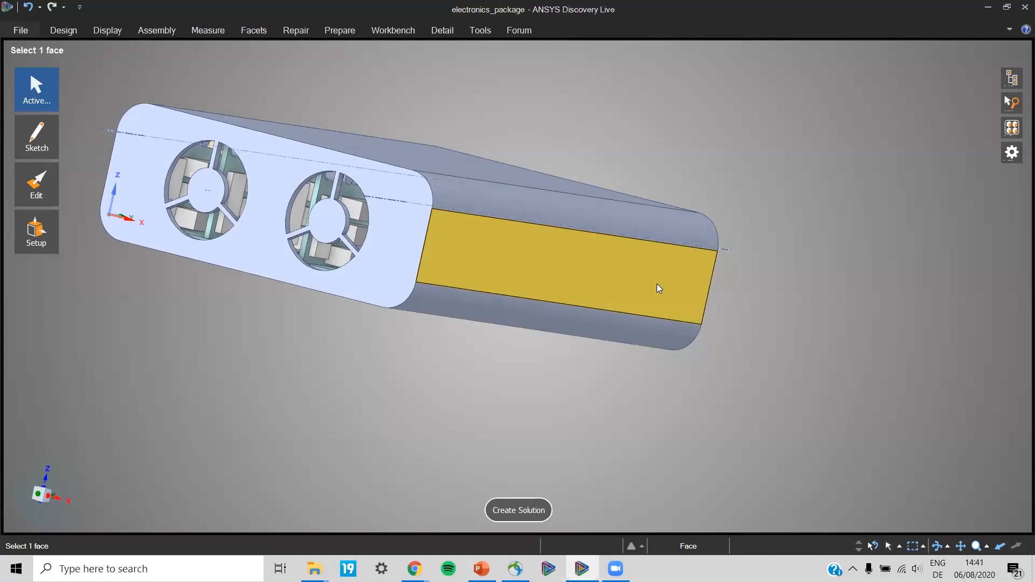
pyautogui.press('Escape')
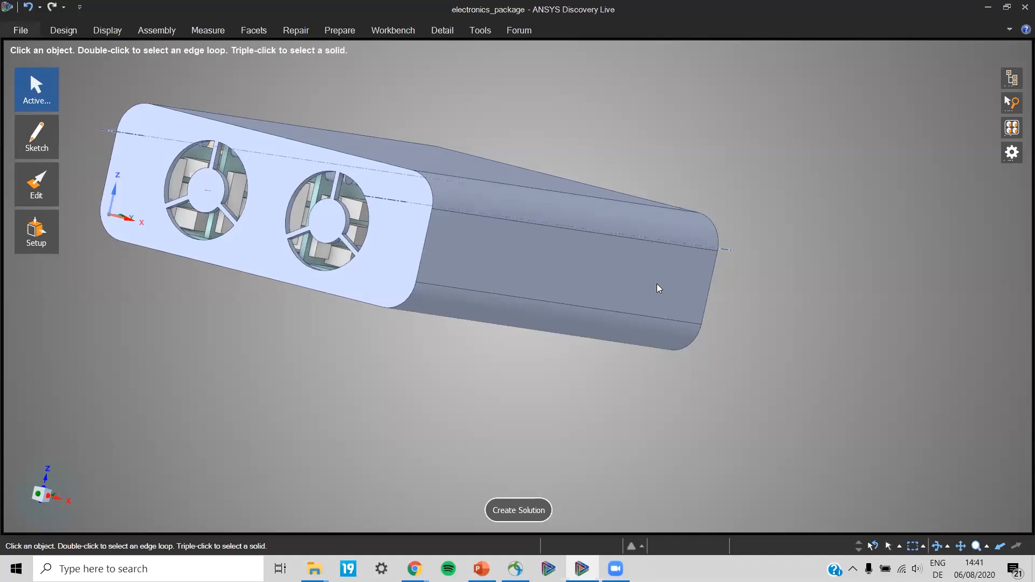
pyautogui.click(351, 301)
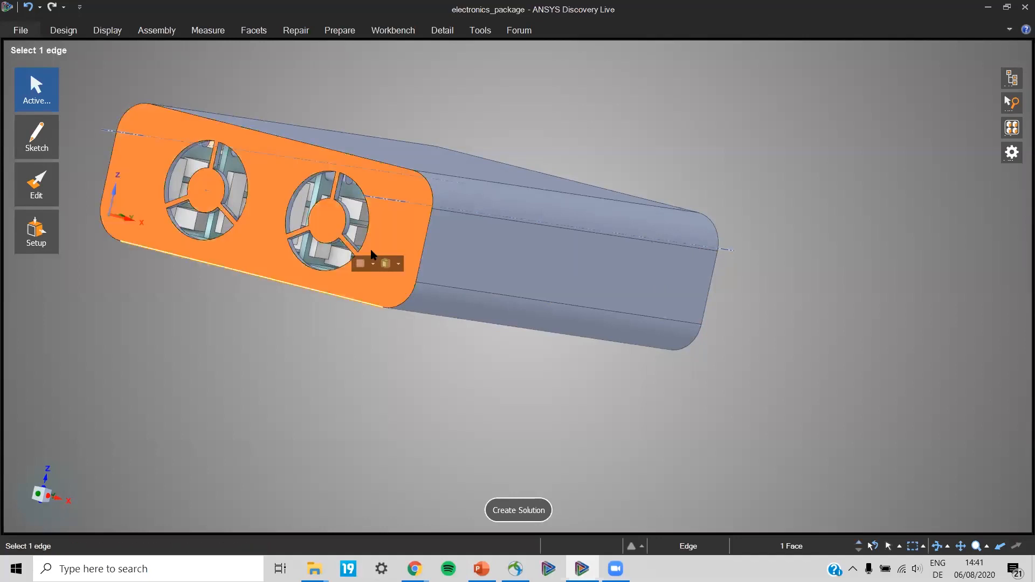
pyautogui.click(672, 166)
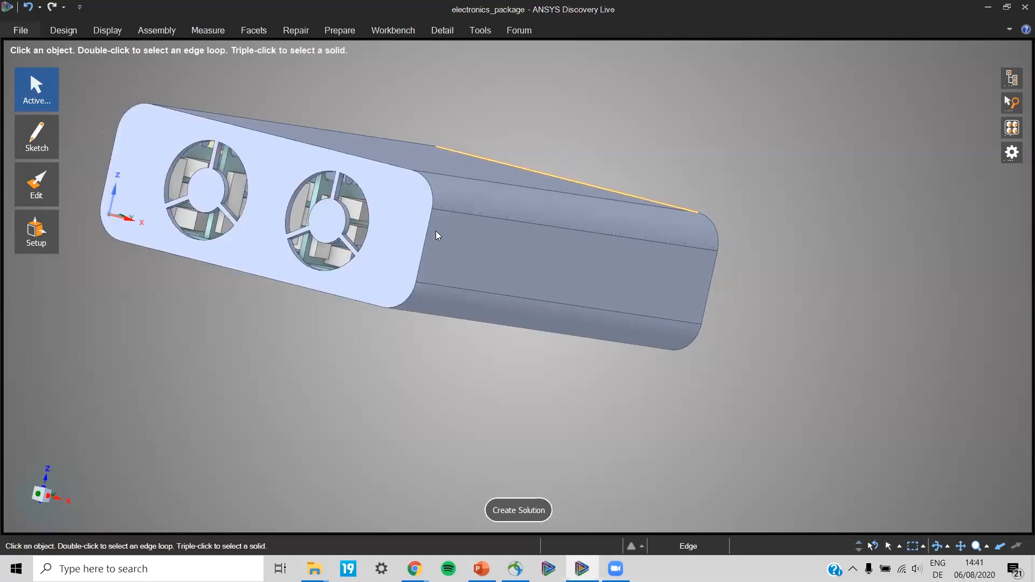
pyautogui.moveTo(713, 128)
pyautogui.mouseDown(button='middle')
pyautogui.moveTo(654, 136)
pyautogui.moveTo(693, 120)
pyautogui.moveTo(695, 158)
pyautogui.mouseUp(button='middle')
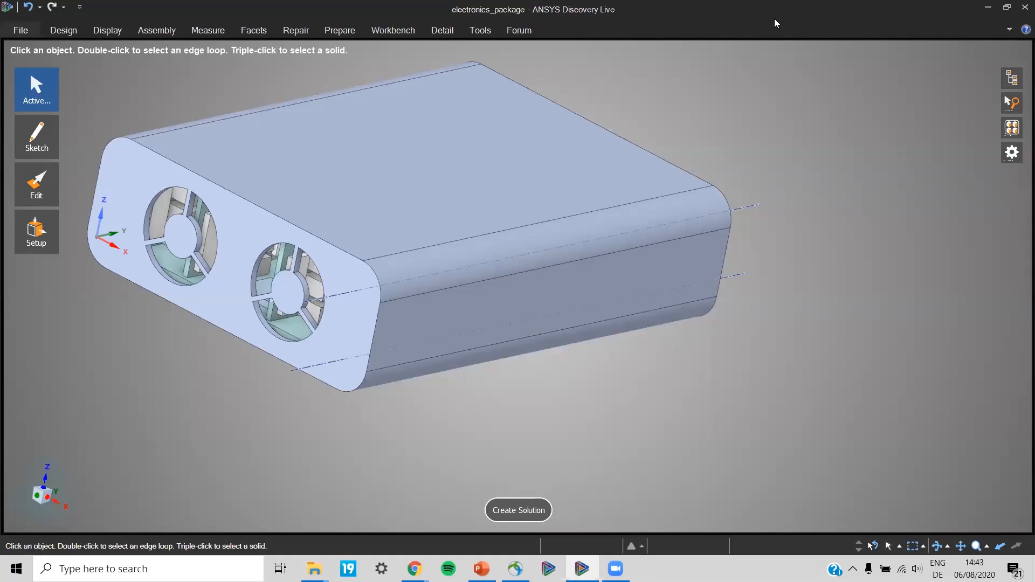
pyautogui.click(654, 161)
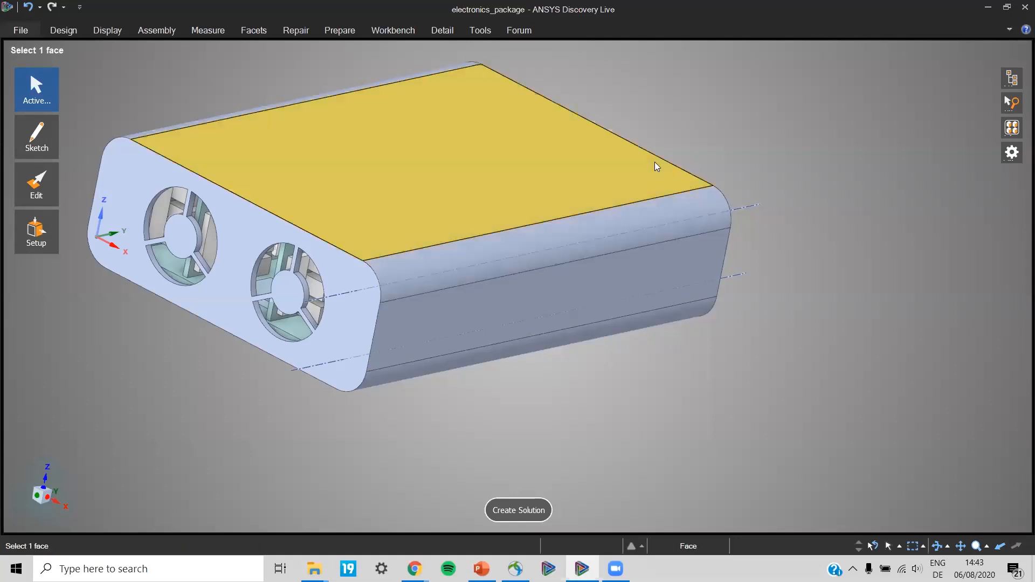
pyautogui.click(741, 127)
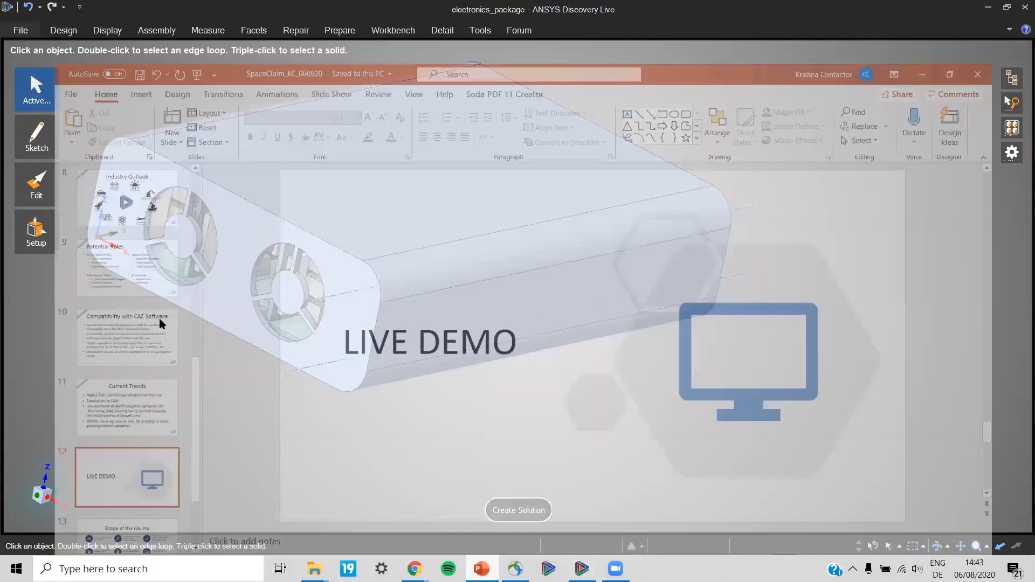
# Browse the presentation's Current Trends slide and go back to the More Applications slide.
pyautogui.click(165, 403)
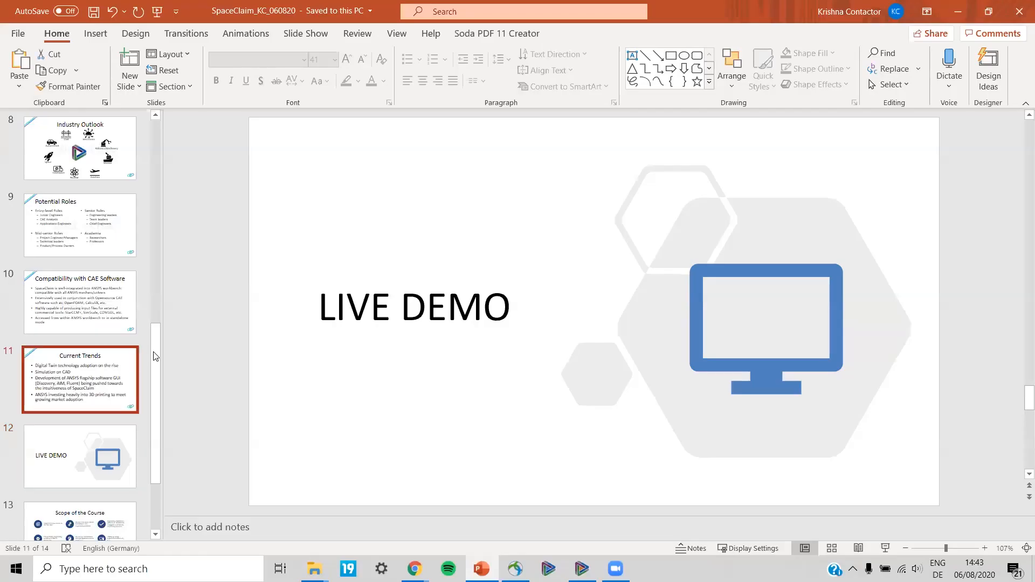
pyautogui.moveTo(155, 356); pyautogui.dragTo(124, 222)
pyautogui.scroll(3, 108, 270)
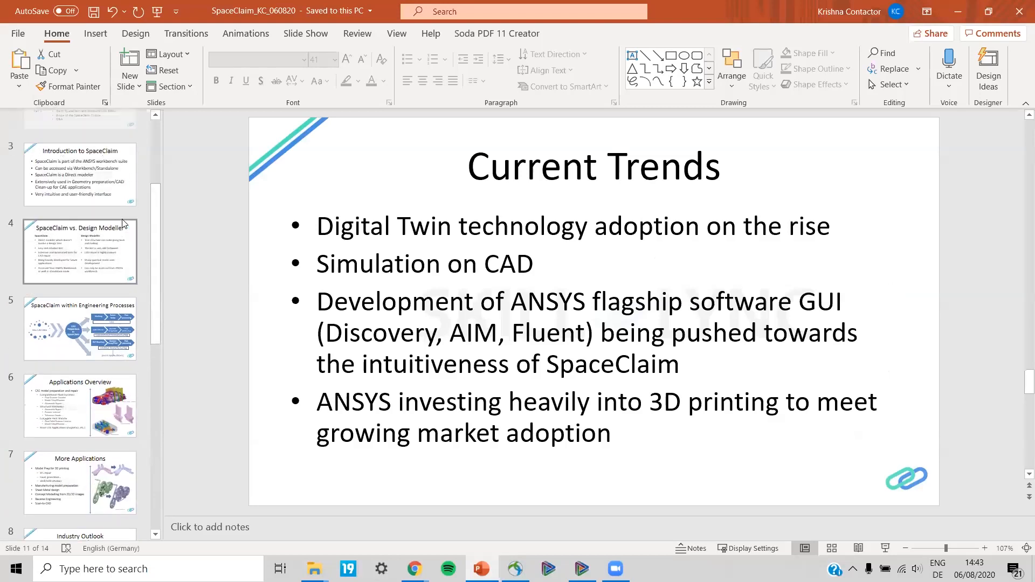
pyautogui.scroll(-4, 97, 377)
pyautogui.click(96, 409)
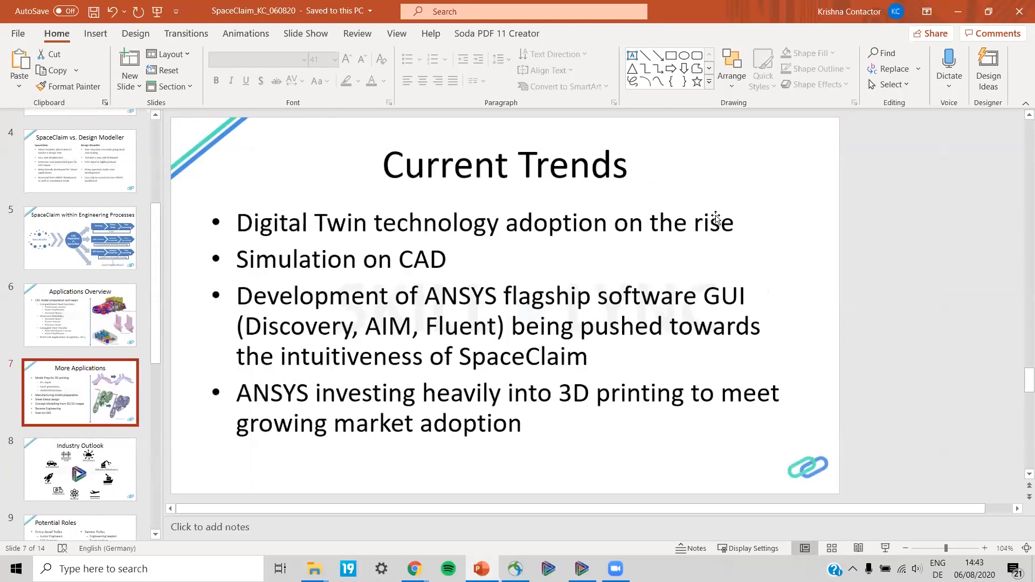
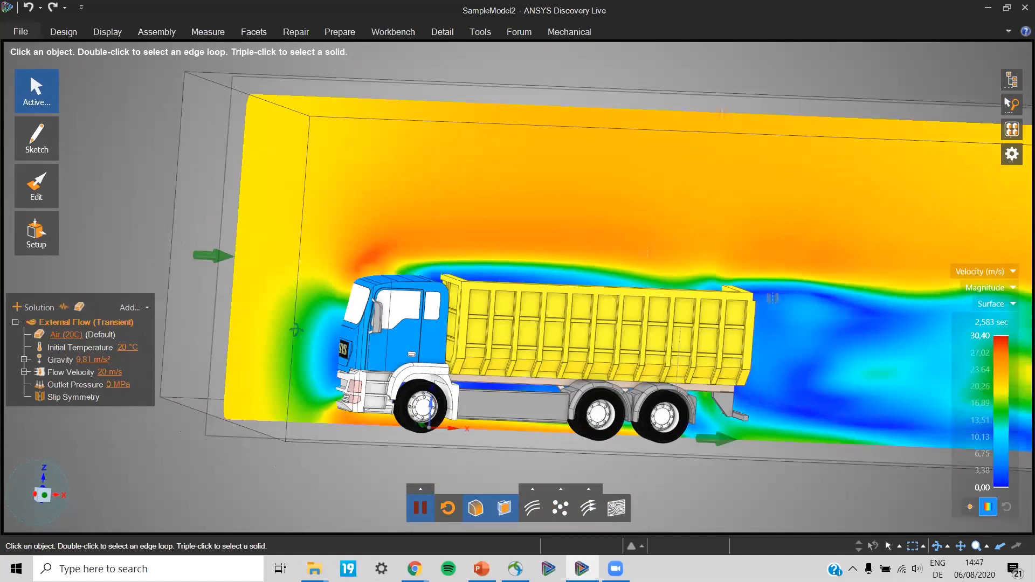
# Switch to the SampleModel2 truck simulation and review its external flow's initial temperature and flow velocity conditions.
pyautogui.moveTo(1010, 172); pyautogui.dragTo(1017, 187, button='middle')
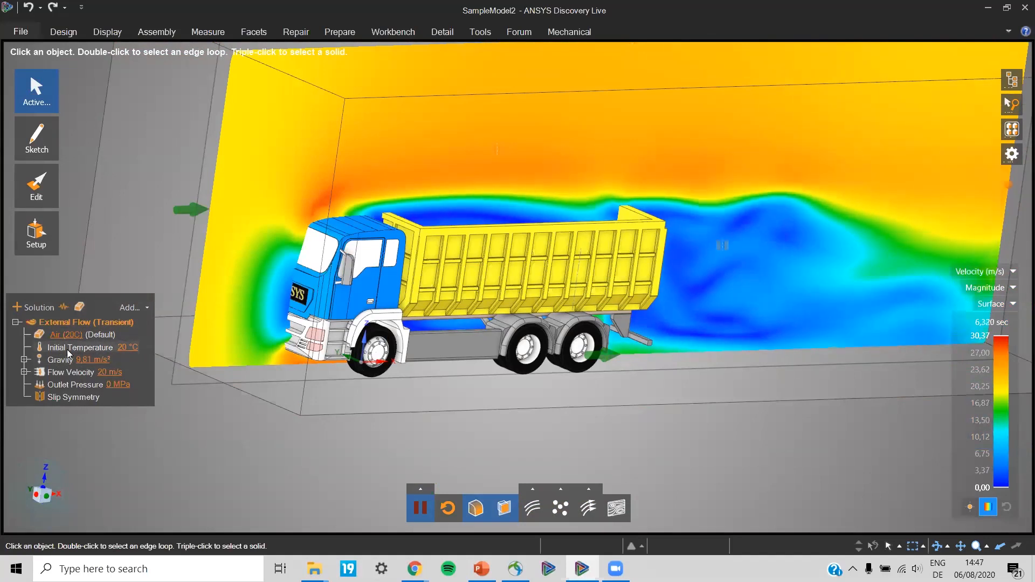
pyautogui.click(134, 350)
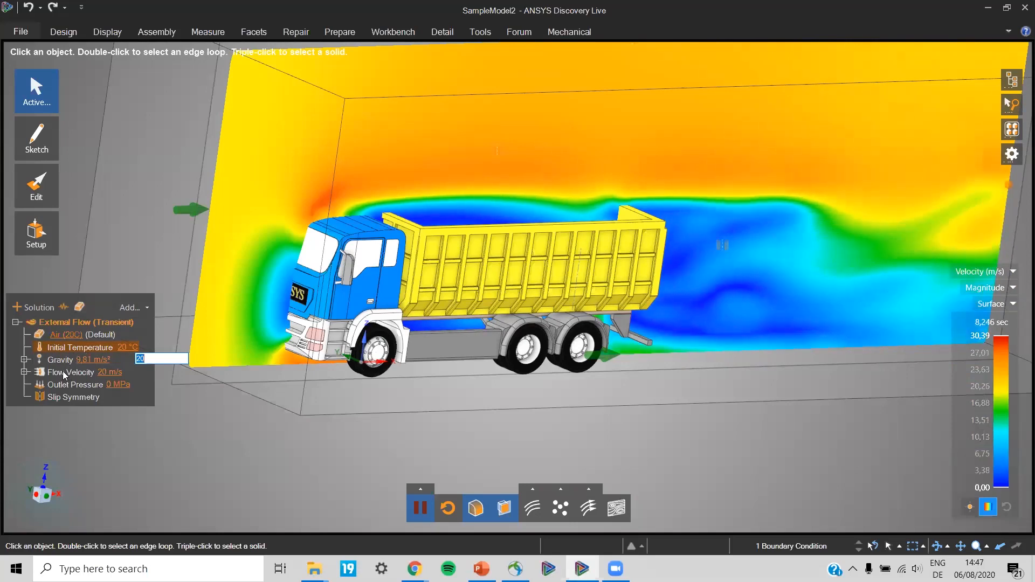
pyautogui.click(68, 373)
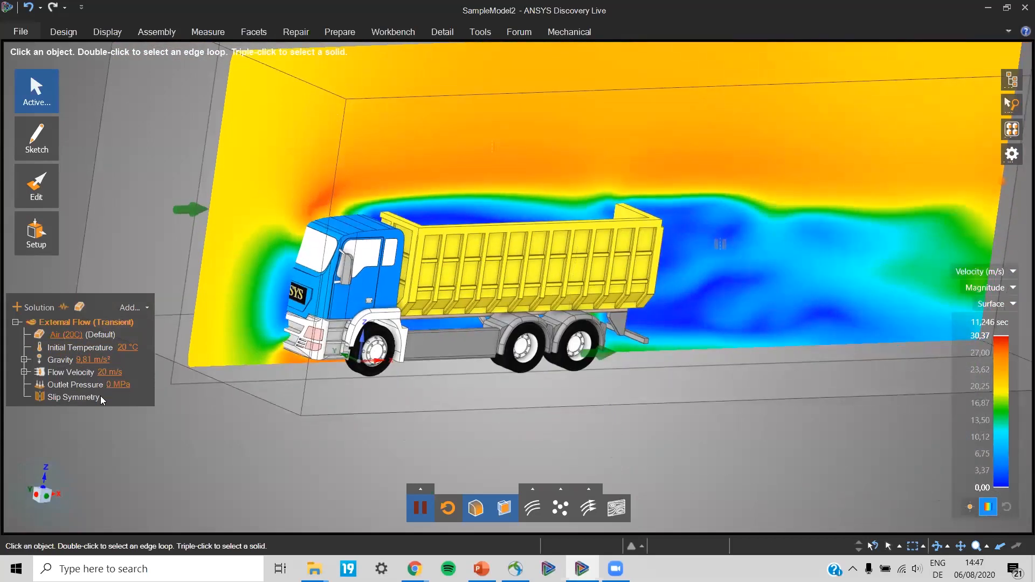
pyautogui.moveTo(246, 411)
pyautogui.mouseDown(button='middle')
pyautogui.moveTo(252, 427)
pyautogui.moveTo(238, 427)
pyautogui.mouseUp(button='middle')
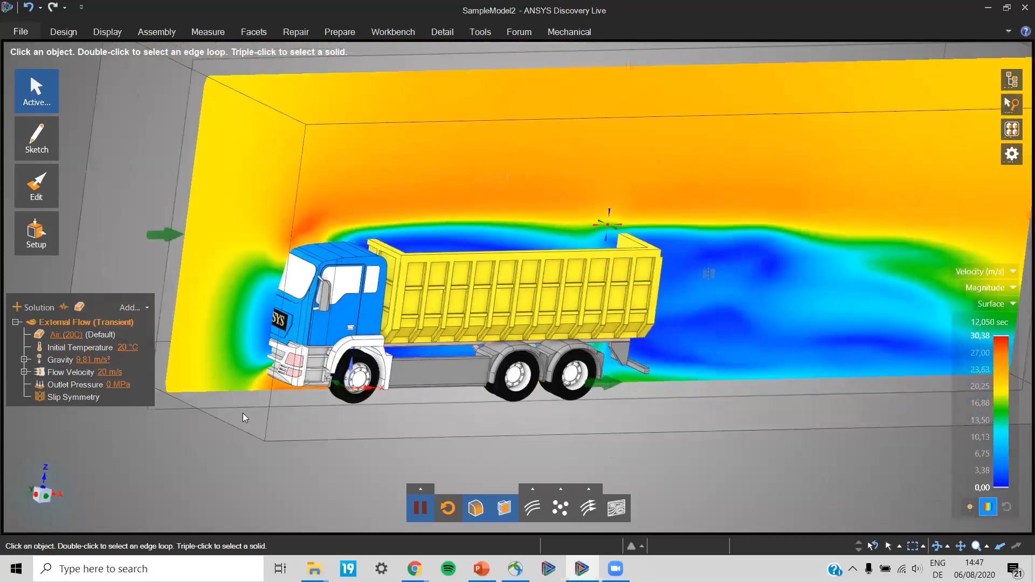
# Start the Move tool and select the truck's bodies with a selection window over its rear half.
pyautogui.click(437, 367)
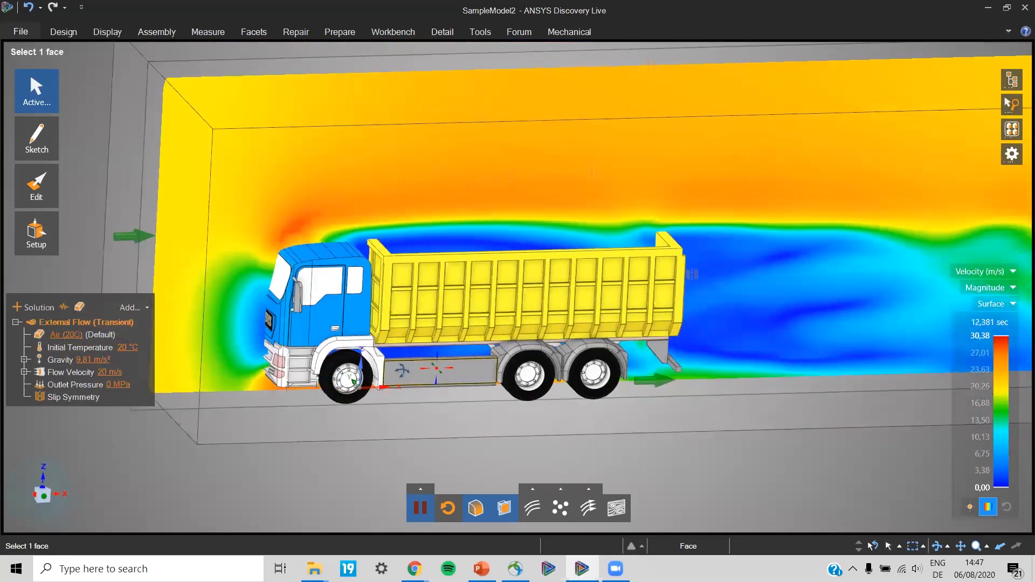
pyautogui.click(515, 339)
pyautogui.moveTo(515, 339); pyautogui.dragTo(512, 291, button='middle')
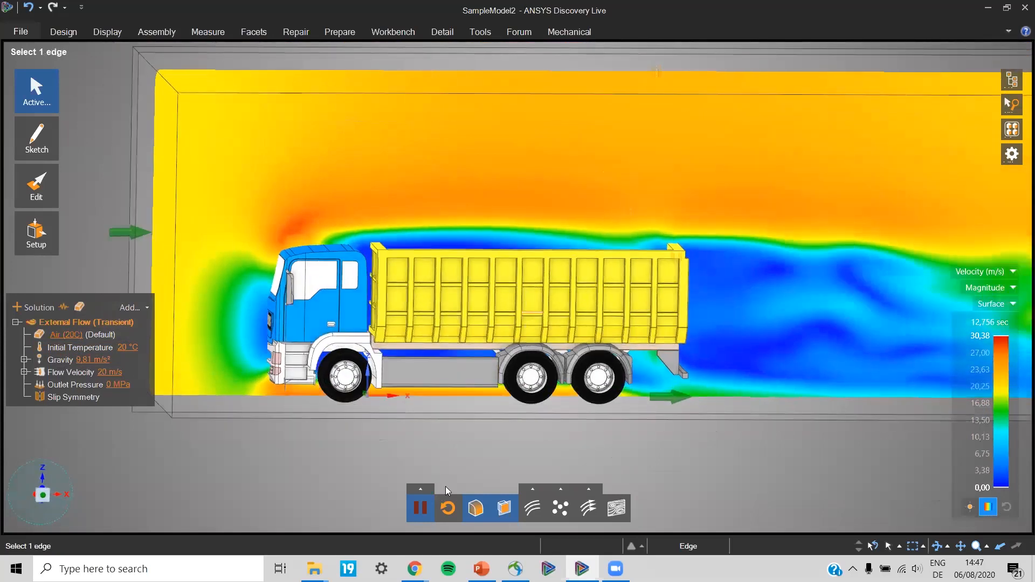
pyautogui.click(43, 494)
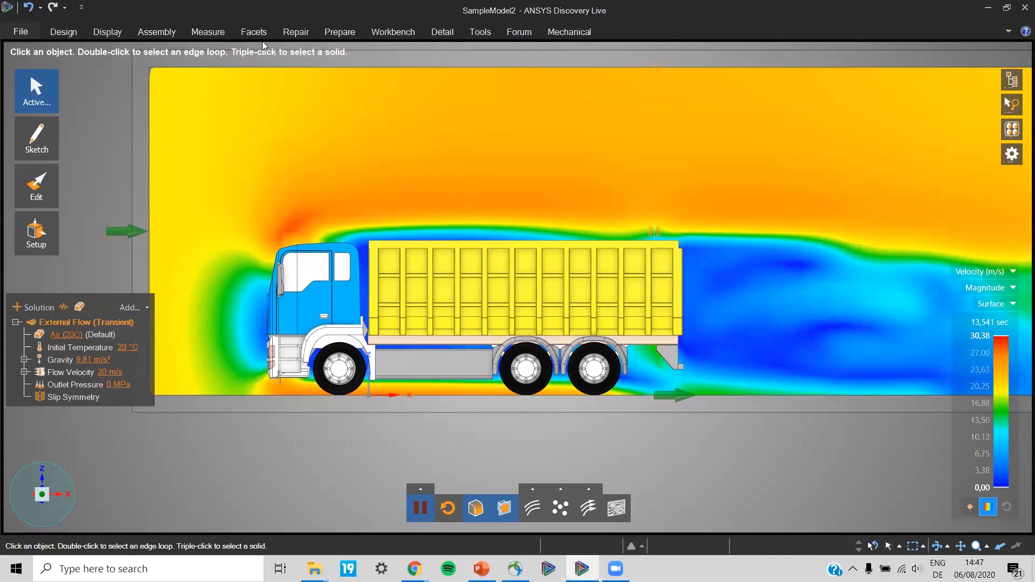
pyautogui.click(100, 36)
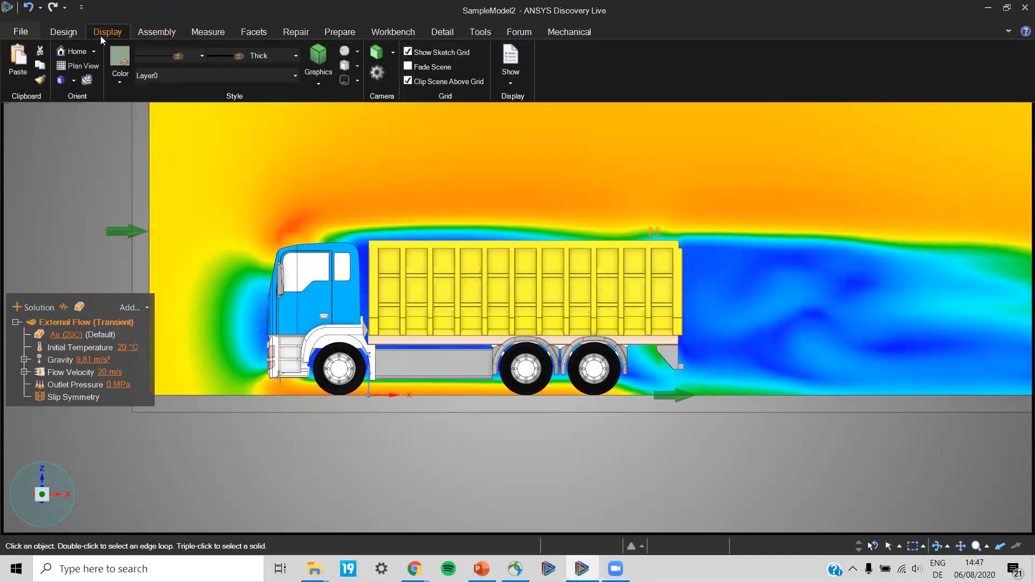
pyautogui.click(63, 32)
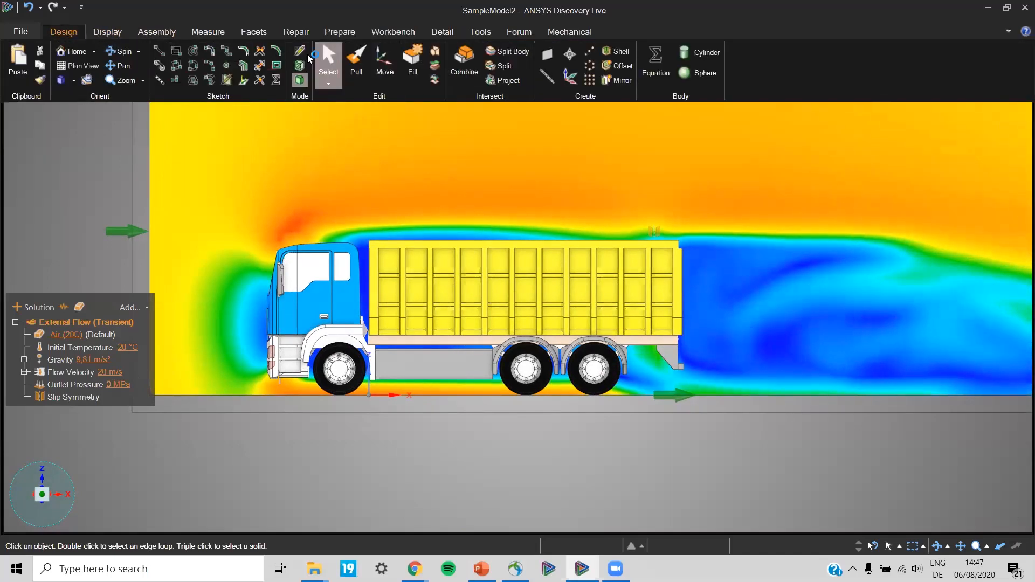
pyautogui.click(484, 249)
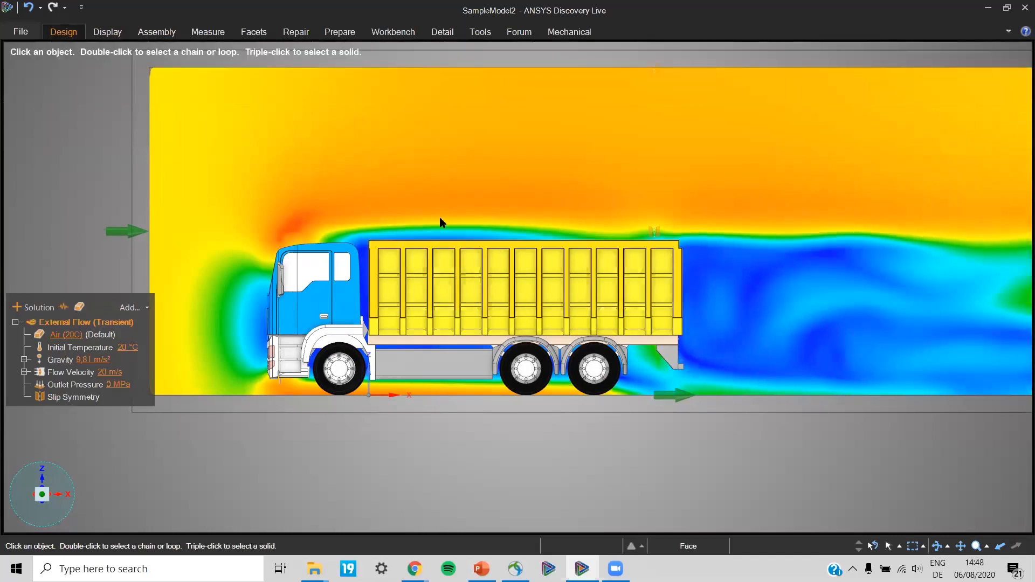
pyautogui.click(460, 256)
pyautogui.moveTo(749, 404); pyautogui.dragTo(757, 410)
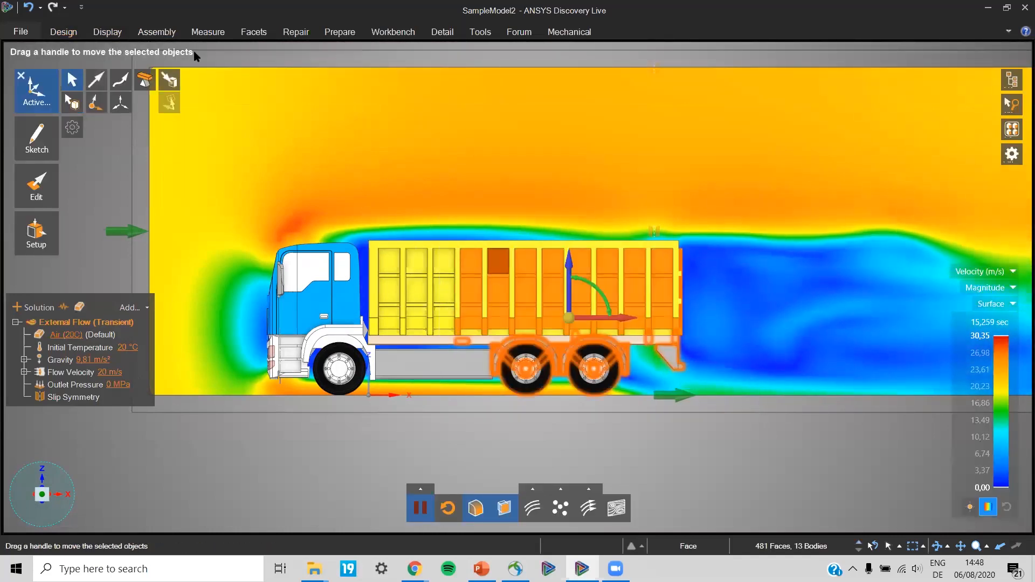
# Move the selected truck about 3280 mm downstream along the X axis and clear the selection.
pyautogui.click(97, 34)
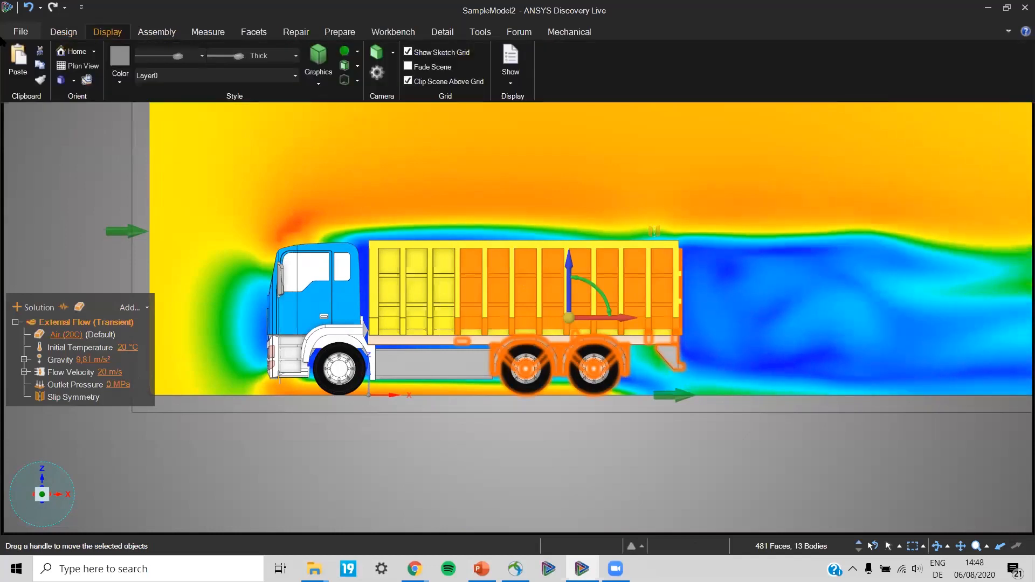
pyautogui.click(62, 33)
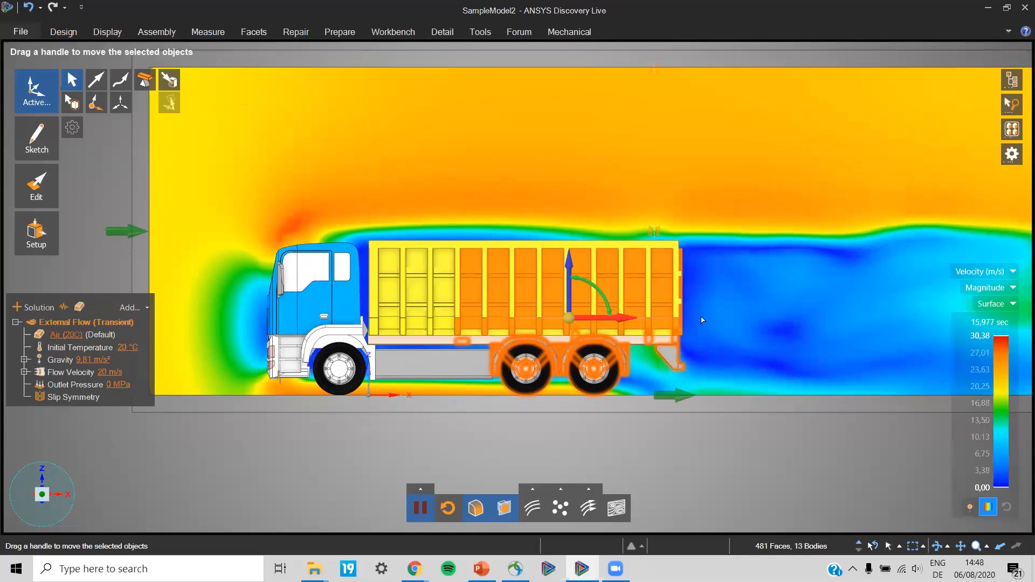
pyautogui.moveTo(595, 318); pyautogui.dragTo(760, 316)
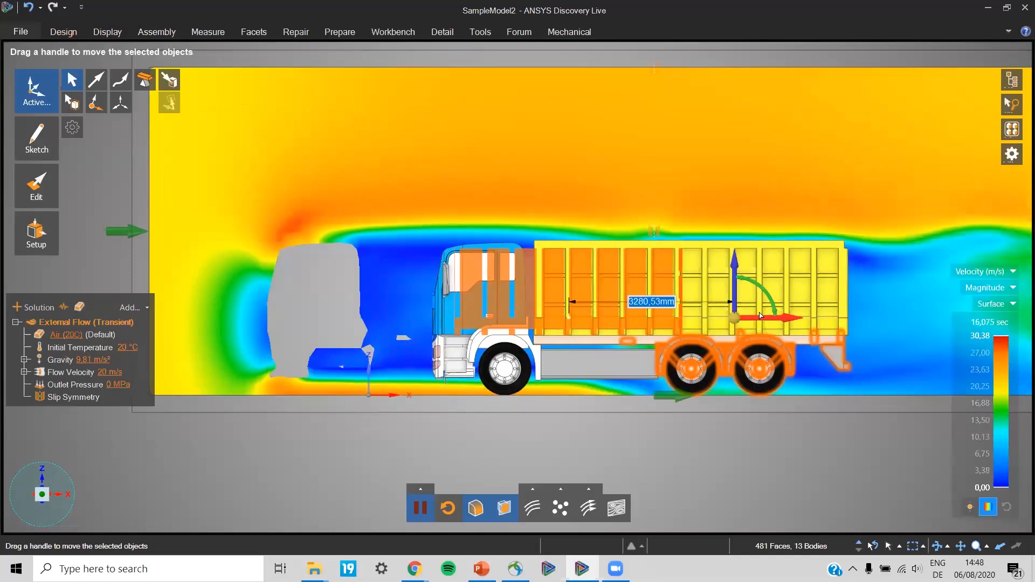
pyautogui.click(775, 415)
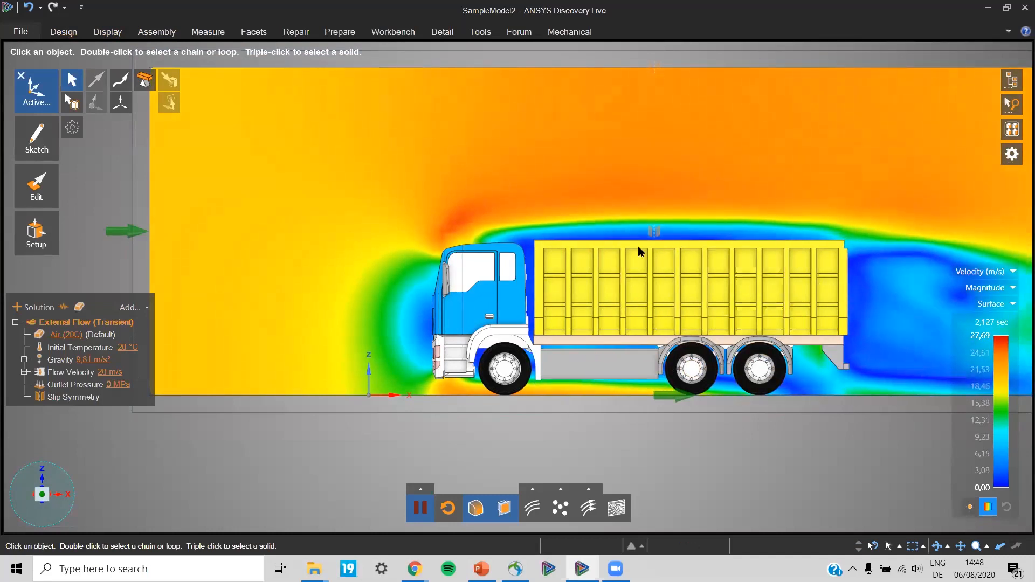
# Reselect the truck's bodies and move them back upstream along the X axis toward the flow inlet.
pyautogui.moveTo(630, 188); pyautogui.dragTo(893, 430)
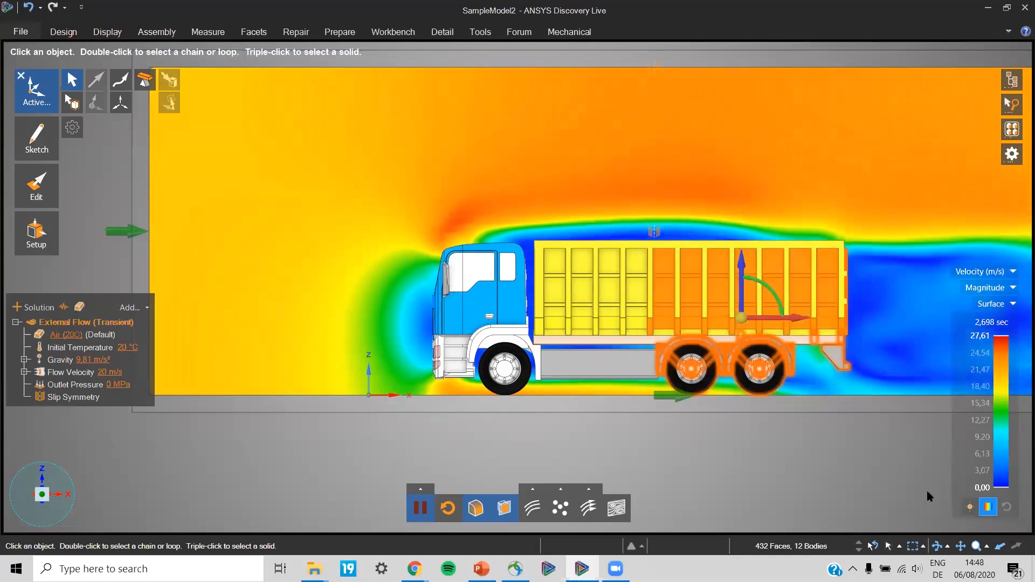
pyautogui.click(900, 546)
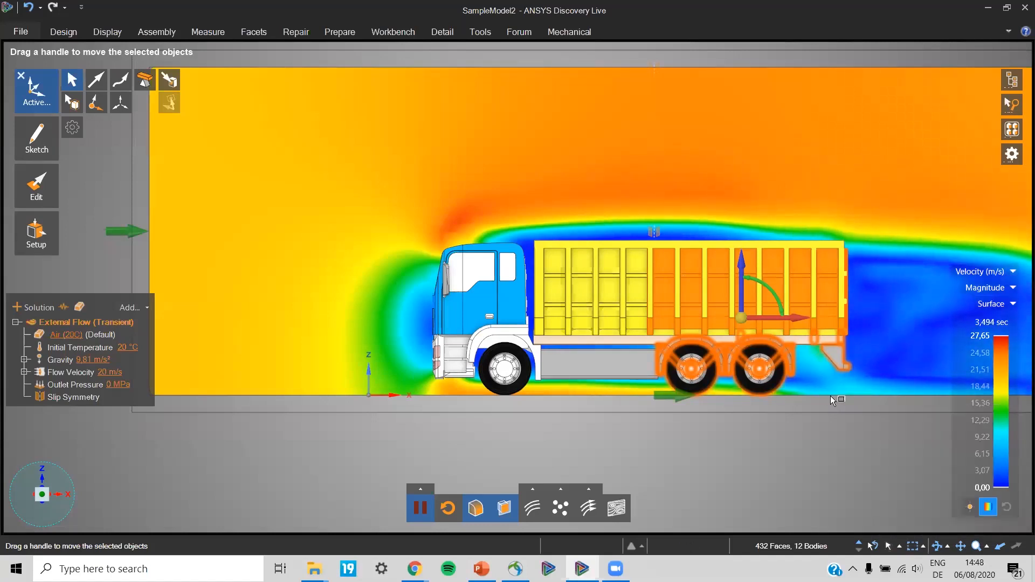
pyautogui.moveTo(913, 439); pyautogui.dragTo(913, 440)
pyautogui.moveTo(796, 318); pyautogui.dragTo(734, 330)
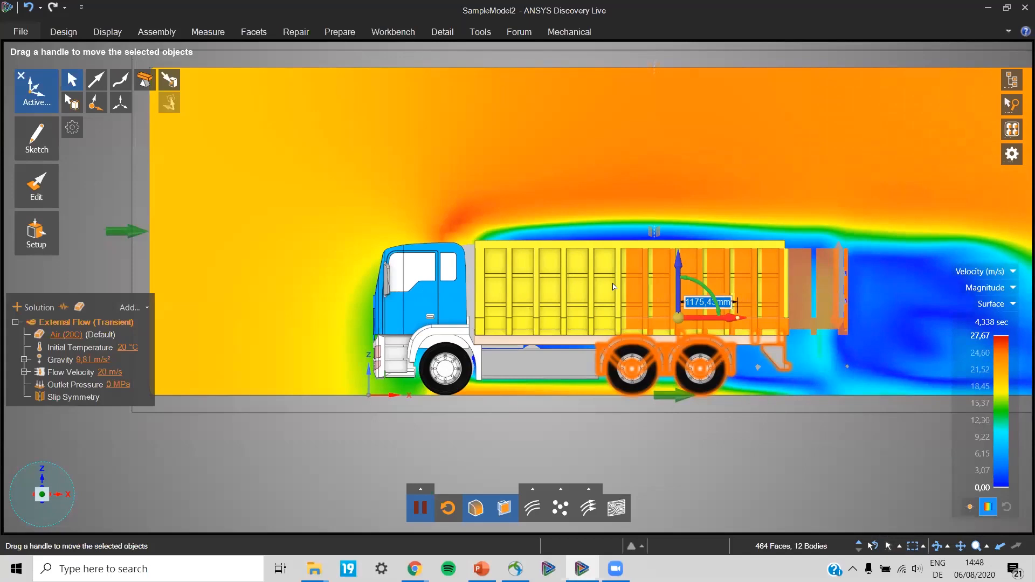
pyautogui.moveTo(613, 286); pyautogui.dragTo(648, 273)
pyautogui.click(694, 421)
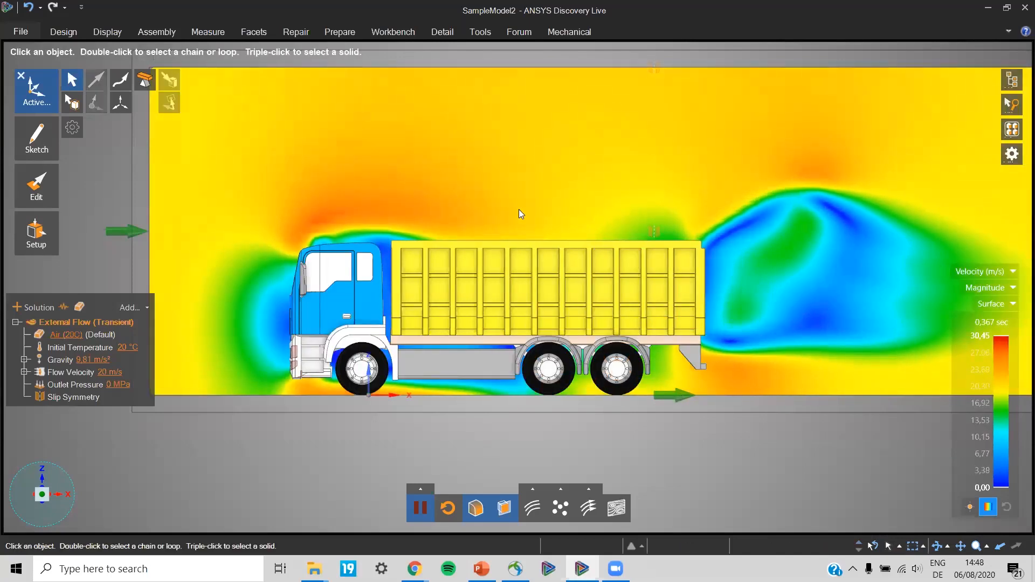
# Pull the inner face of the cargo bed's rear wall about 1285 mm toward the cab.
pyautogui.moveTo(578, 240); pyautogui.dragTo(591, 315, button='middle')
pyautogui.click(681, 225)
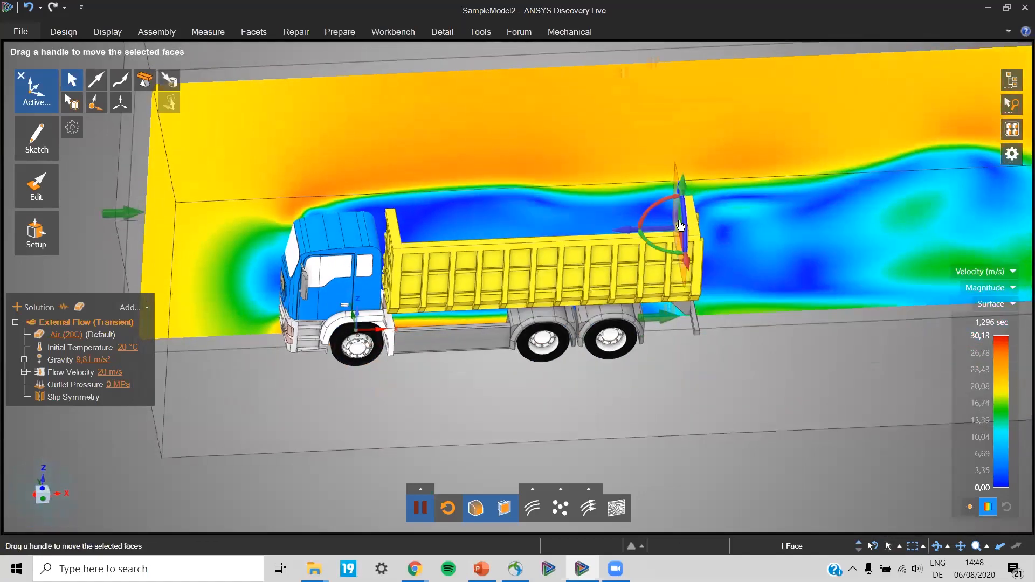
pyautogui.click(63, 32)
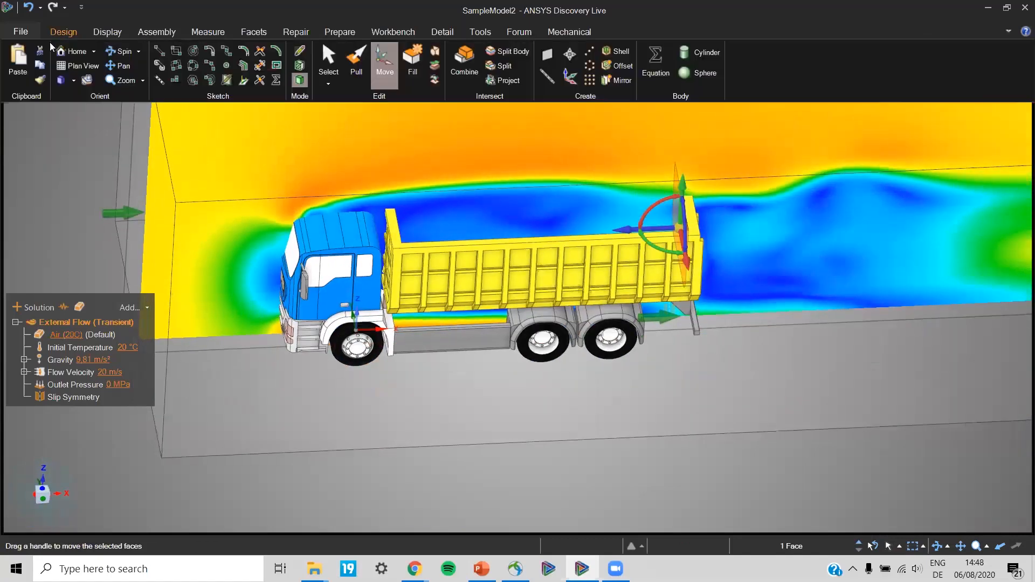
pyautogui.click(355, 58)
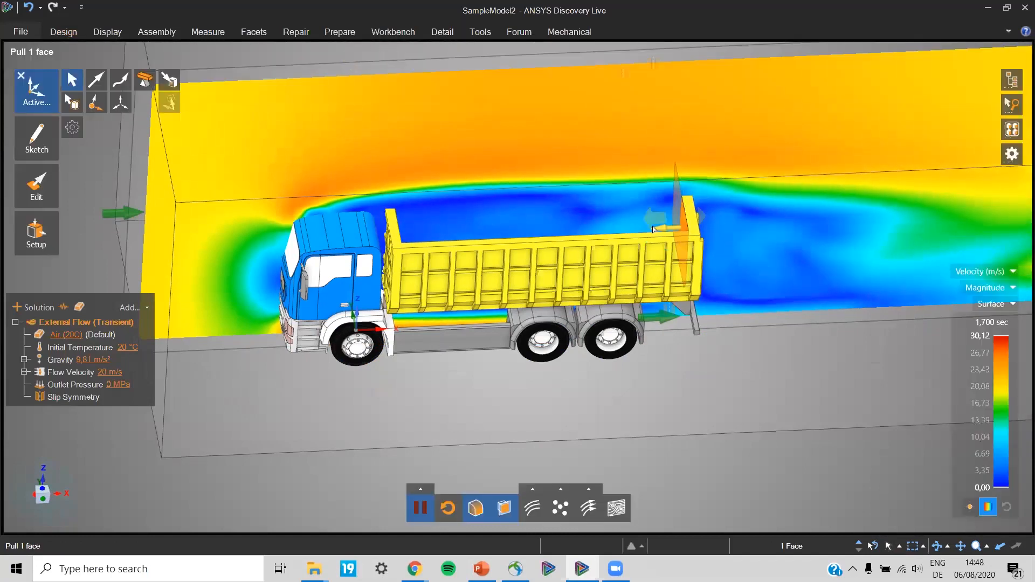
pyautogui.moveTo(583, 231)
pyautogui.mouseDown()
pyautogui.moveTo(616, 222)
pyautogui.moveTo(587, 220)
pyautogui.mouseUp()
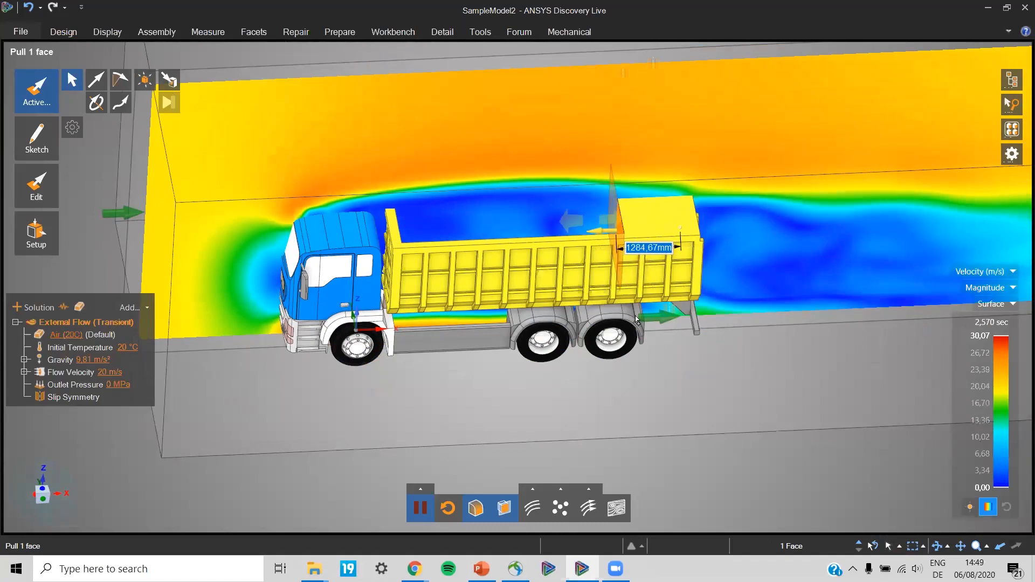
pyautogui.click(642, 401)
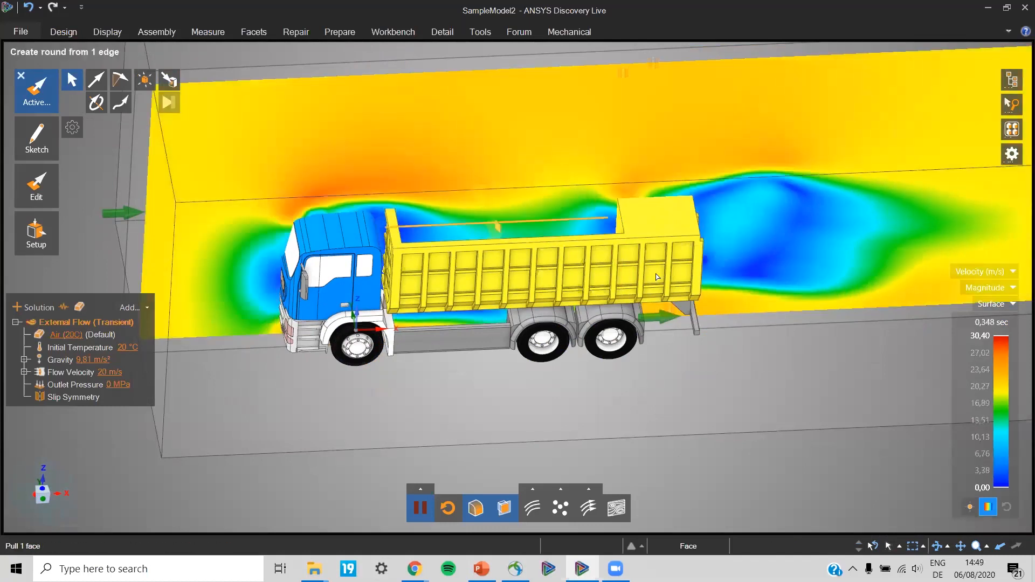
# Display streamlines and the LIC flow texture around the truck, and hide the streamlines again.
pyautogui.moveTo(694, 398)
pyautogui.mouseDown(button='middle')
pyautogui.moveTo(646, 450)
pyautogui.moveTo(644, 441)
pyautogui.mouseUp(button='middle')
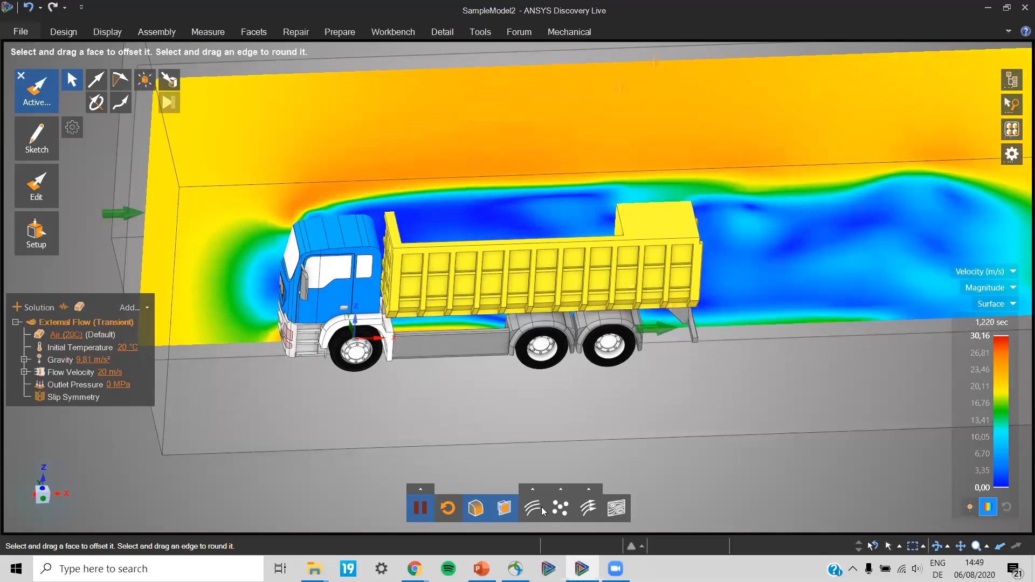
pyautogui.click(532, 509)
pyautogui.moveTo(671, 424); pyautogui.dragTo(611, 508, button='middle')
pyautogui.moveTo(736, 396)
pyautogui.mouseDown(button='middle')
pyautogui.moveTo(735, 373)
pyautogui.moveTo(735, 399)
pyautogui.mouseUp(button='middle')
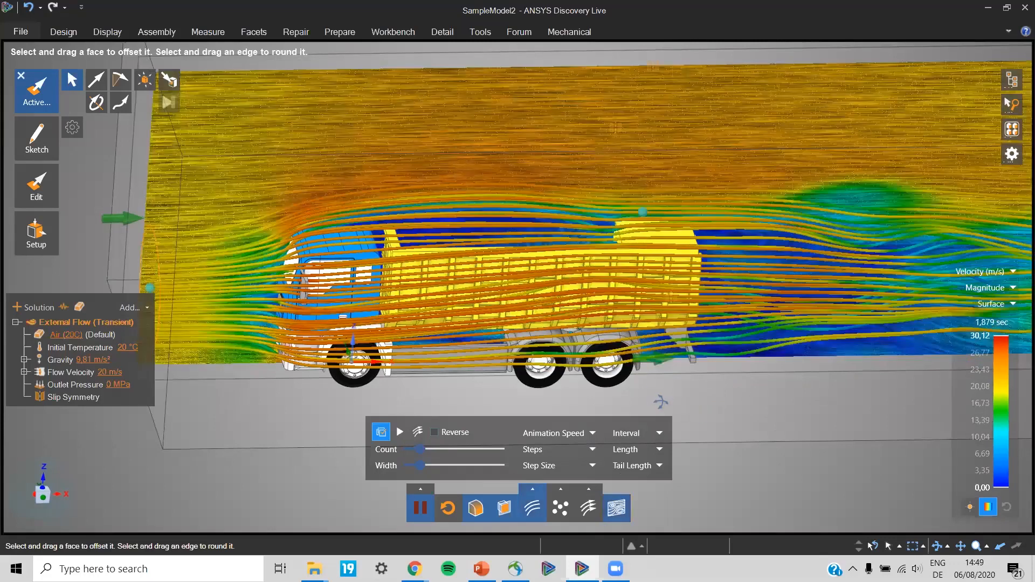
pyautogui.moveTo(661, 401); pyautogui.dragTo(521, 482, button='middle')
pyautogui.click(527, 507)
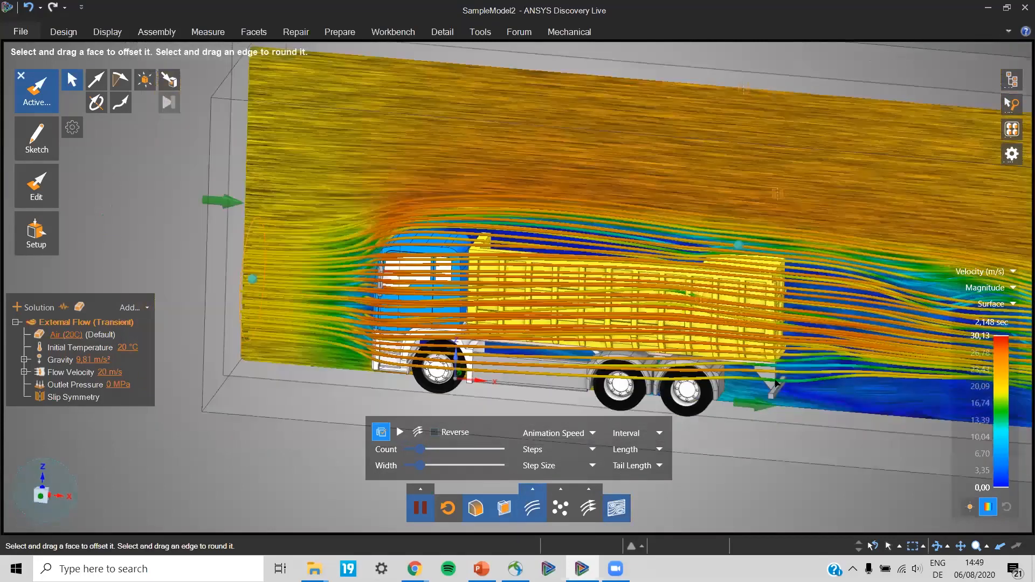
# Shift the flow result plane sideways from the truck's middle toward its outer side and inspect the offset section.
pyautogui.moveTo(786, 365); pyautogui.dragTo(759, 399, button='middle')
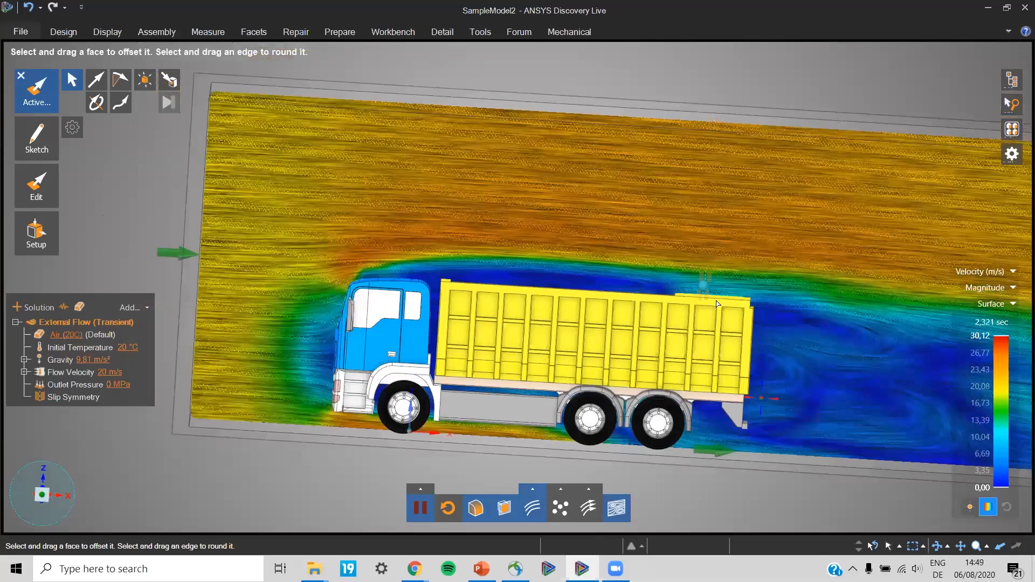
pyautogui.moveTo(781, 348); pyautogui.dragTo(669, 400, button='middle')
pyautogui.moveTo(329, 298); pyautogui.dragTo(227, 175, button='middle')
pyautogui.click(189, 85)
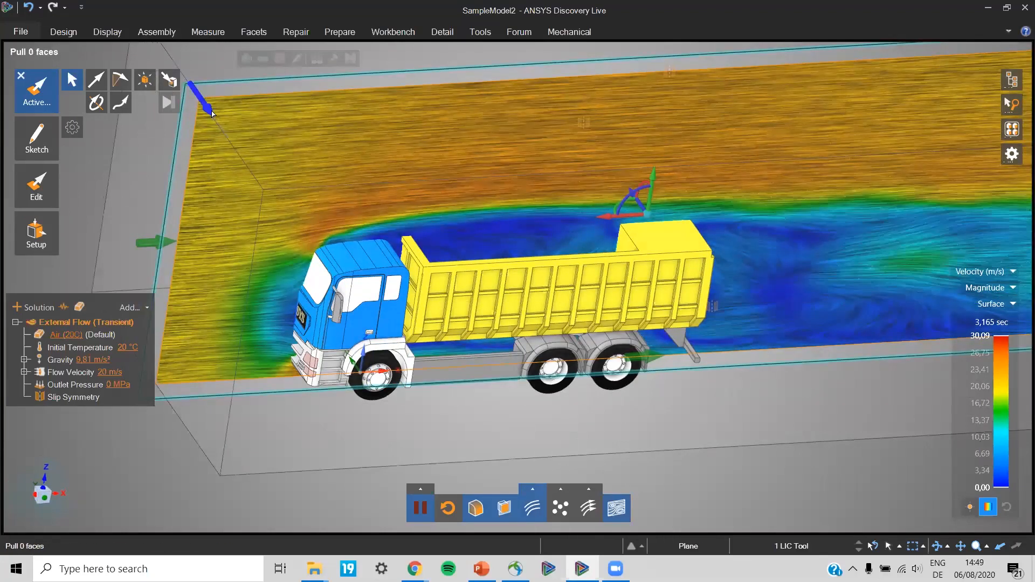
pyautogui.moveTo(249, 99); pyautogui.dragTo(336, 95)
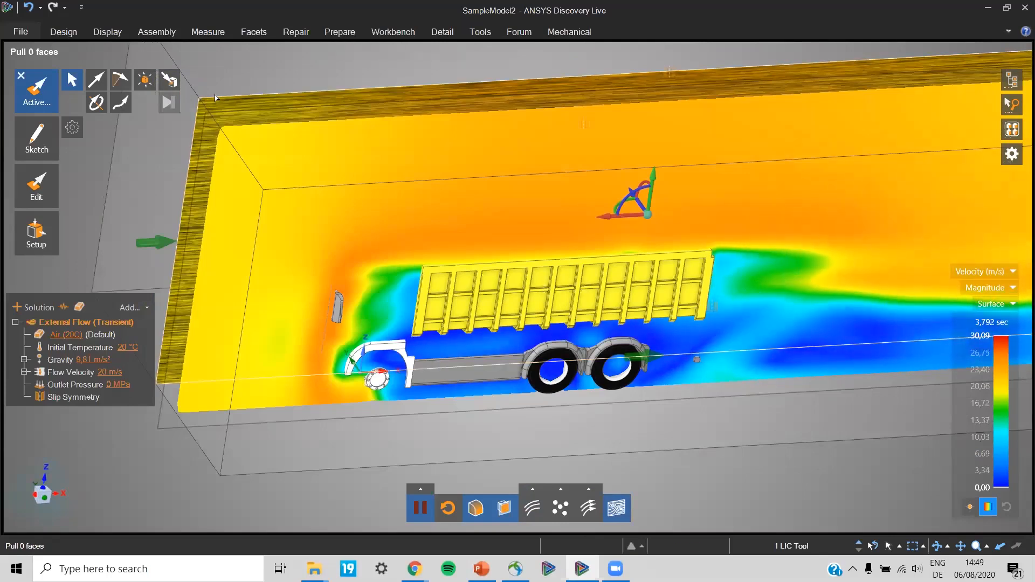
pyautogui.moveTo(215, 94); pyautogui.dragTo(192, 133, button='middle')
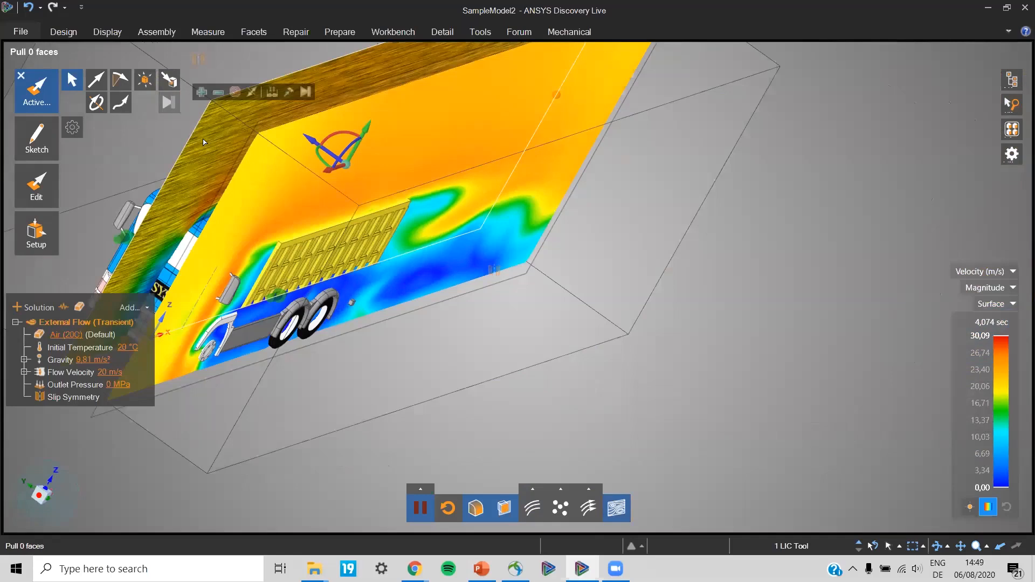
# Examine the offset velocity section and its LIC texture from above and from the truck's side.
pyautogui.moveTo(576, 250); pyautogui.dragTo(313, 165, button='middle')
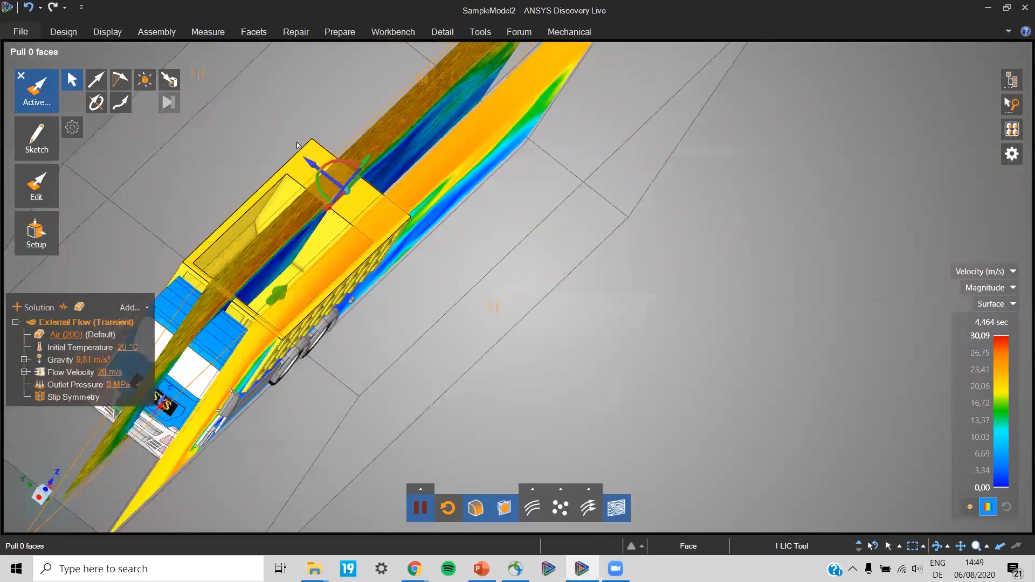
pyautogui.moveTo(519, 281); pyautogui.dragTo(406, 241, button='middle')
pyautogui.moveTo(503, 280); pyautogui.dragTo(305, 208, button='middle')
pyautogui.moveTo(528, 269); pyautogui.dragTo(353, 234, button='middle')
pyautogui.moveTo(377, 163); pyautogui.dragTo(358, 218, button='middle')
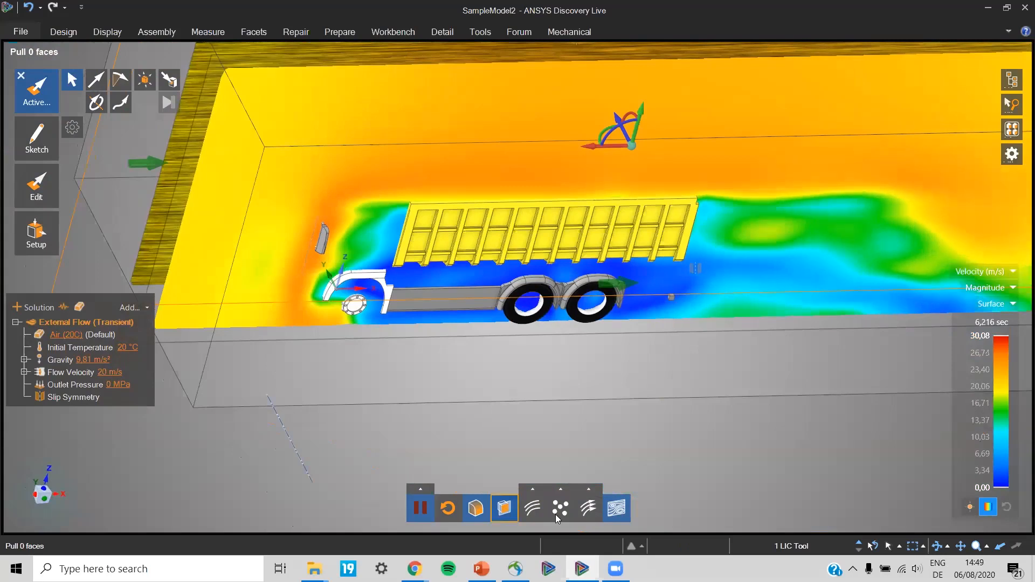
# Turn off the LIC texture and show plain velocity contours on the offset section beside the truck.
pyautogui.click(505, 509)
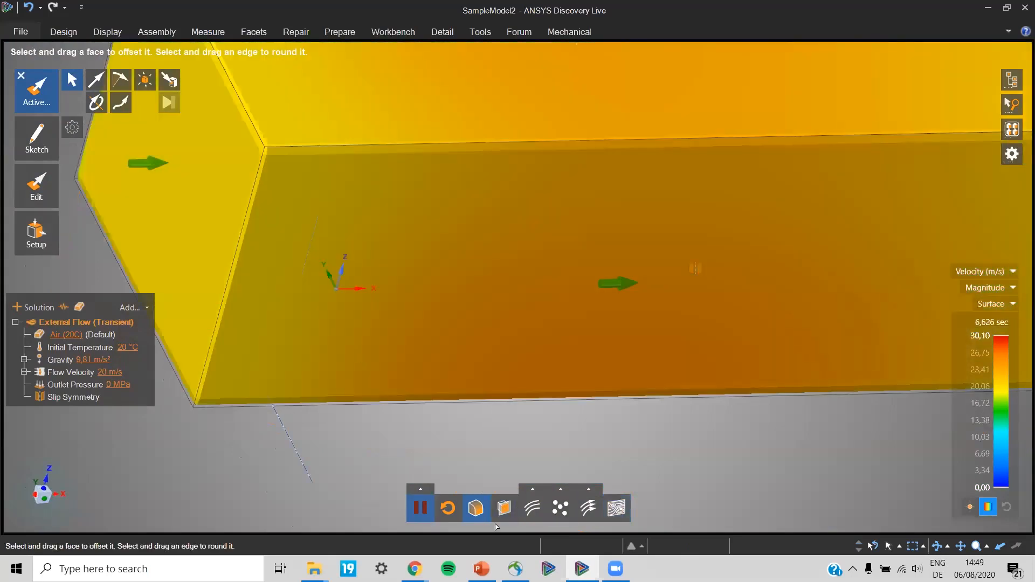
pyautogui.click(505, 508)
pyautogui.click(476, 508)
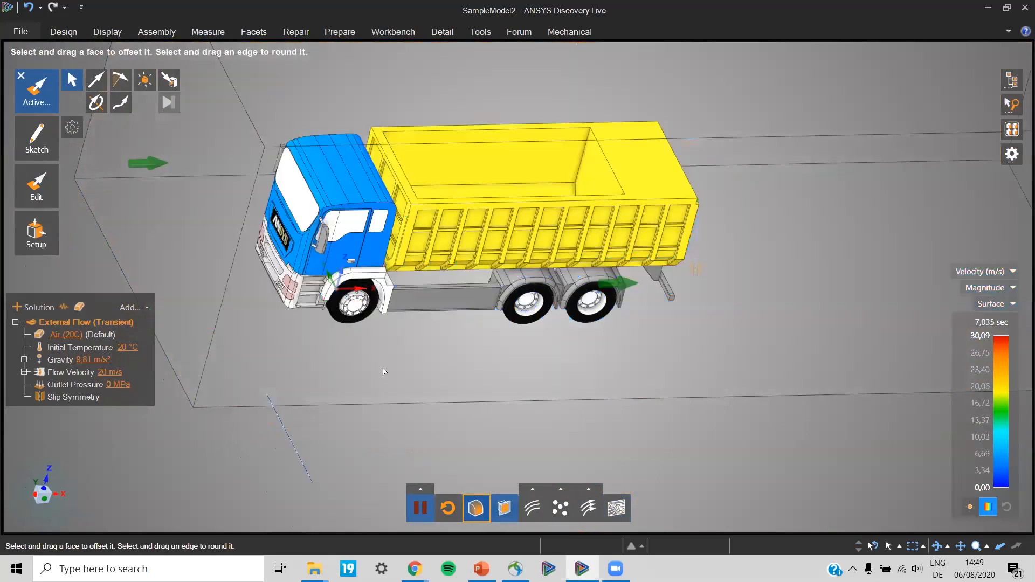
pyautogui.moveTo(347, 338); pyautogui.dragTo(345, 293, button='middle')
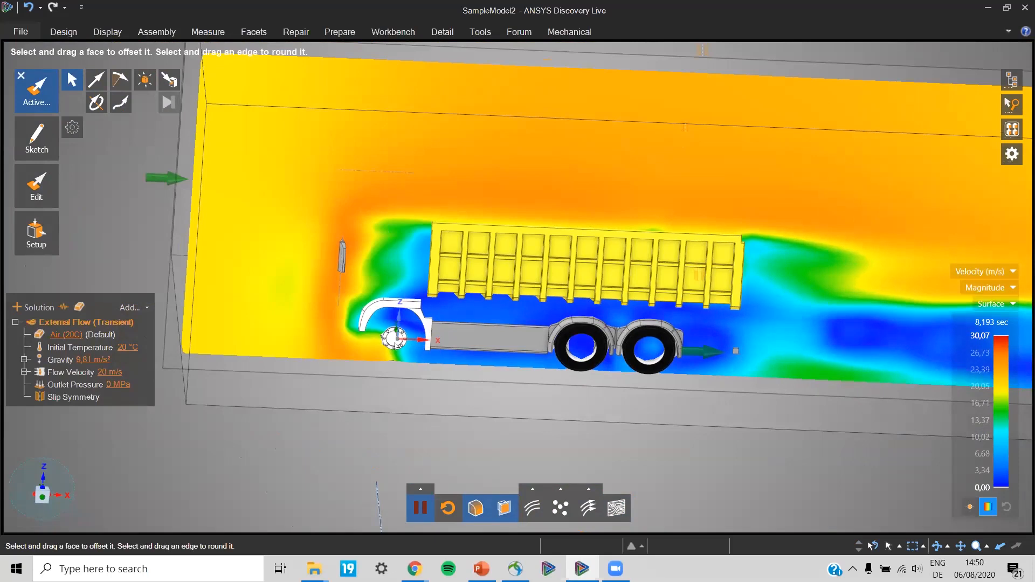
pyautogui.moveTo(395, 345); pyautogui.dragTo(395, 345, button='middle')
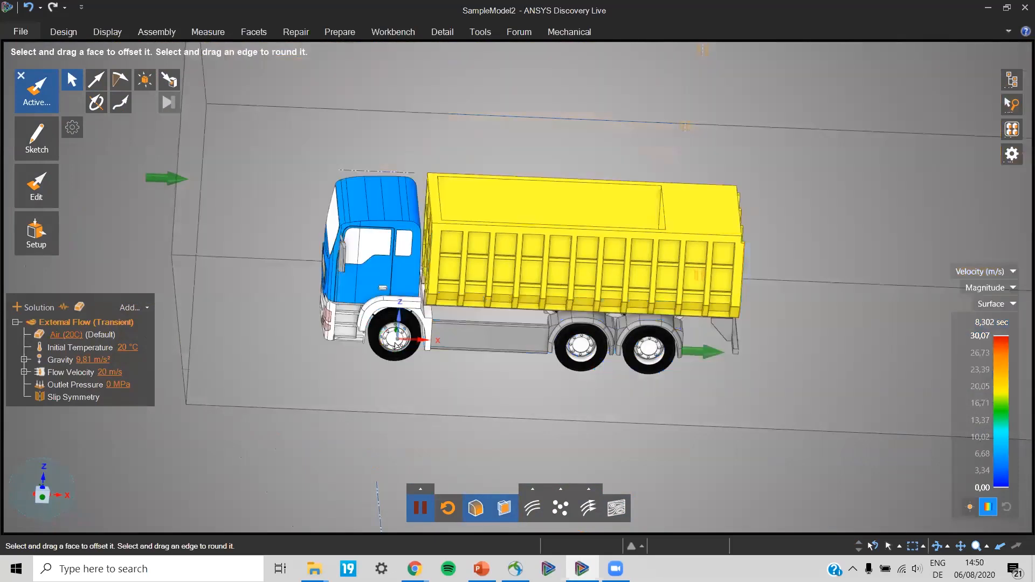
# Hide the velocity results and pull the rear round of the cab roof to a radius of about 6626 mm.
pyautogui.click(389, 204)
pyautogui.click(389, 206)
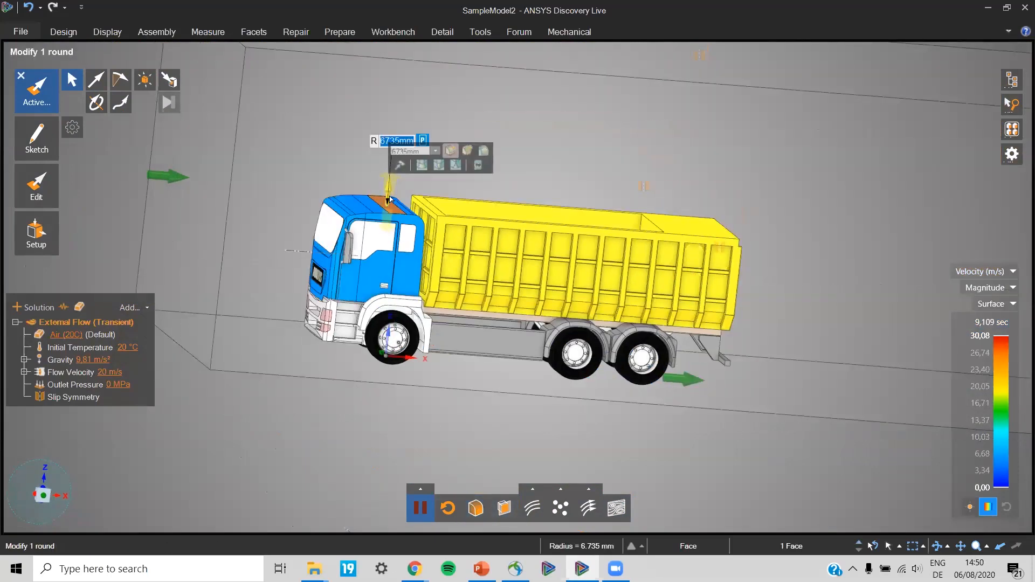
pyautogui.moveTo(389, 198); pyautogui.dragTo(387, 192)
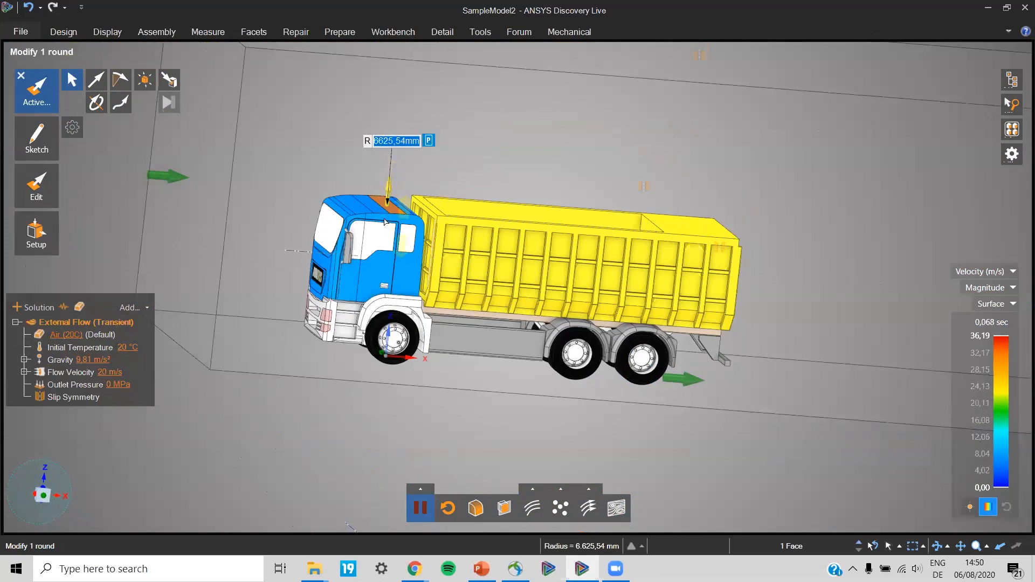
pyautogui.press('Escape')
pyautogui.press('Escape')
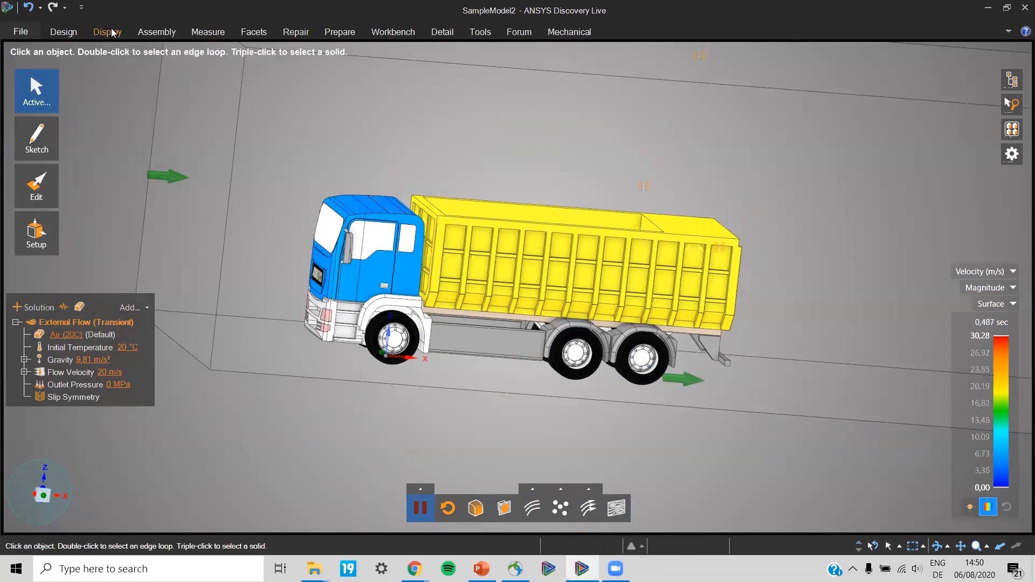
# Pull the front round of the cab roof to a radius of about 1643 mm.
pyautogui.click(65, 32)
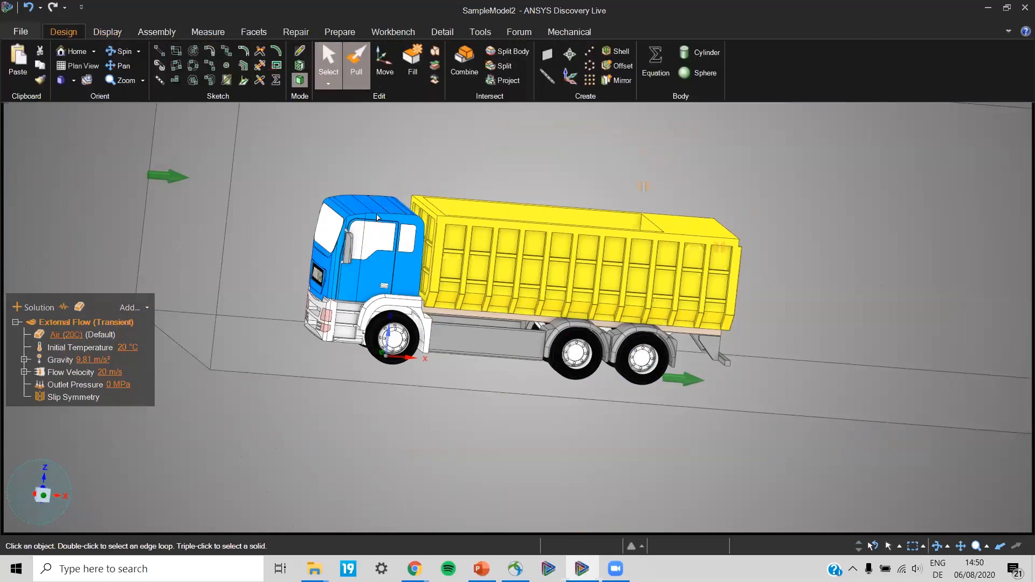
pyautogui.click(356, 59)
pyautogui.click(351, 214)
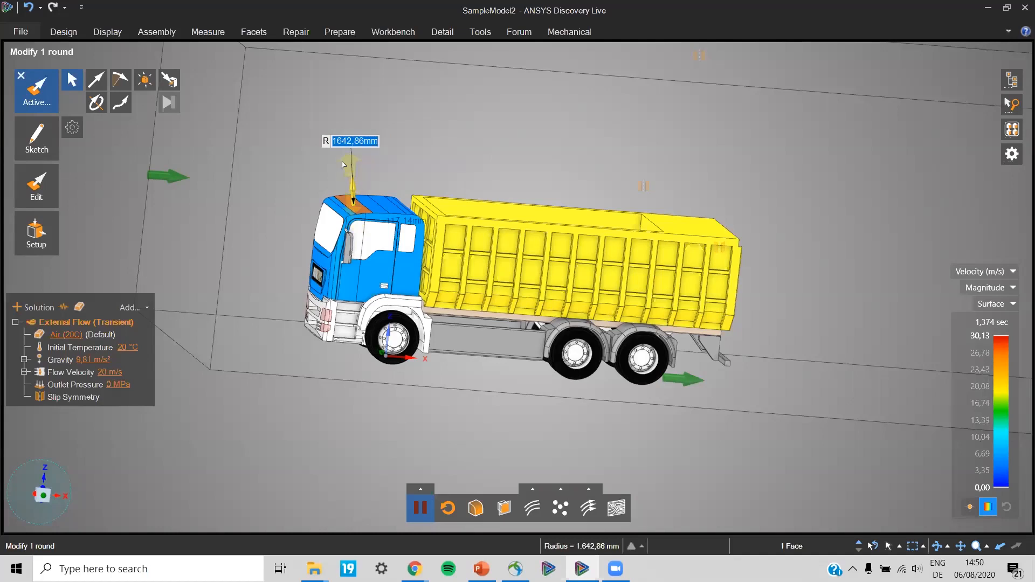
# Pull the round between the windshield and cab roof to reduce its radius.
pyautogui.click(328, 190)
pyautogui.moveTo(327, 190); pyautogui.dragTo(308, 227, button='middle')
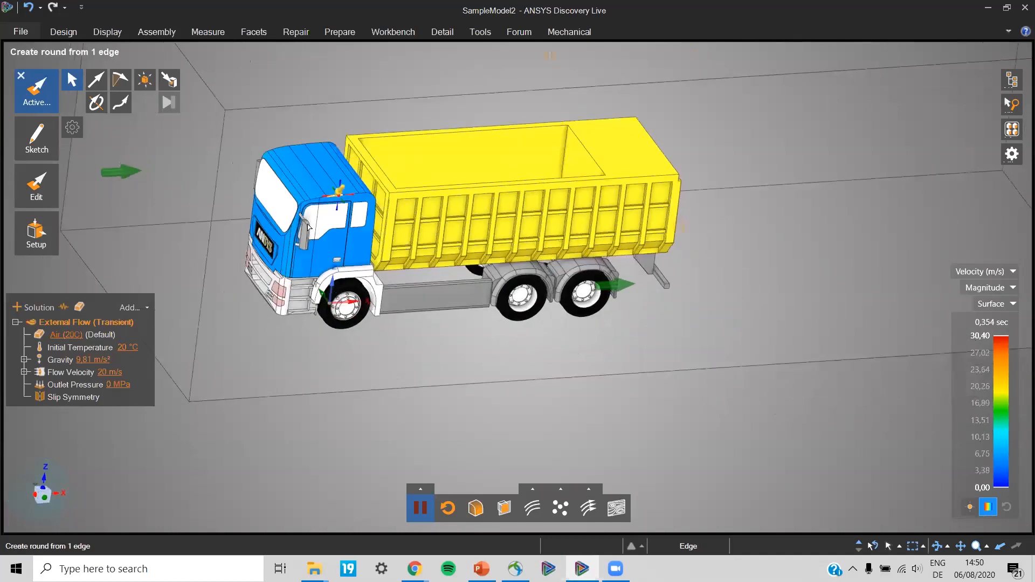
pyautogui.click(283, 176)
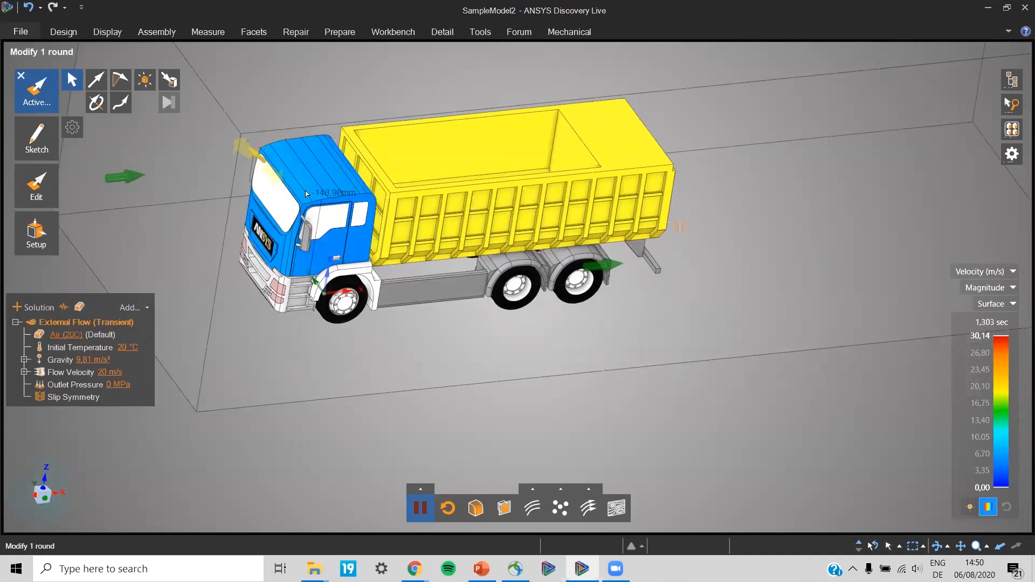
pyautogui.click(392, 305)
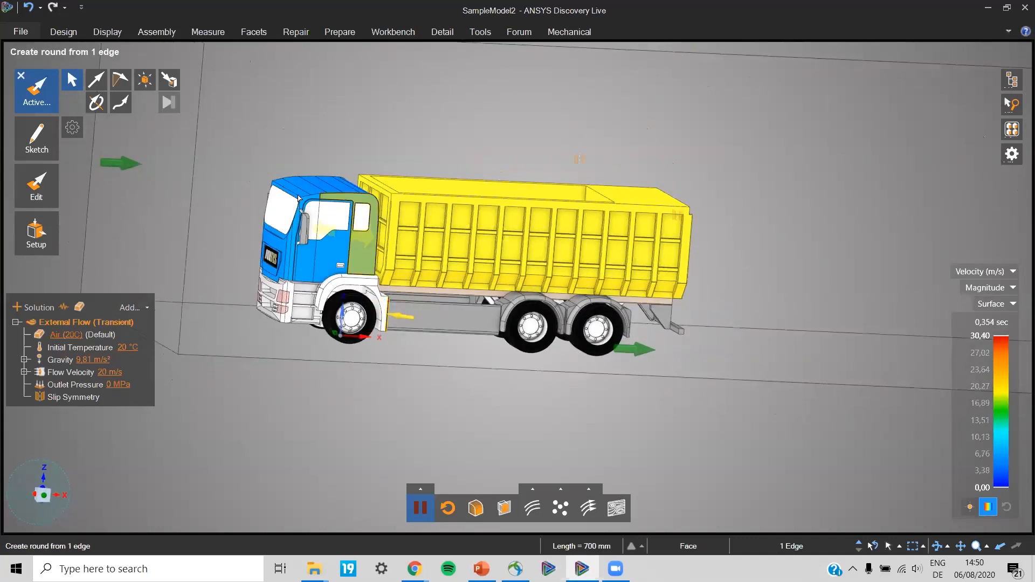
# Display velocity contours on a section through the truck's middle and examine the flow over the cab, cargo bed and wake.
pyautogui.click(475, 507)
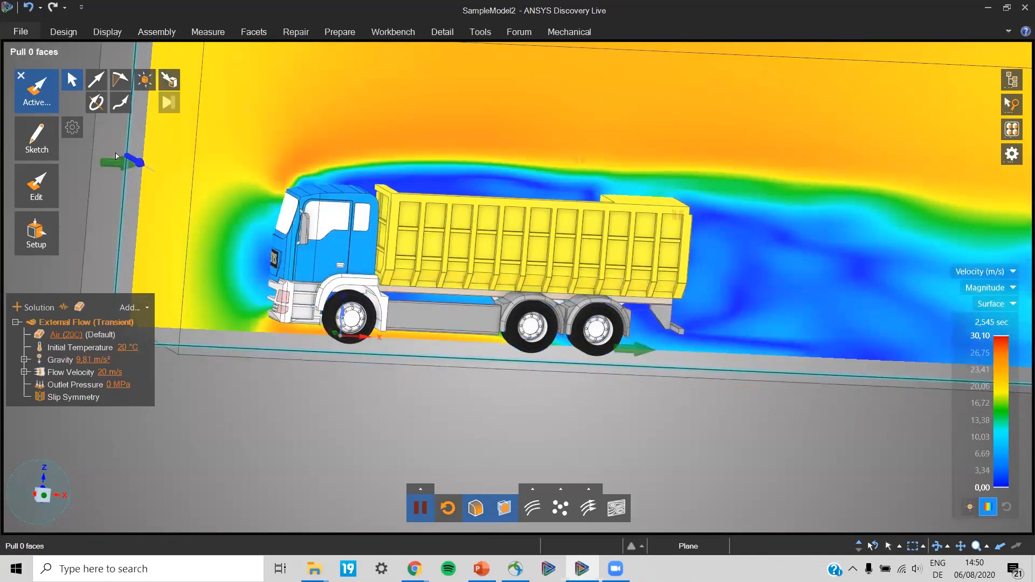
pyautogui.click(543, 276)
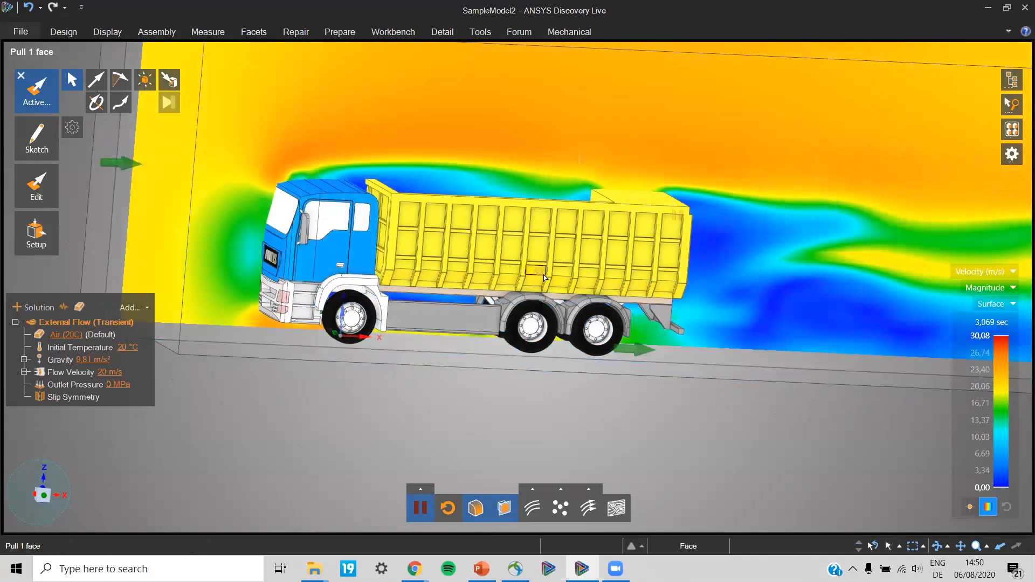
pyautogui.click(559, 386)
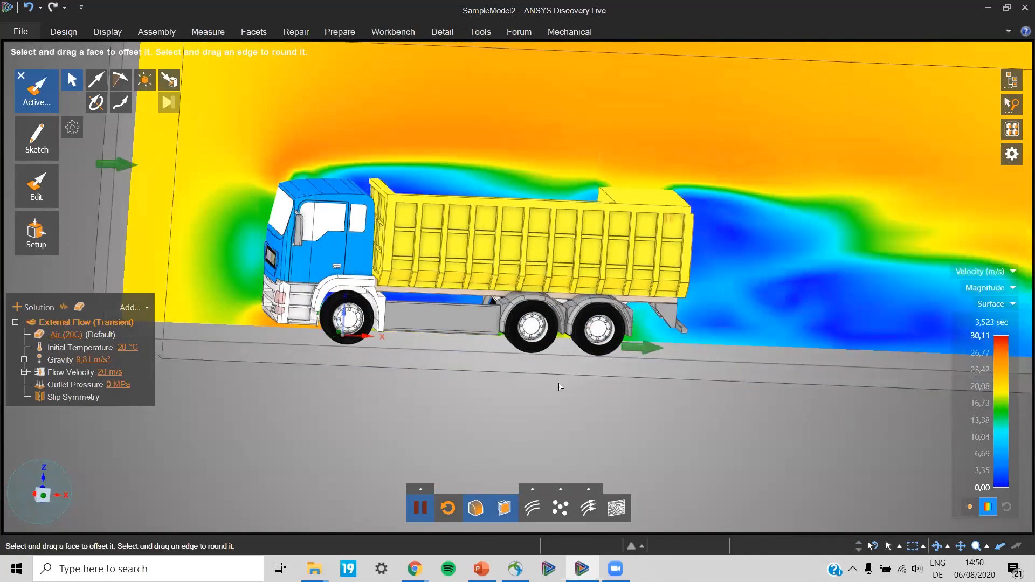
pyautogui.moveTo(575, 373); pyautogui.dragTo(585, 384, button='middle')
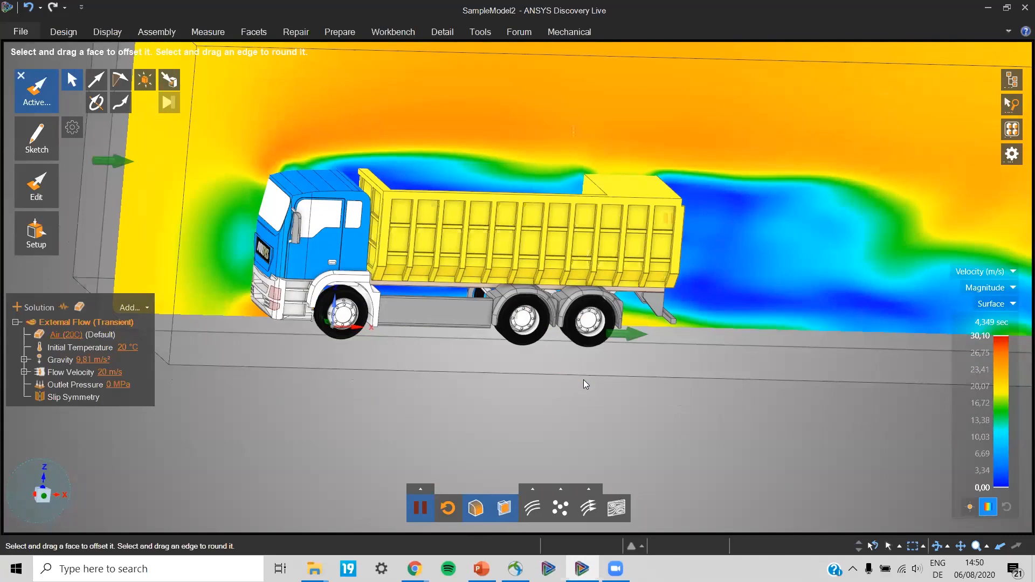
pyautogui.moveTo(586, 380); pyautogui.dragTo(587, 381, button='middle')
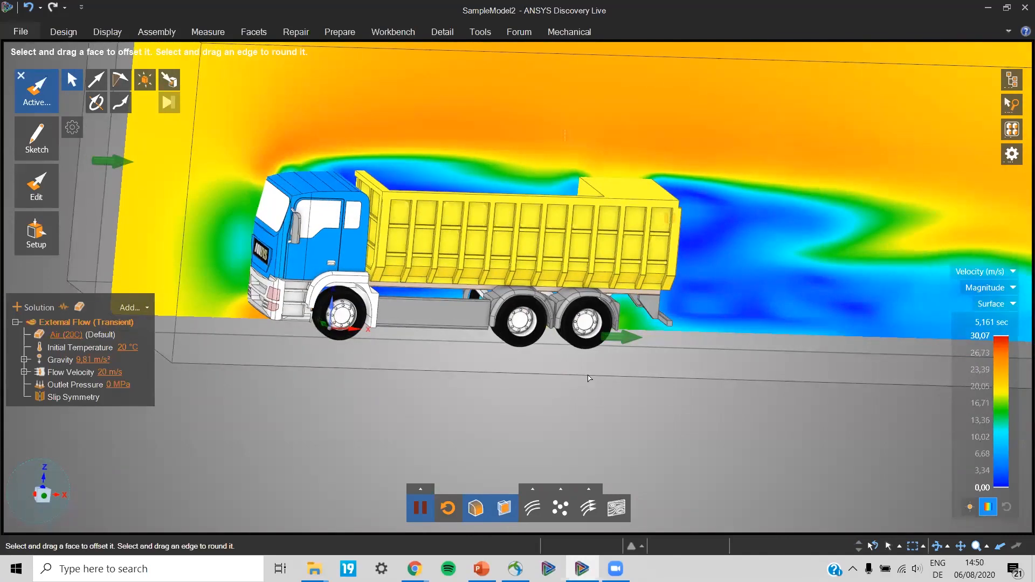
pyautogui.moveTo(588, 380); pyautogui.dragTo(587, 385, button='middle')
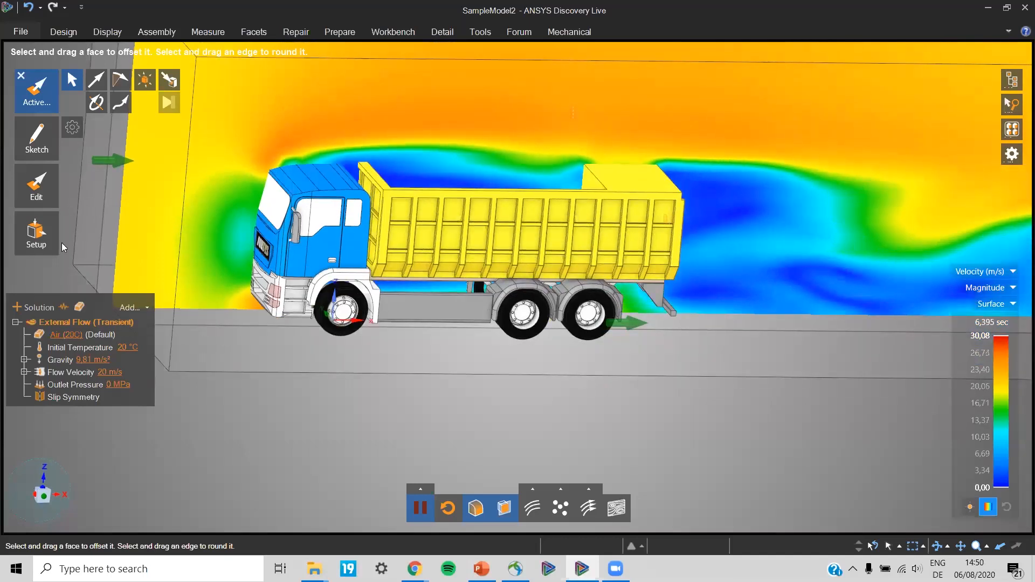
# Show the available setup conditions for the external flow, including inlets, outlets, slip and thermal conditions.
pyautogui.moveTo(48, 234)
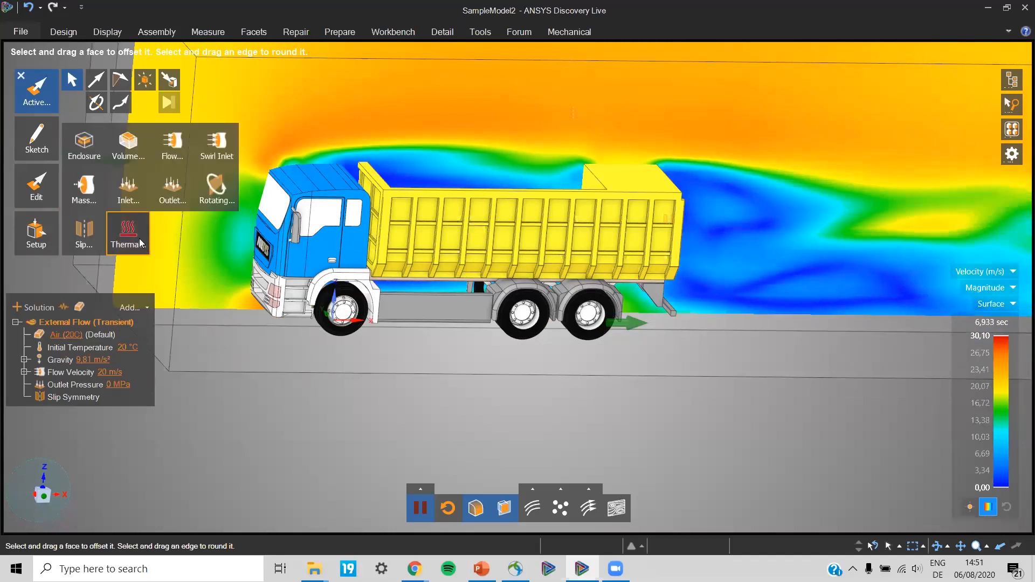